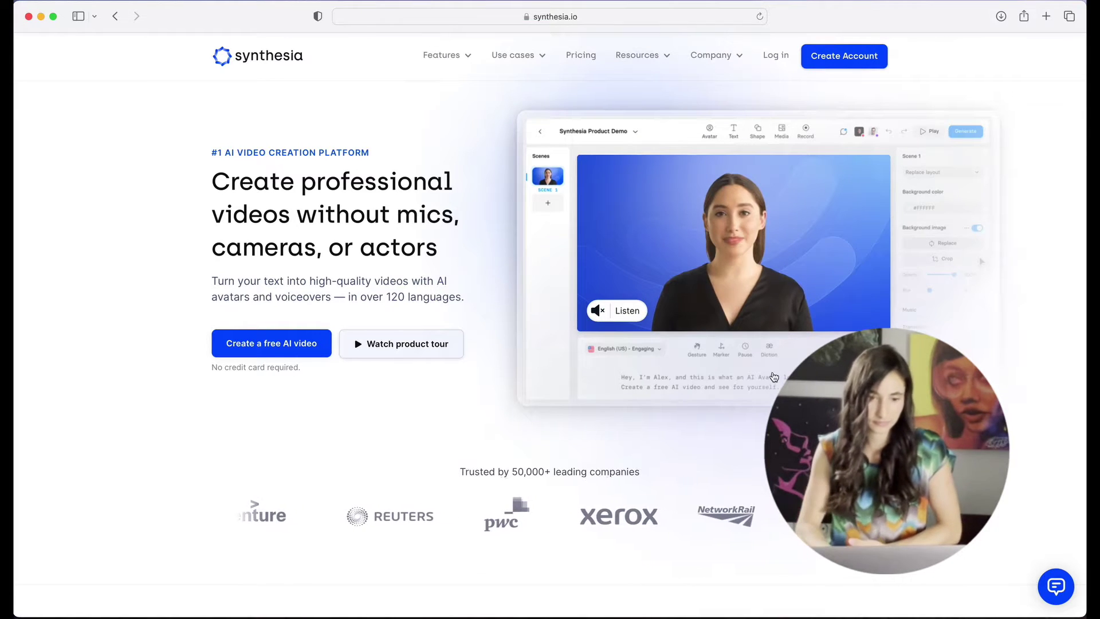
left_click(314, 344)
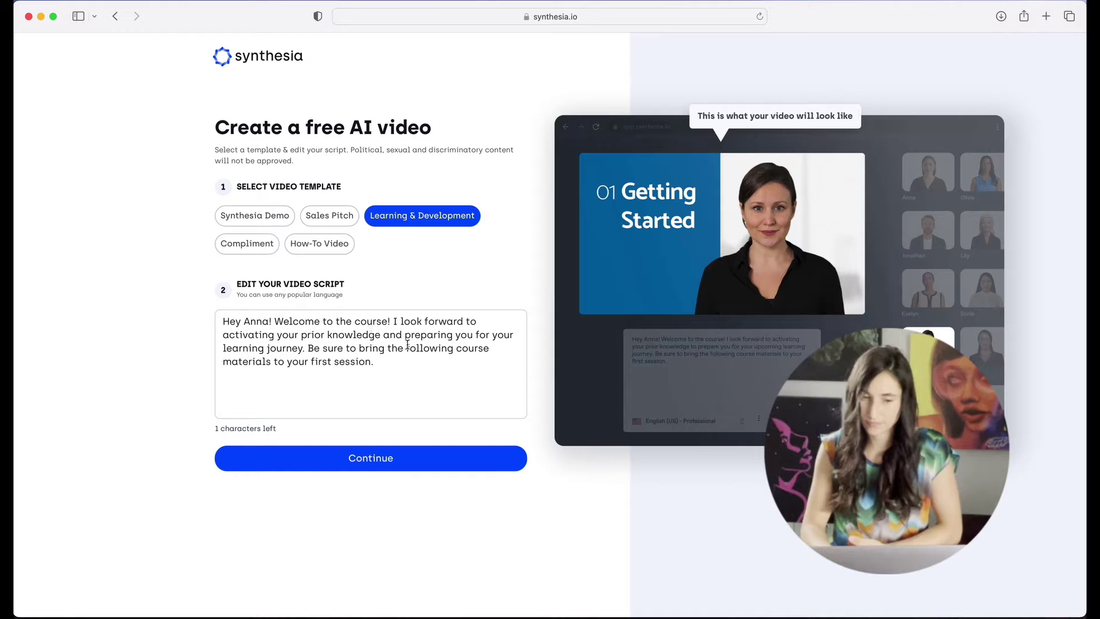
left_click(405, 458)
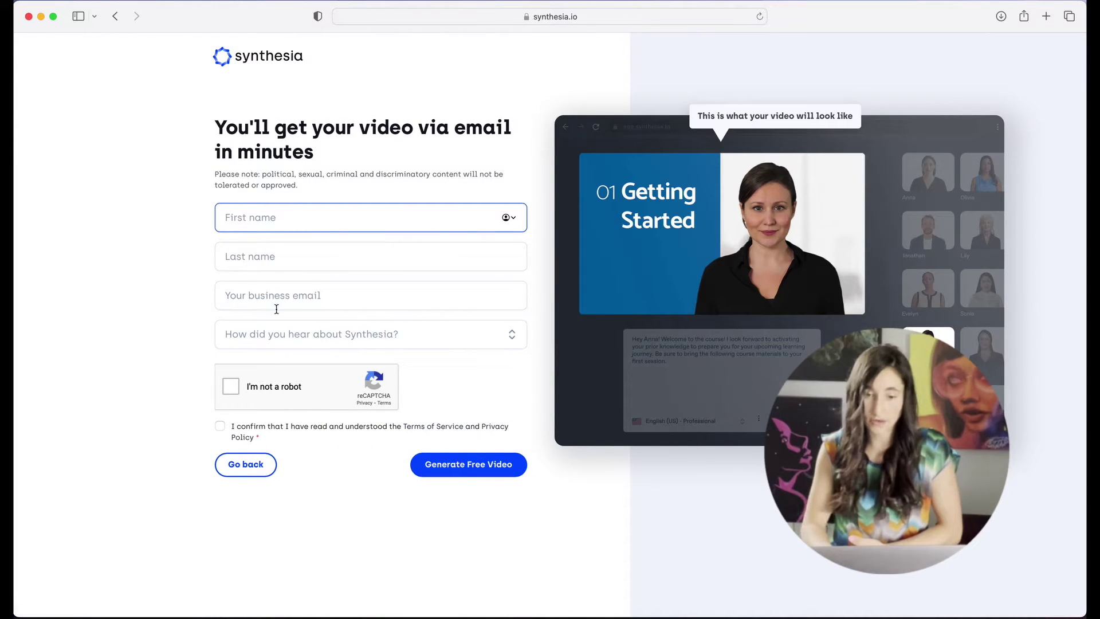
left_click(326, 300)
type("if")
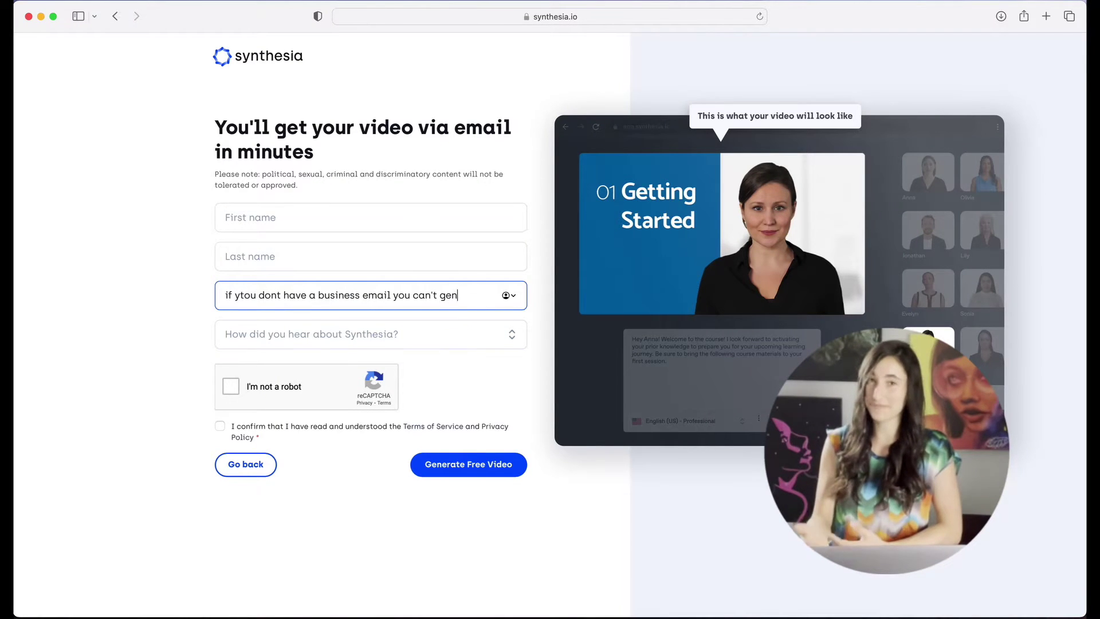
type("his video.")
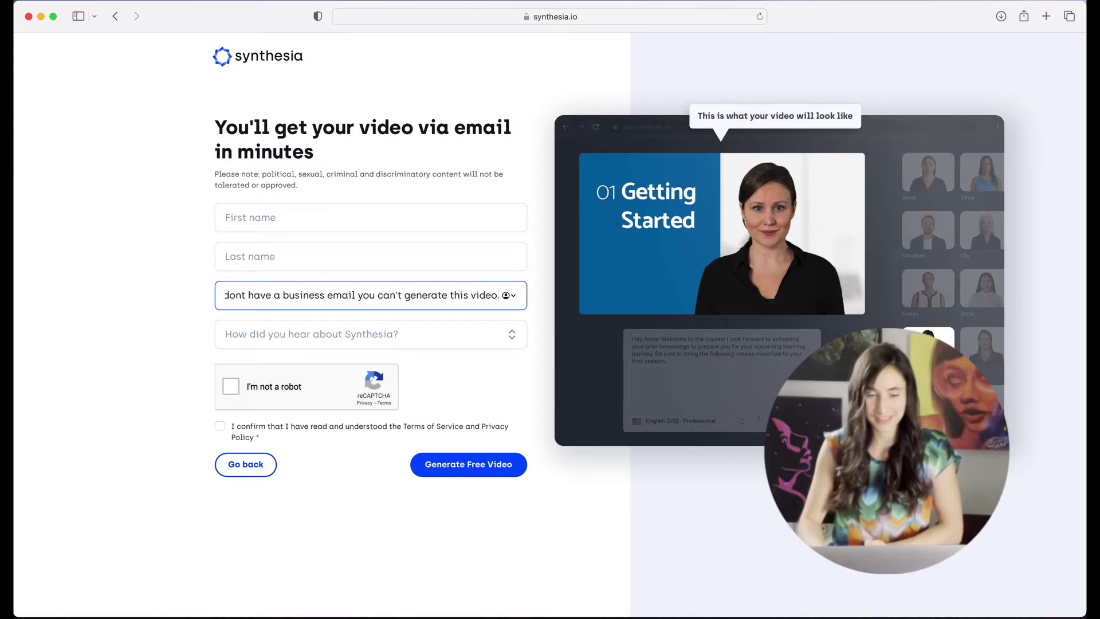
left_click(245, 464)
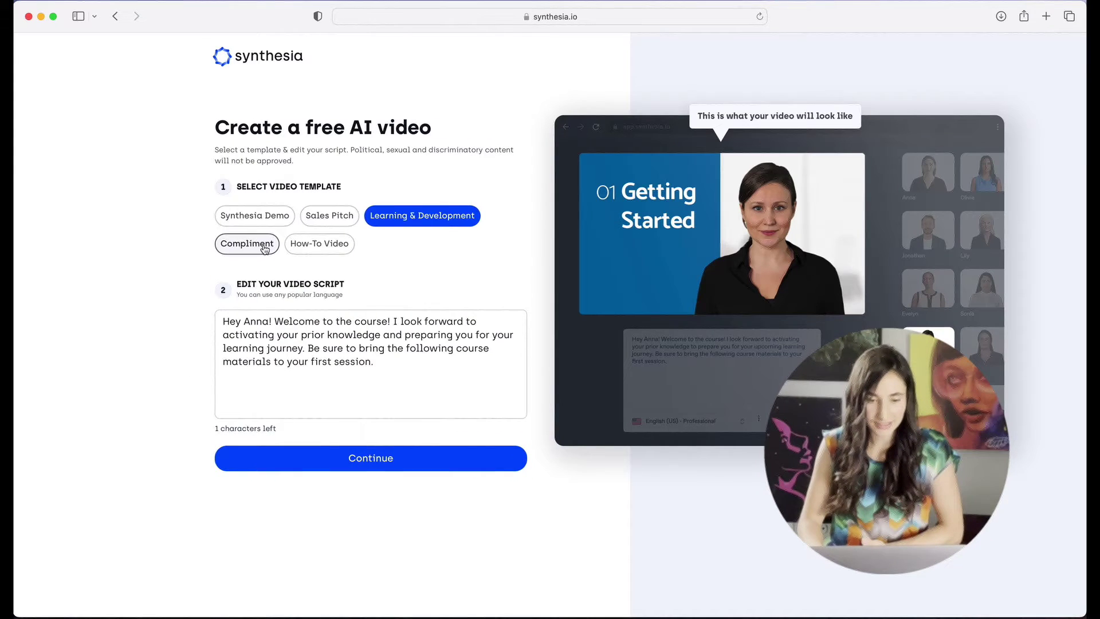
left_click(246, 243)
left_click_drag(297, 356, 212, 310)
type("this is the only one you can generate without a business email.")
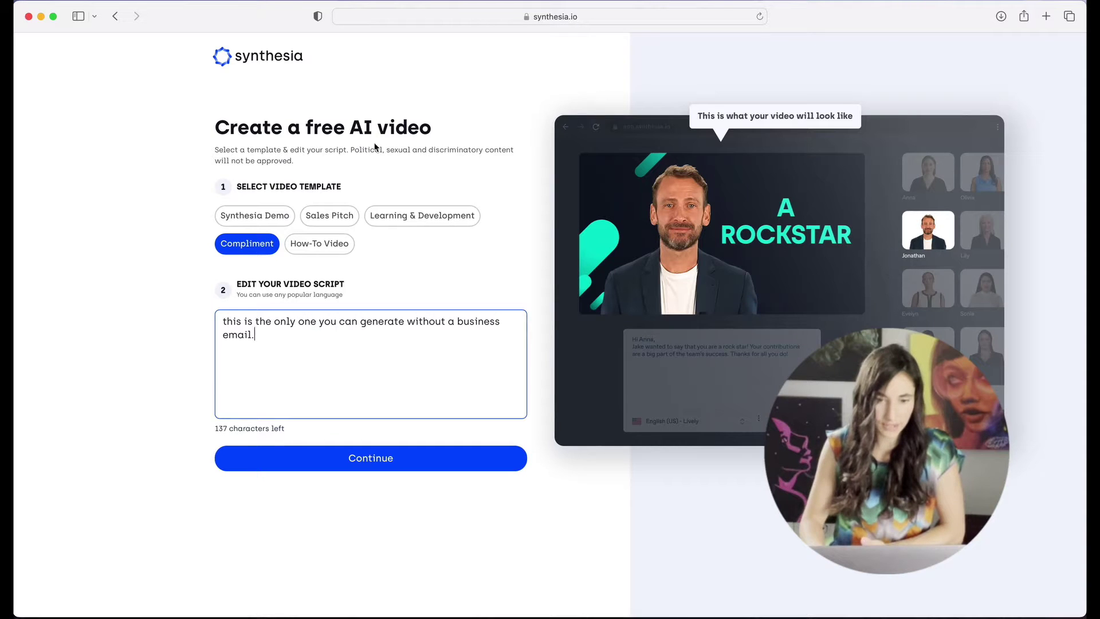
Step: Log in and start a new video from the Content marketing template
left_click(115, 16)
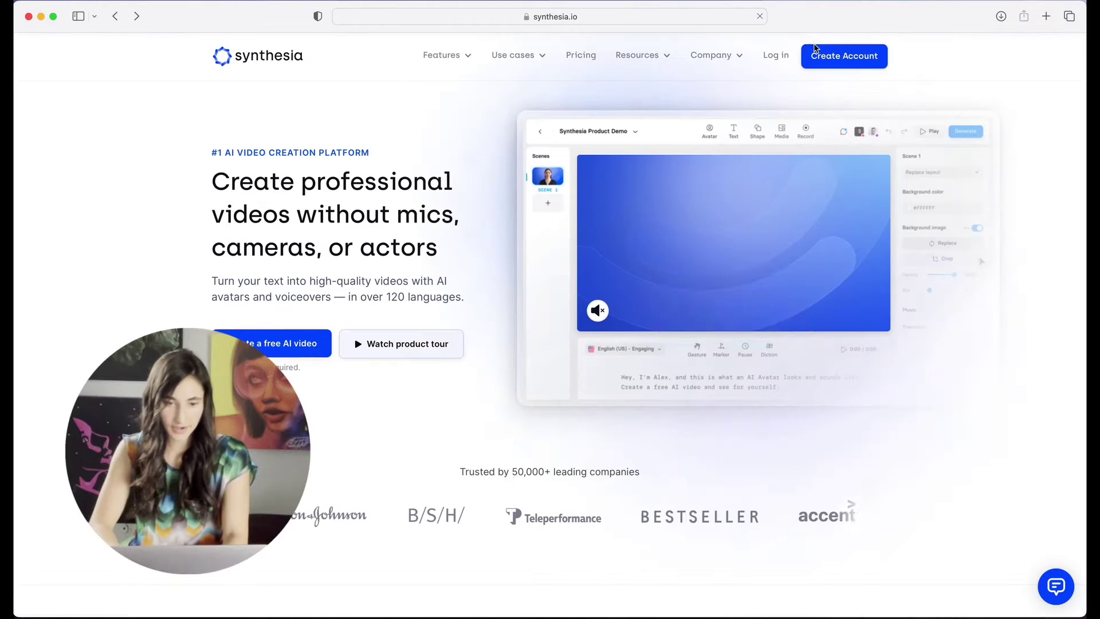
left_click(771, 55)
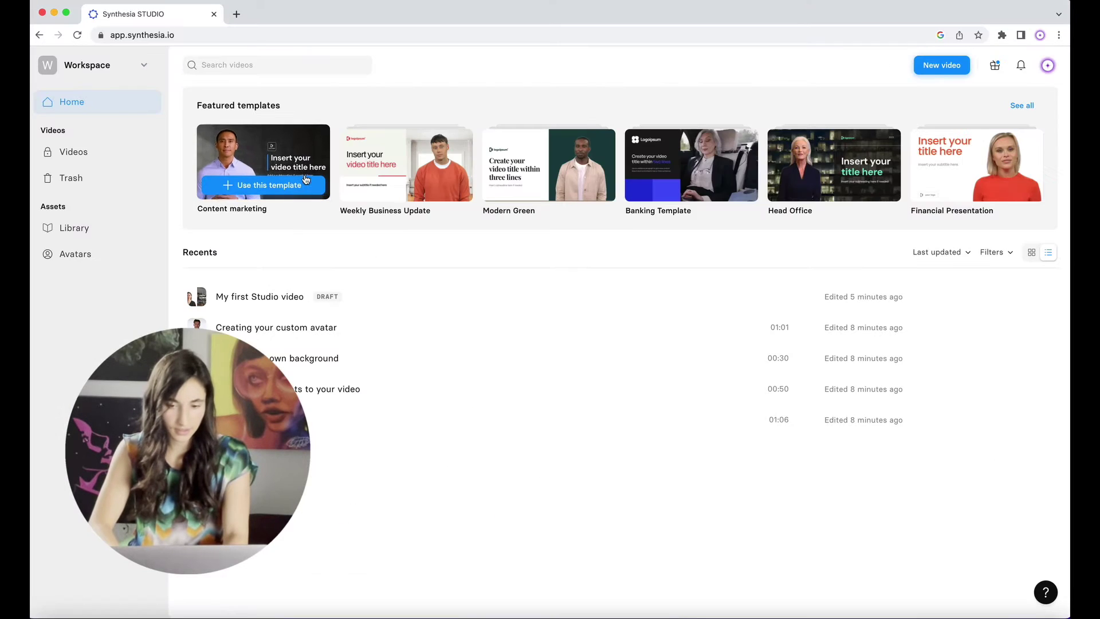
left_click(300, 184)
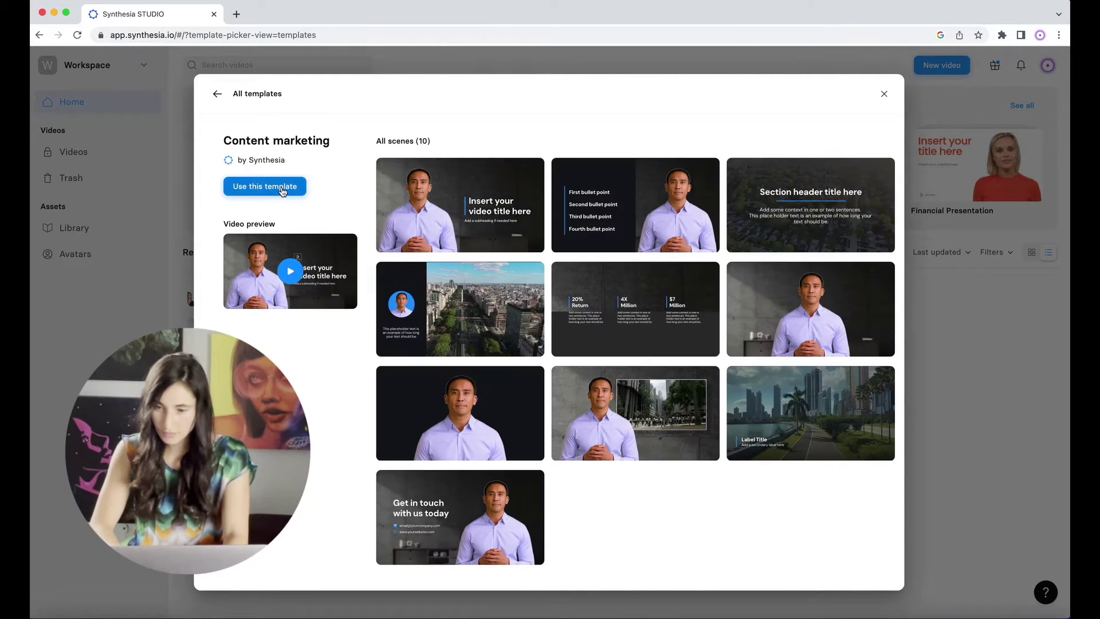
left_click(279, 188)
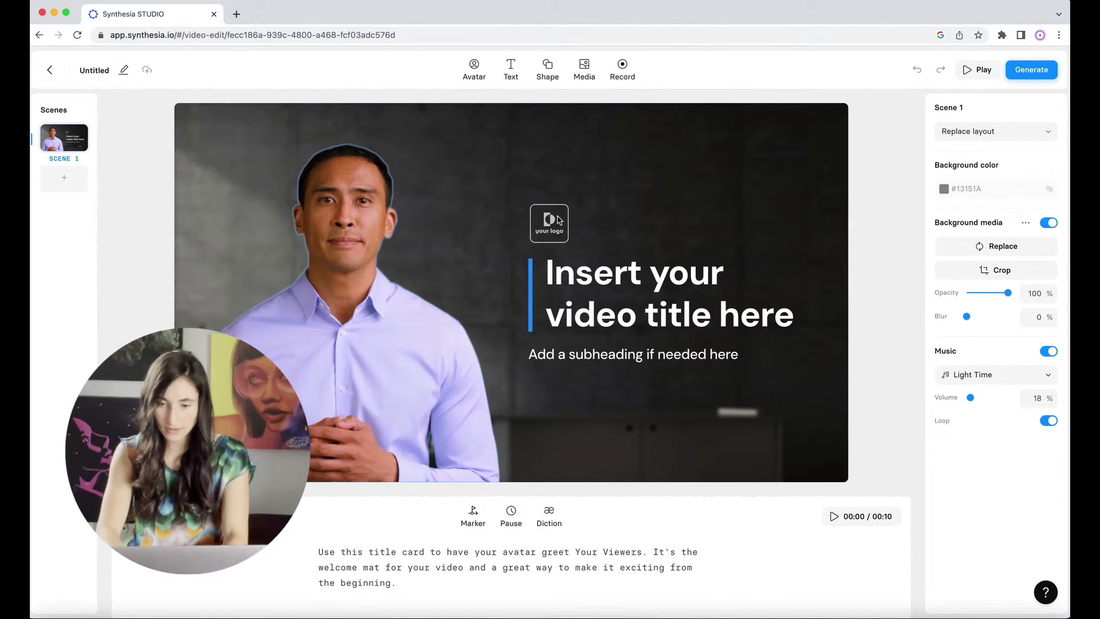
Step: Replace the video title with 'Welcome to the Future'
left_click(629, 296)
double_click(629, 292)
triple_click(629, 292)
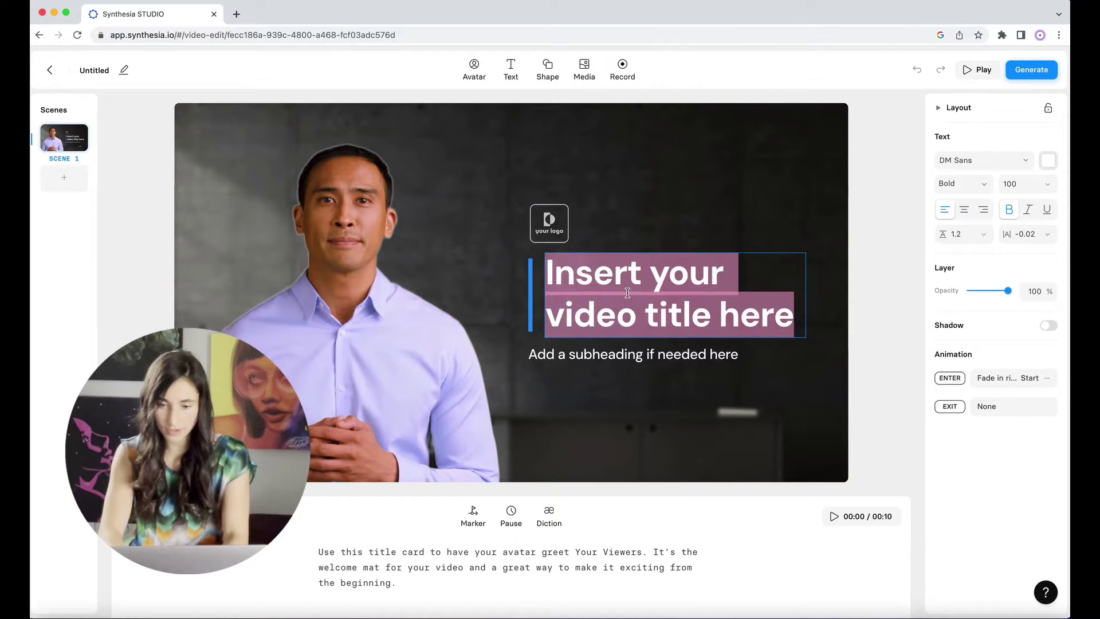
type("Welcome to the Future")
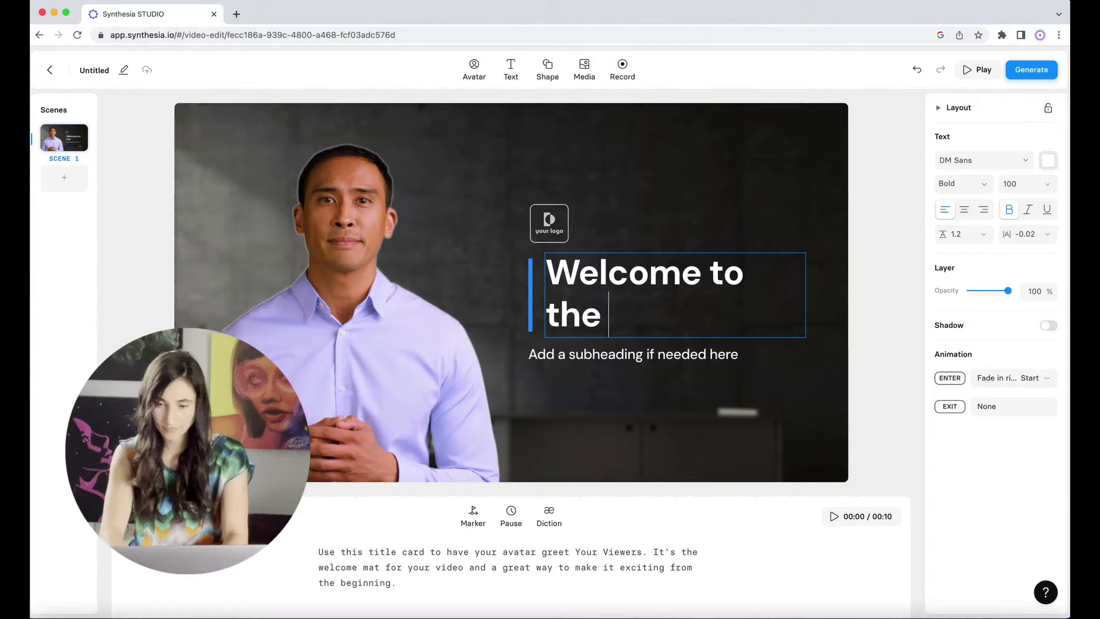
Step: Replace the subheading with 'with AI generated training'
left_click(617, 354)
double_click(614, 353)
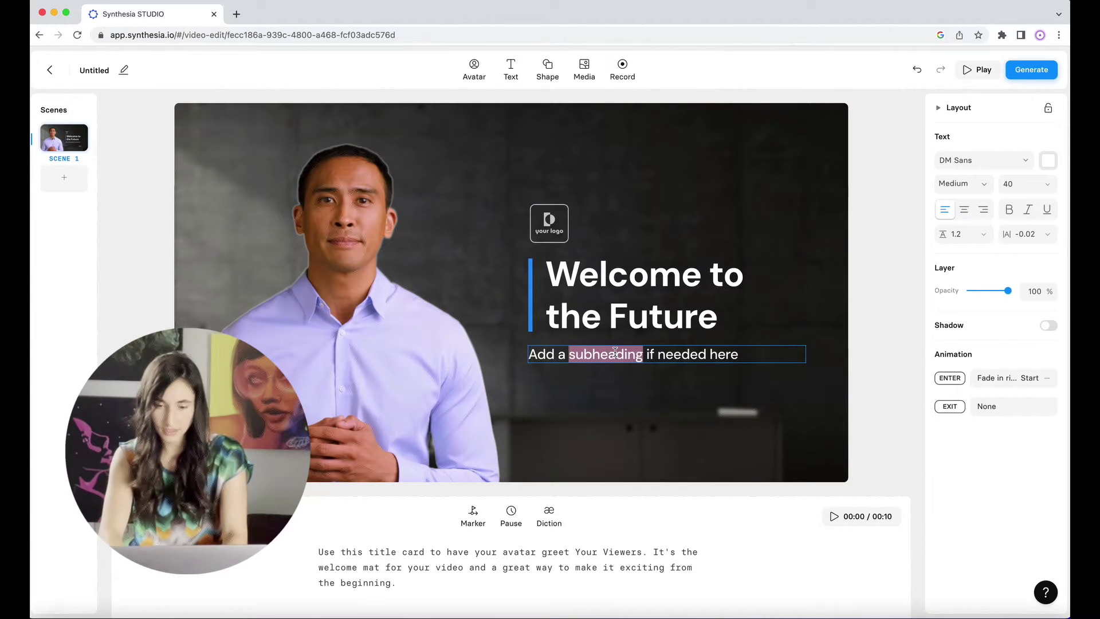
key("ctrl+a")
type("with")
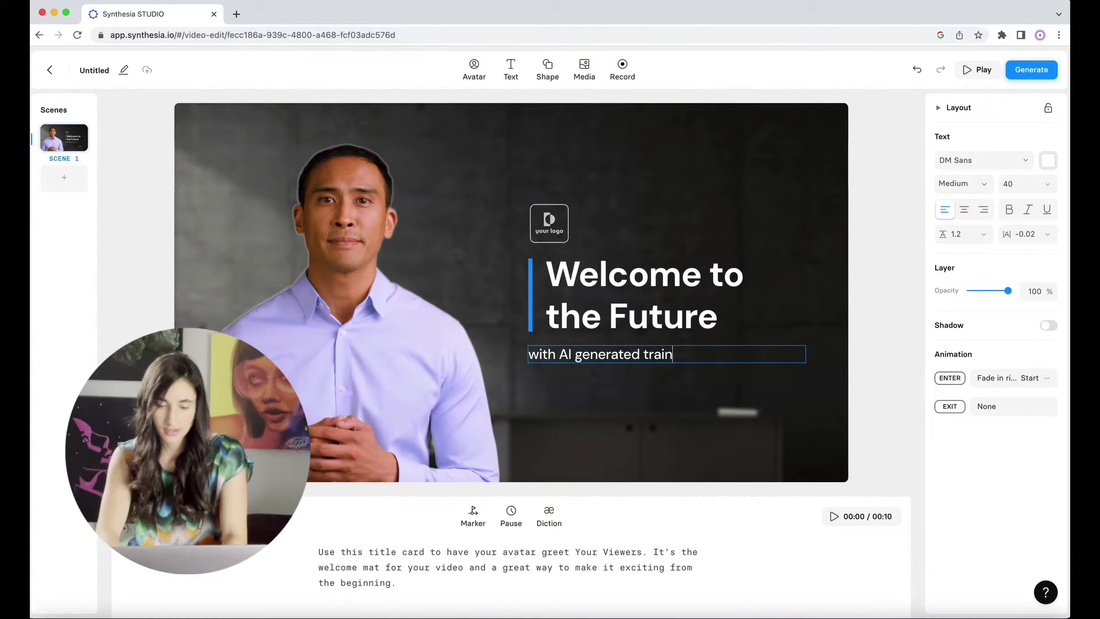
Step: Try replacement avatars Carla, Natalie, Nora, Monica, Erica, Jackie, Rosie and Laura on the presenter
left_click(384, 359)
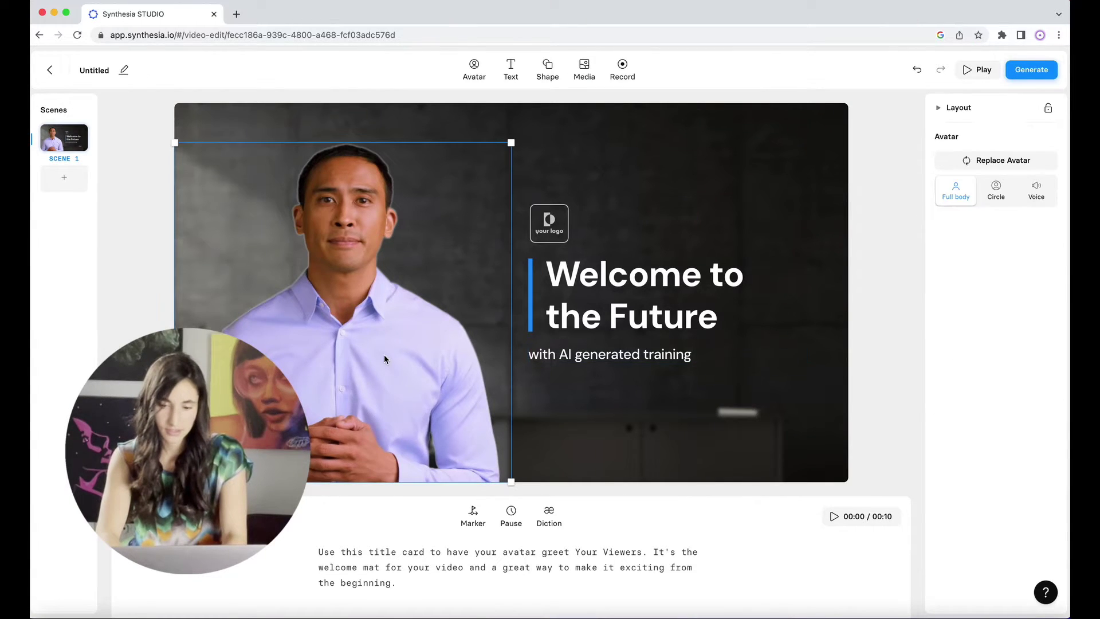
left_click(981, 165)
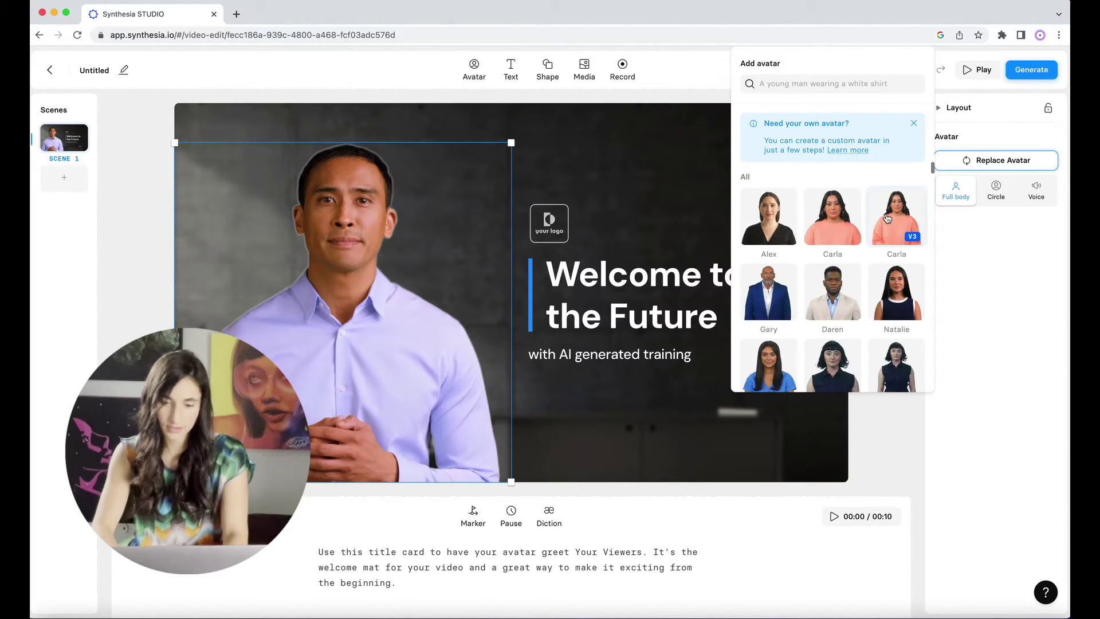
left_click(888, 232)
scroll(894, 258, "down", 1)
left_click(897, 271)
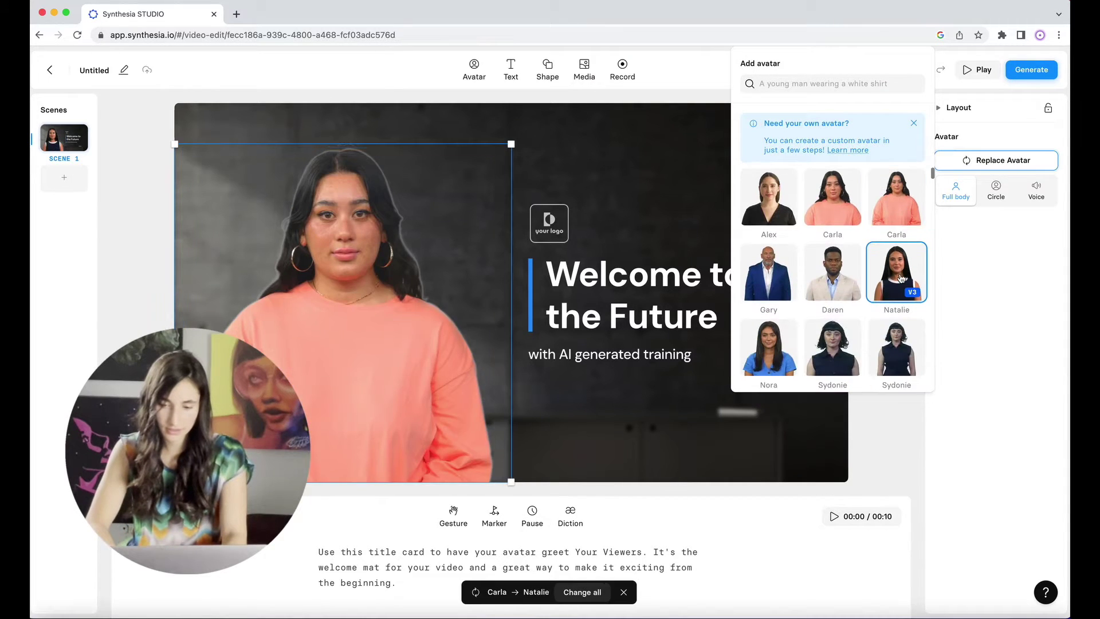
scroll(831, 276, "down", 1)
left_click(769, 271)
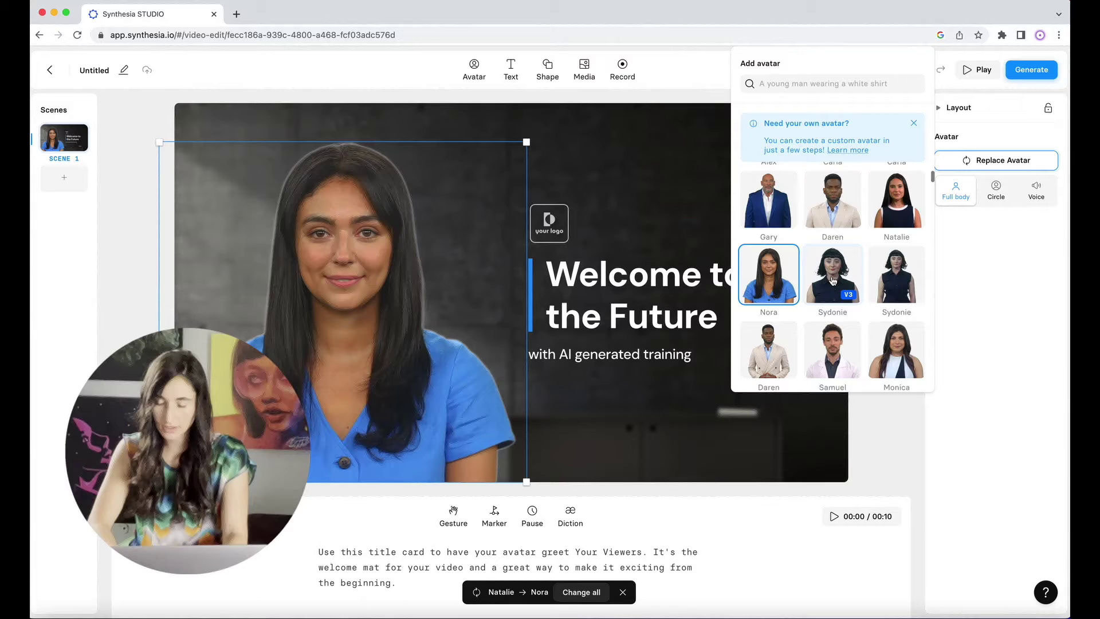
scroll(834, 281, "down", 1)
left_click(895, 271)
scroll(842, 289, "down", 2)
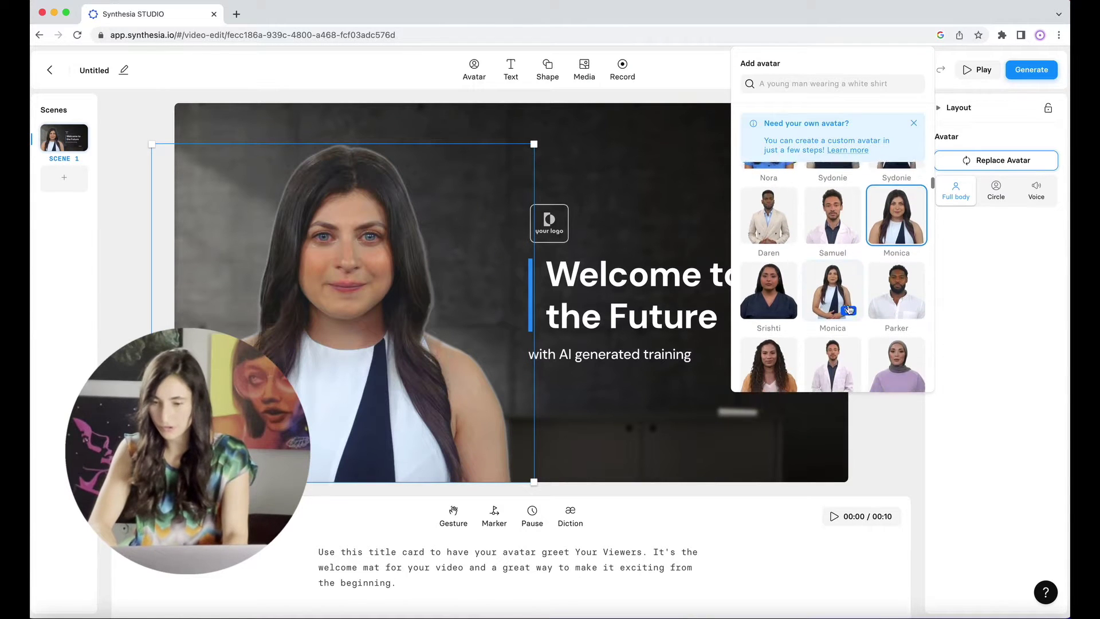
scroll(848, 286, "down", 1)
left_click(841, 223)
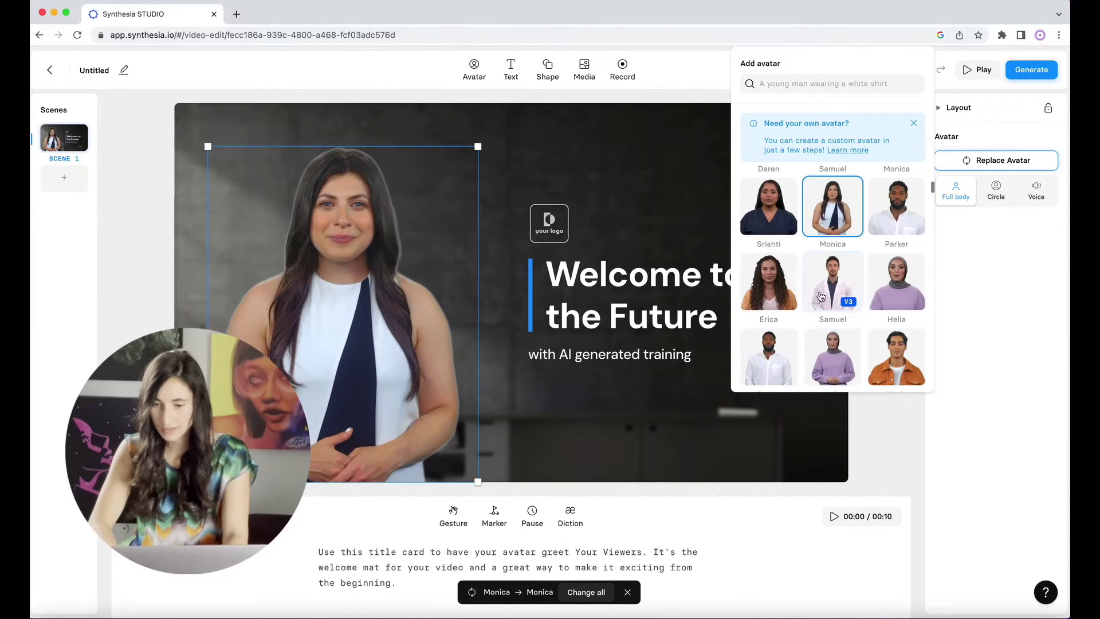
left_click(769, 281)
scroll(802, 258, "down", 2)
left_click(830, 331)
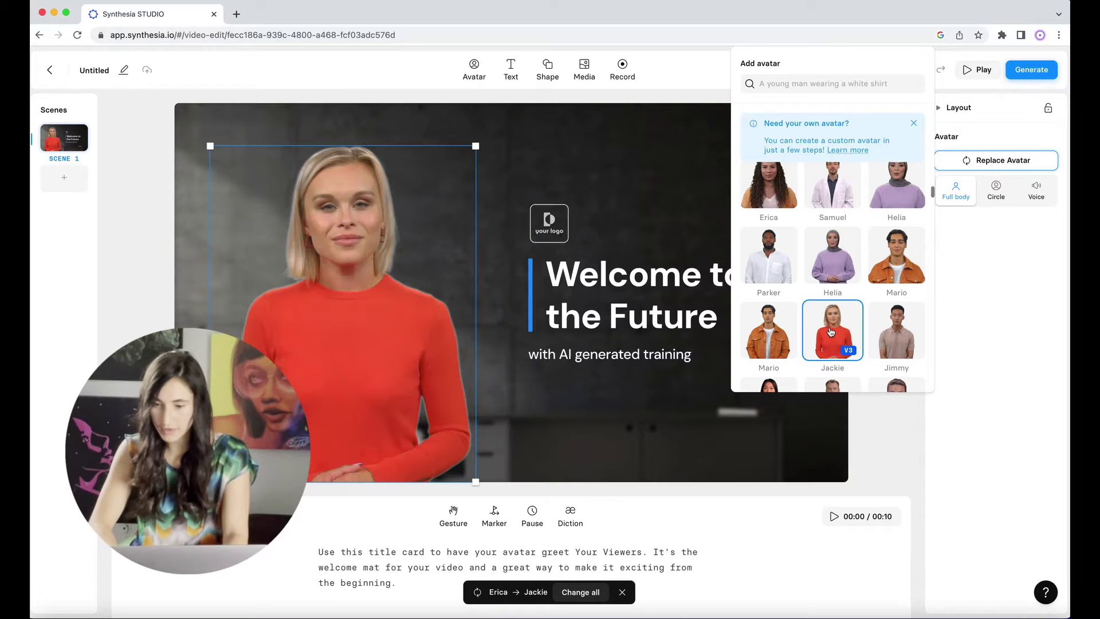
scroll(880, 314, "down", 2)
left_click(766, 285)
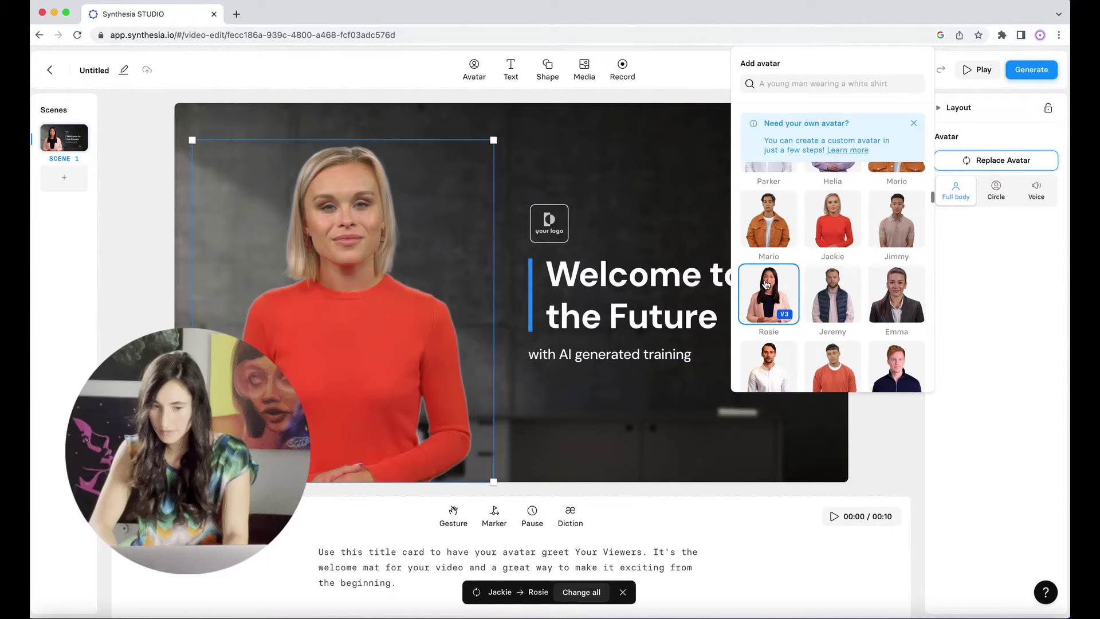
scroll(838, 359, "down", 2)
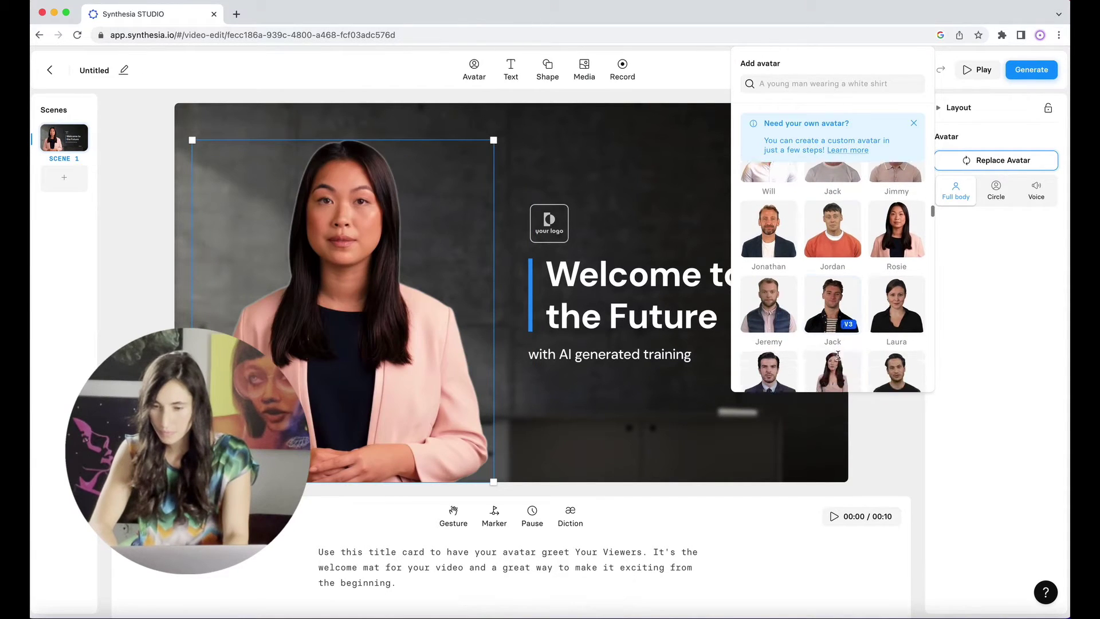
left_click(895, 288)
Step: Keep browsing avatars, trying Charlotte, Kiara, Mallory, Daria and Julie
left_click(826, 362)
scroll(846, 336, "down", 2)
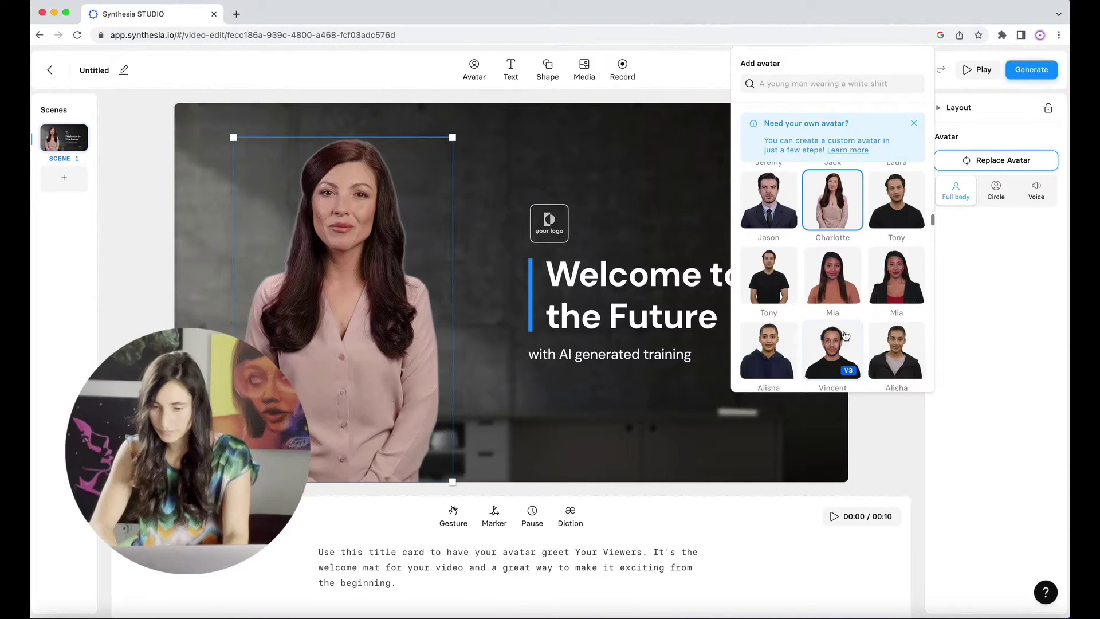
left_click(793, 342)
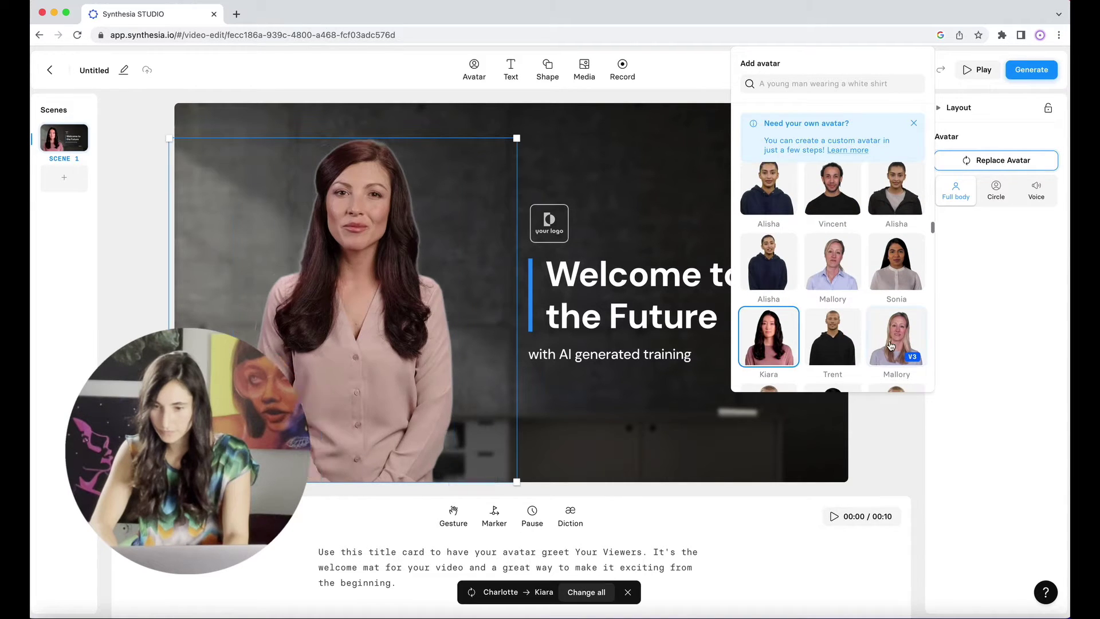
left_click(891, 345)
scroll(888, 338, "down", 3)
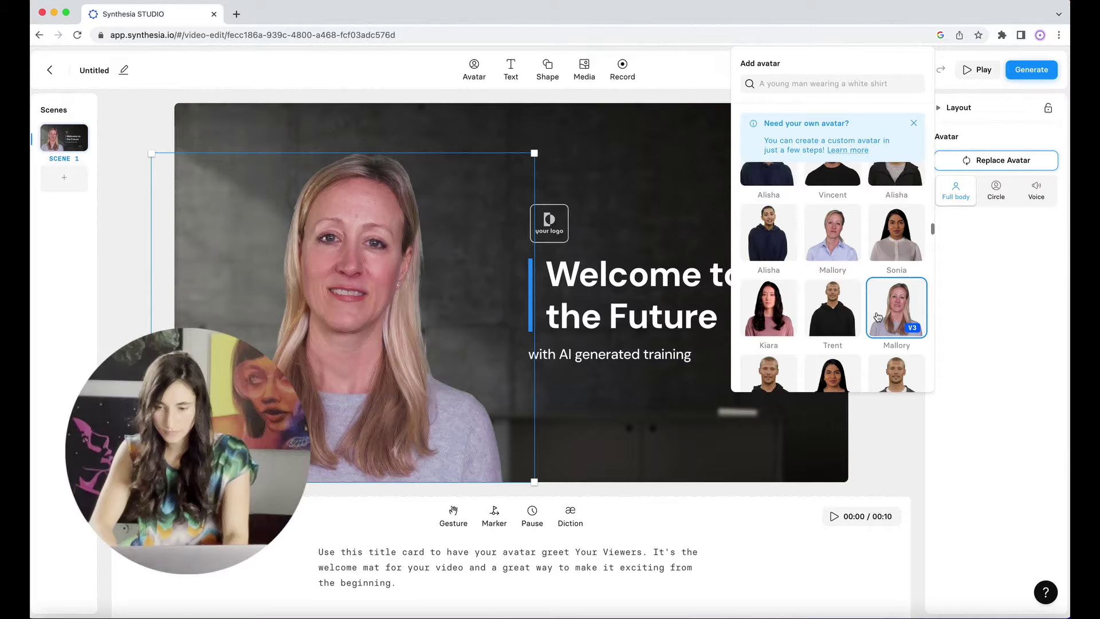
scroll(878, 316, "down", 10)
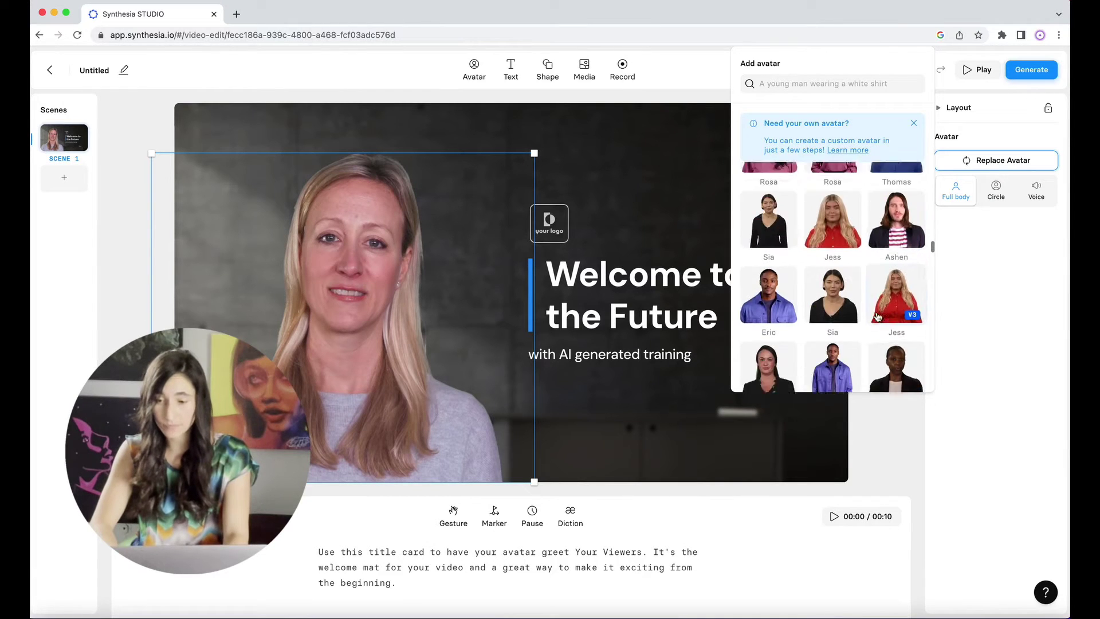
scroll(878, 317, "down", 3)
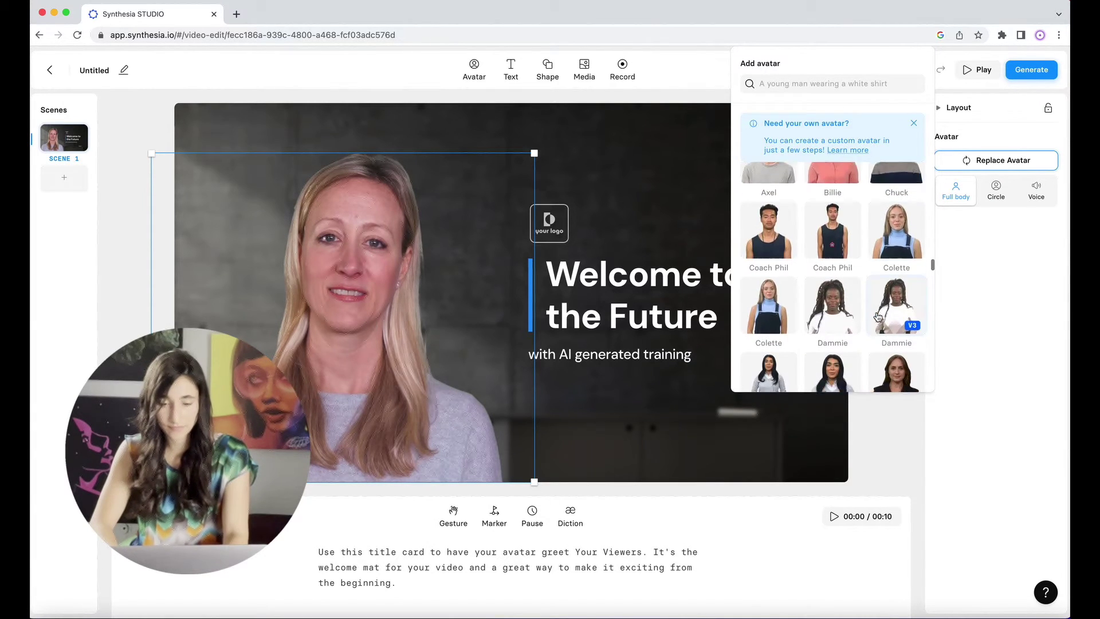
left_click(761, 264)
scroll(842, 320, "down", 6)
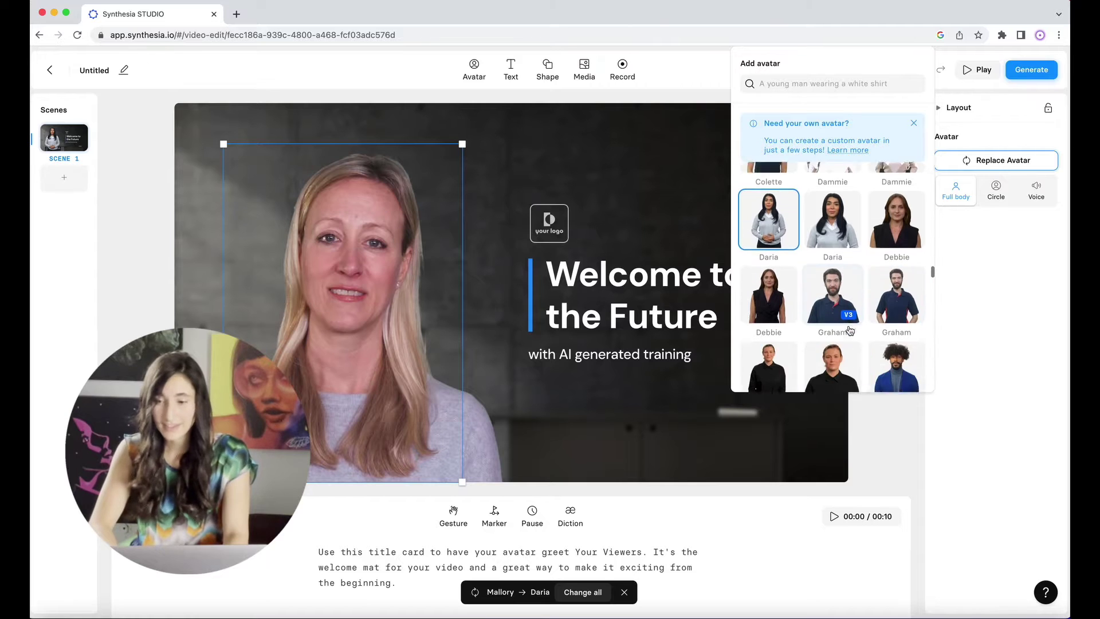
scroll(850, 329, "down", 10)
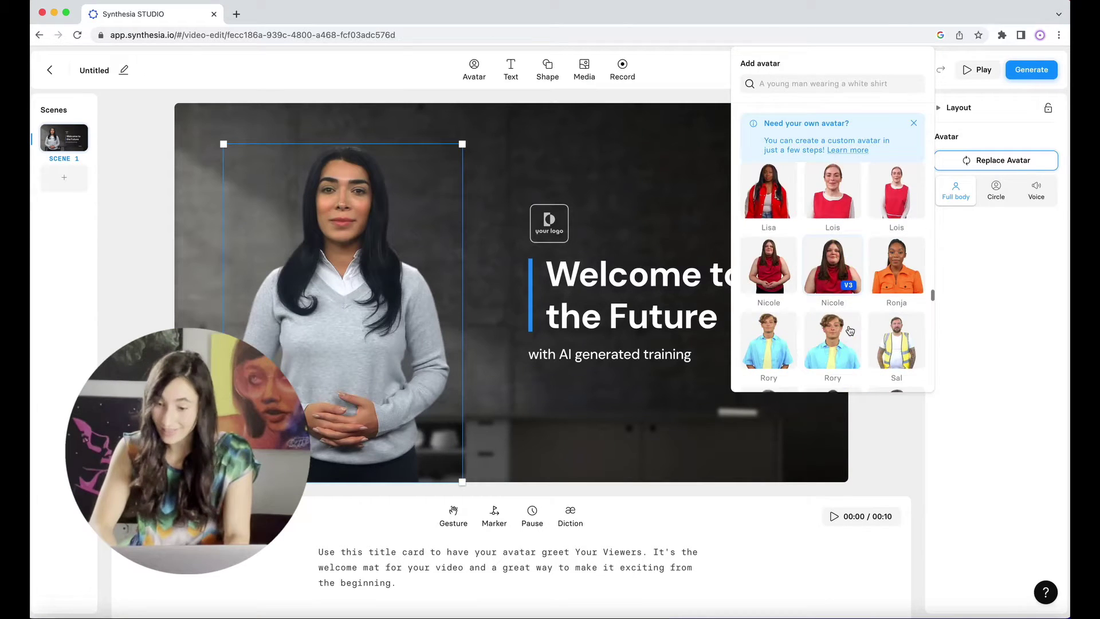
scroll(850, 330, "down", 3)
left_click(842, 255)
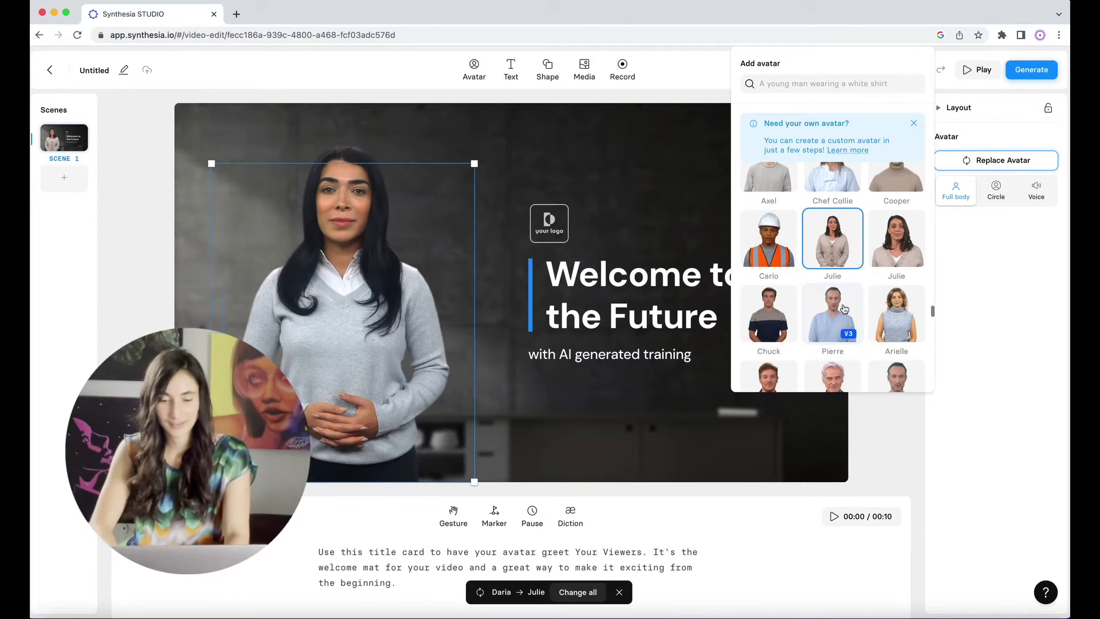
scroll(845, 310, "down", 5)
scroll(844, 309, "down", 10)
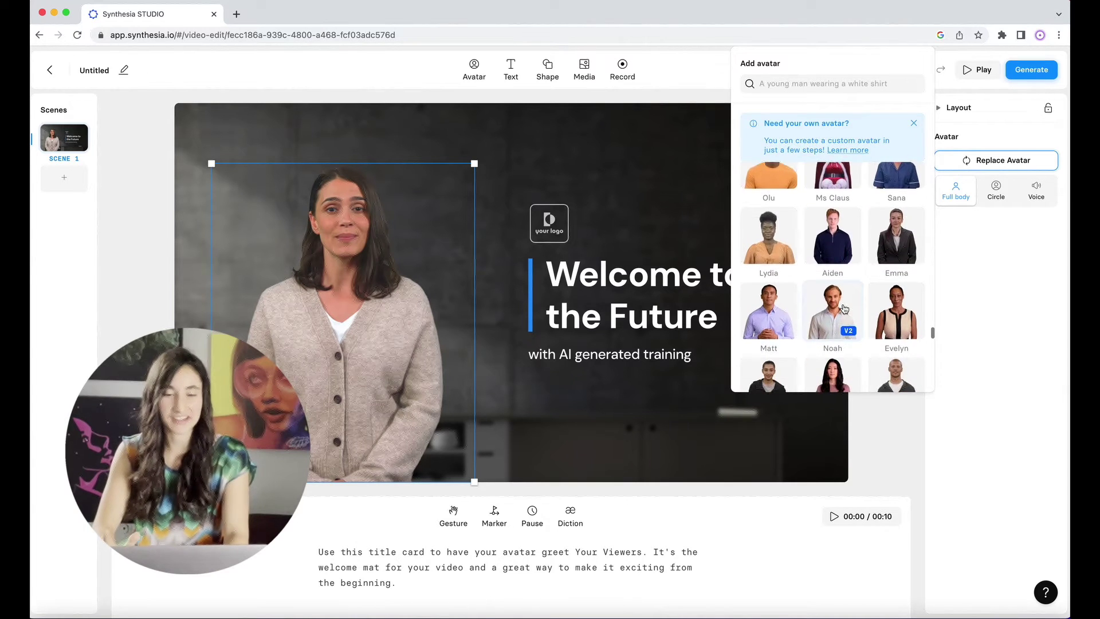
scroll(845, 310, "down", 1)
Step: Settle on Ada as presenter and replace the script with a personal greeting to the viewer
left_click(898, 315)
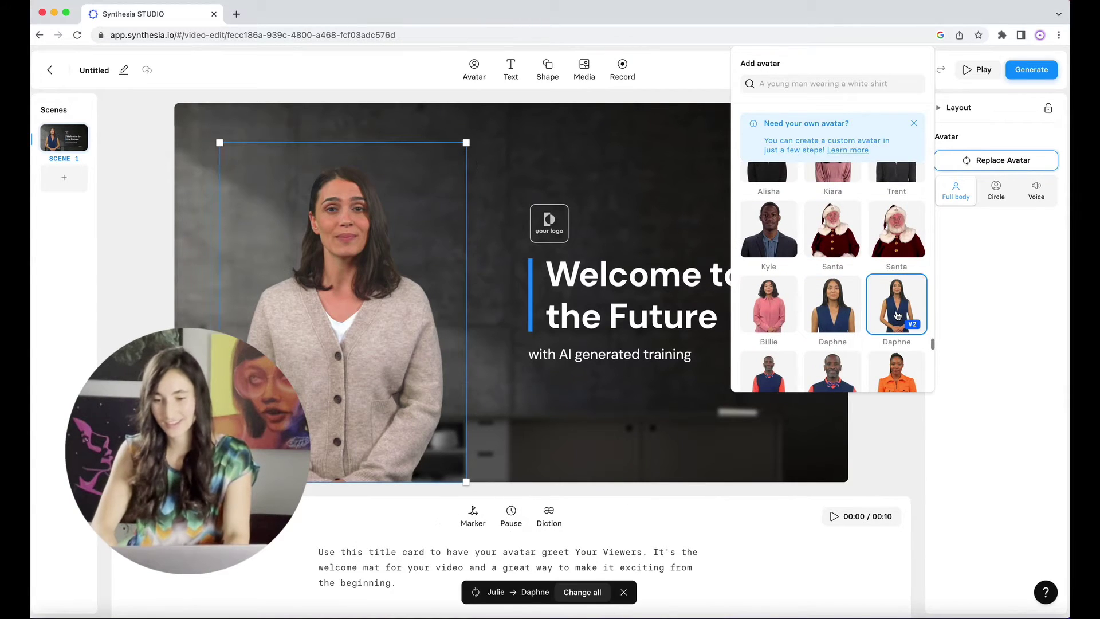
scroll(865, 324, "down", 5)
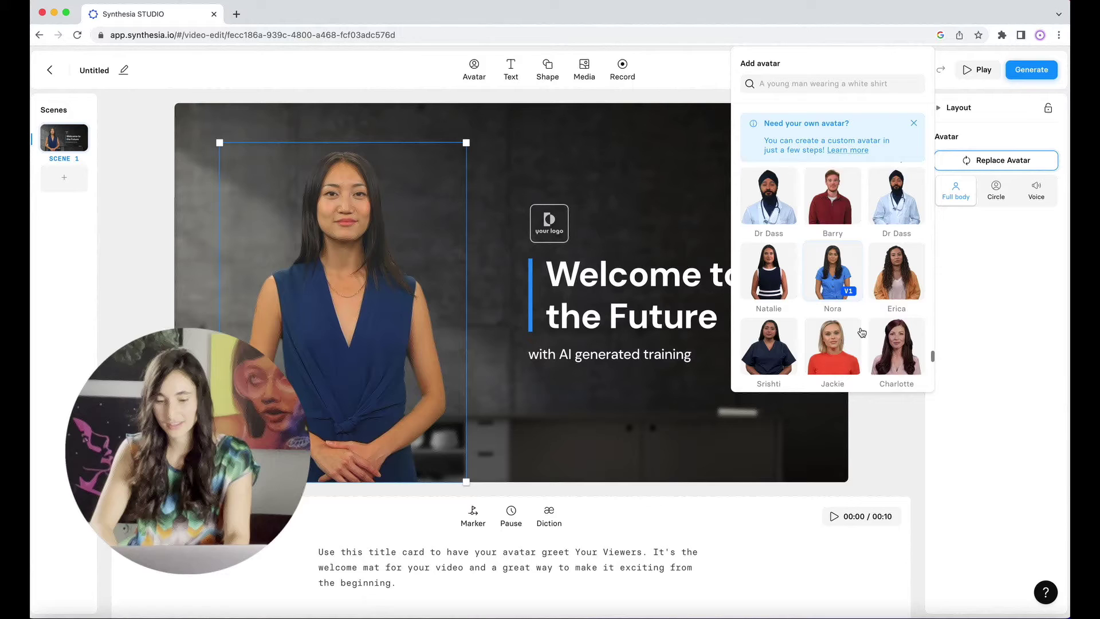
left_click(779, 231)
scroll(825, 315, "down", 5)
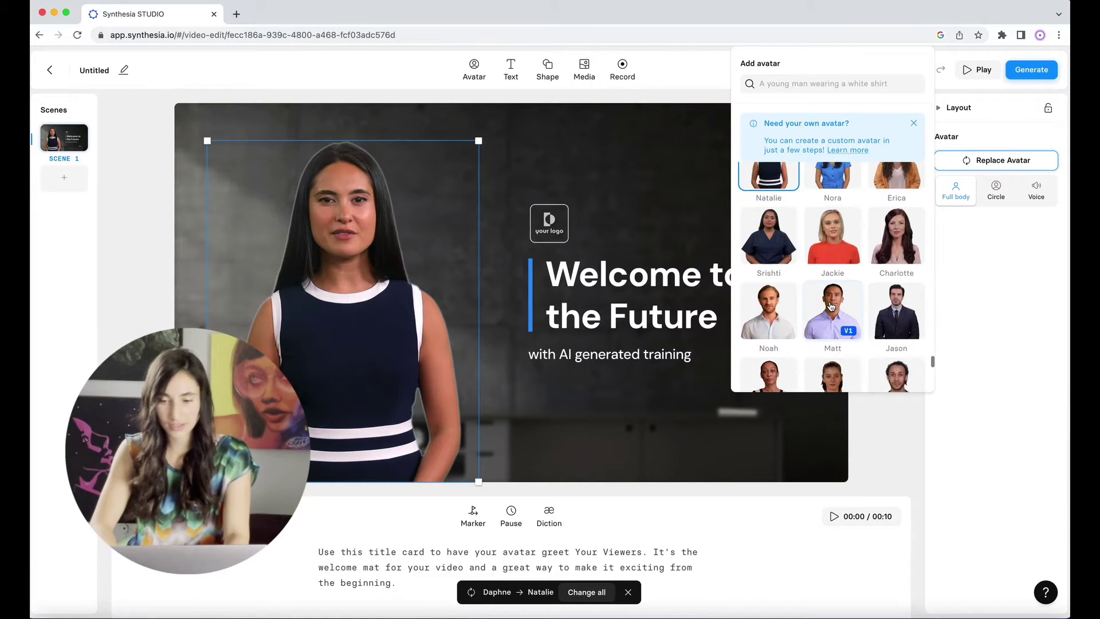
scroll(831, 306, "down", 10)
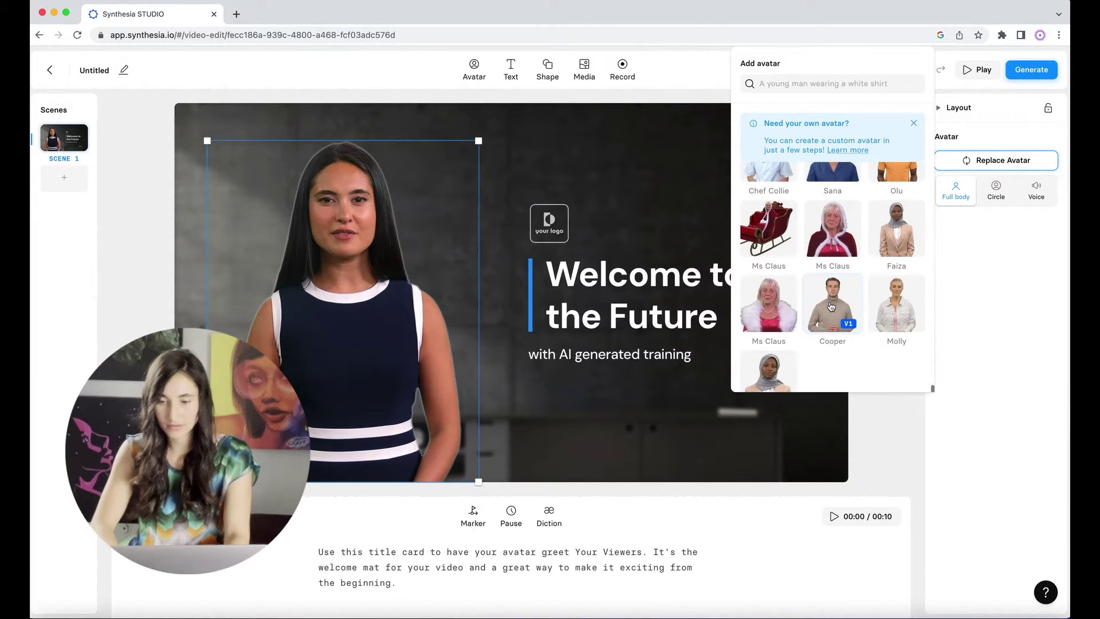
scroll(831, 306, "up", 3)
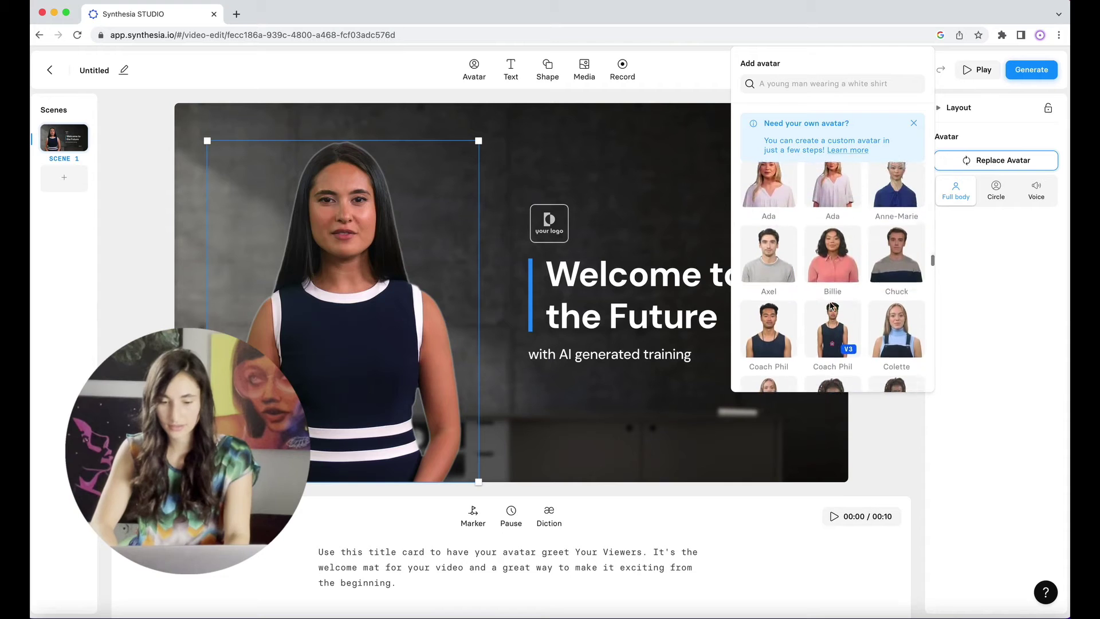
left_click(832, 307)
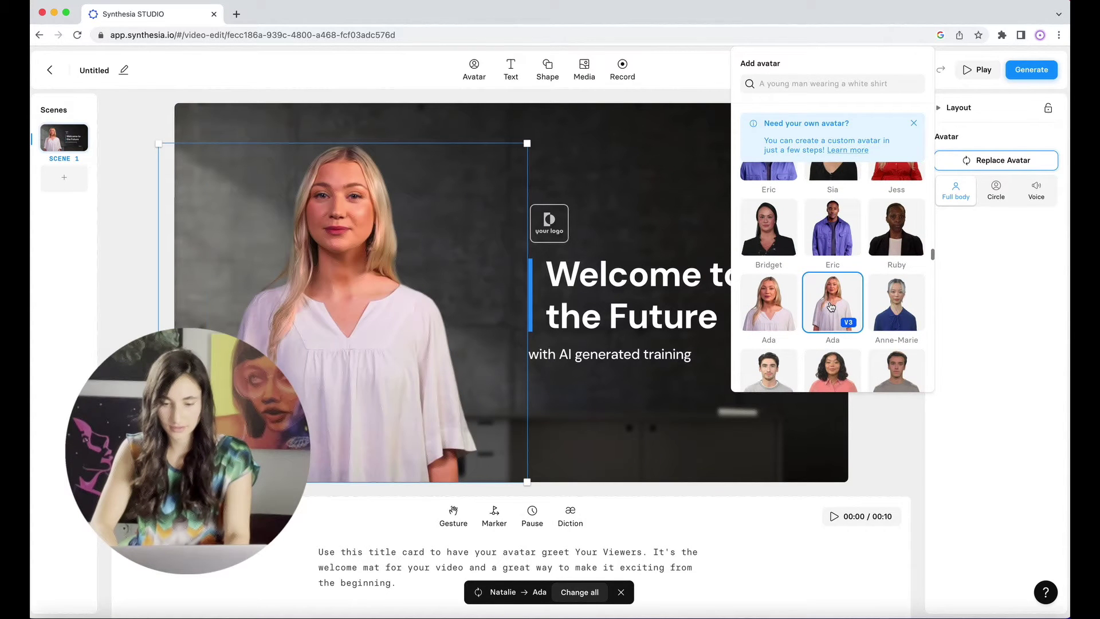
triple_click(507, 567)
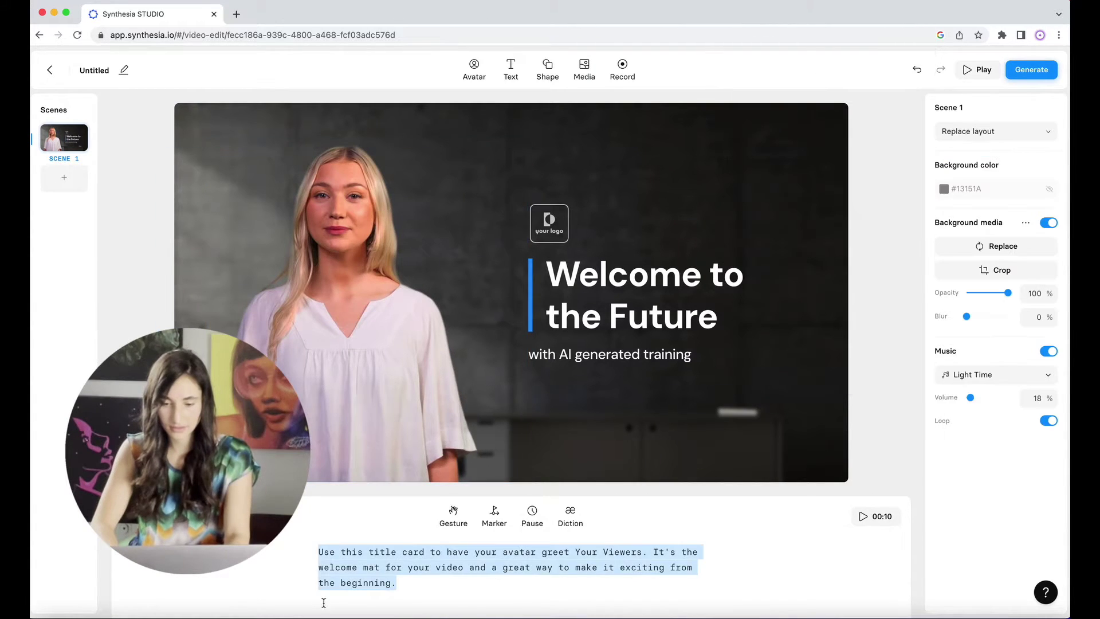
type("Hey Sarasg")
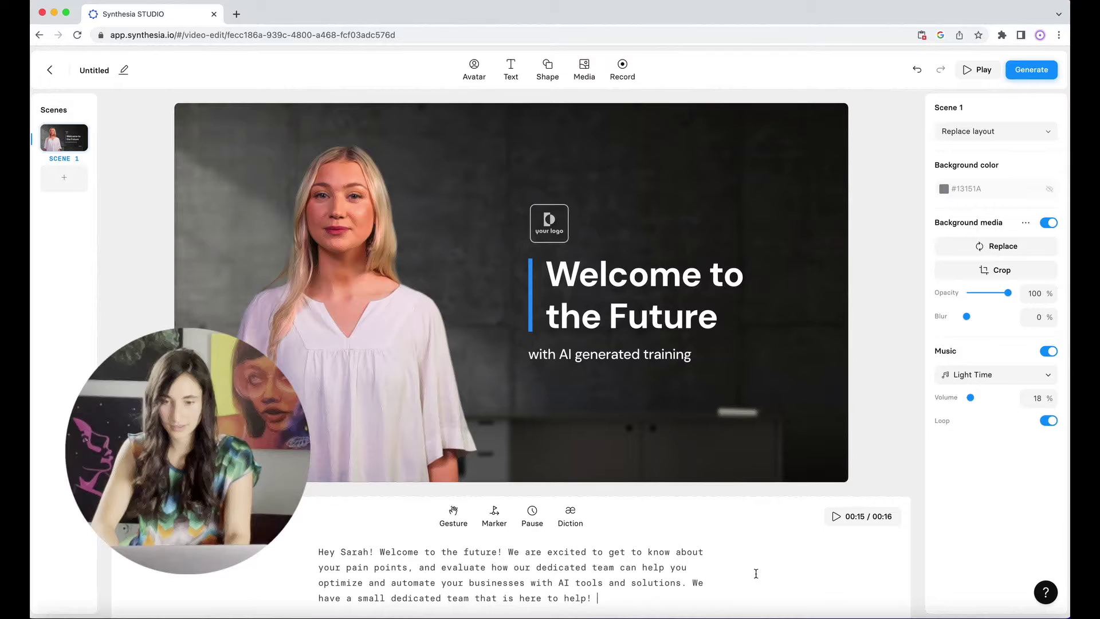
Step: Open the logo placeholder's media choices in the personal image library
left_click(943, 188)
left_click(850, 342)
left_click(545, 233)
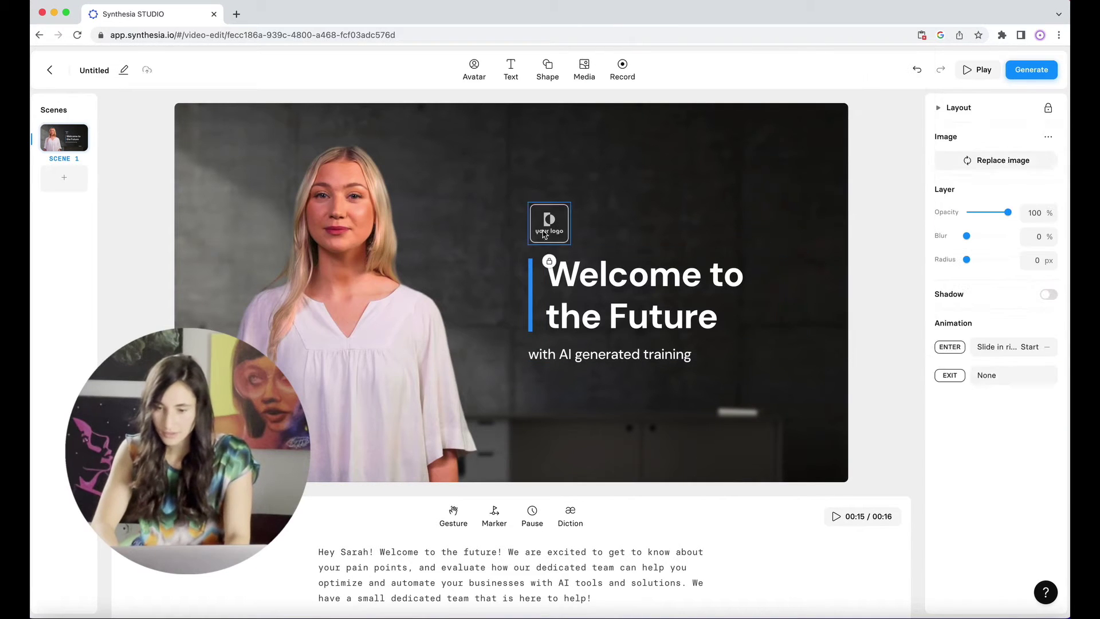
double_click(544, 234)
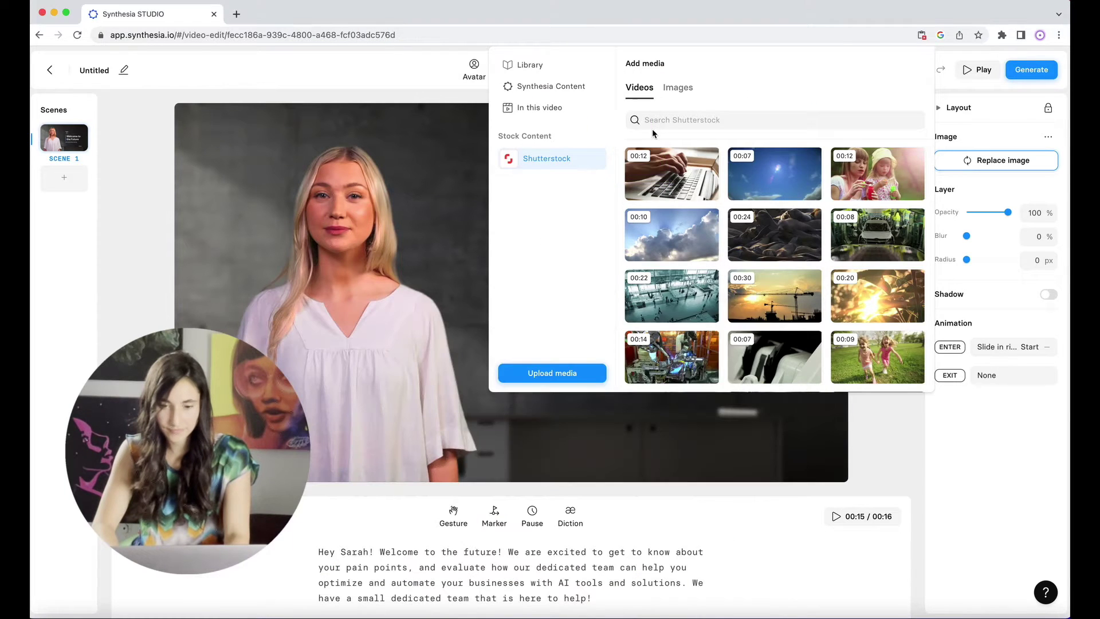
left_click(677, 87)
left_click(530, 65)
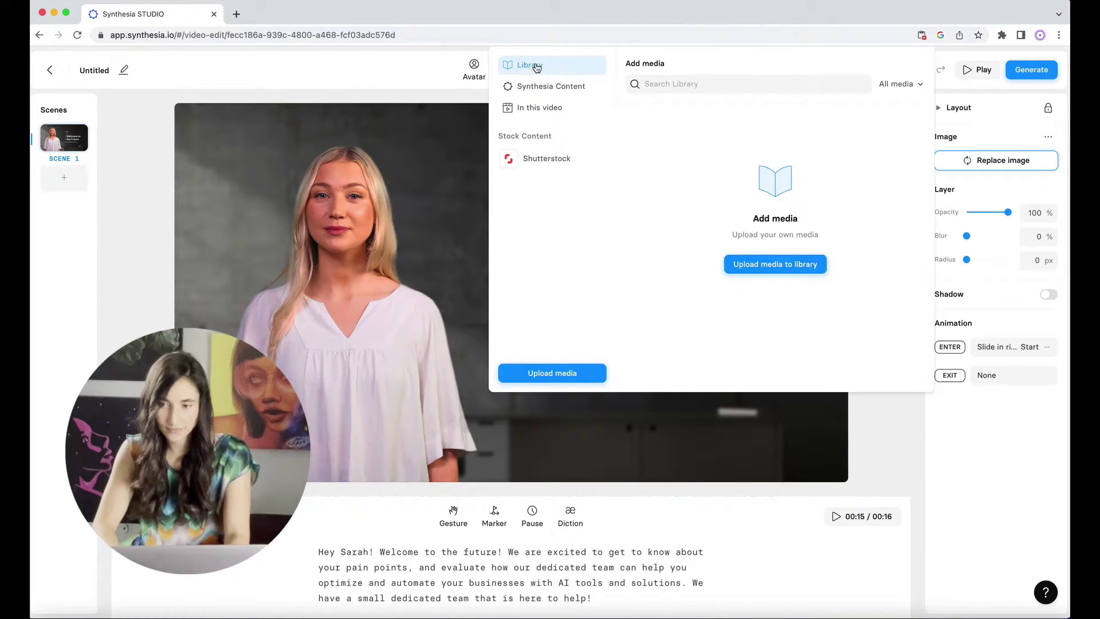
Step: Upload the star logo PNG from Downloads to replace the placeholder, keeping Ada as presenter
left_click(775, 264)
left_click(352, 250)
left_click(467, 238)
left_click(751, 420)
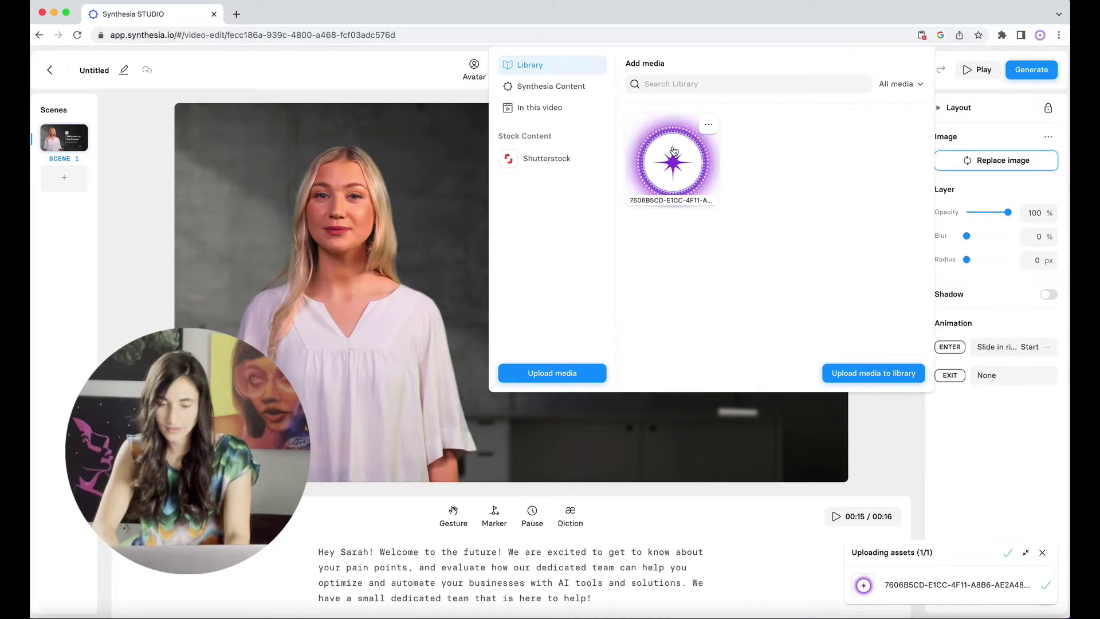
right_click(682, 165)
left_click(607, 309)
left_click(551, 373)
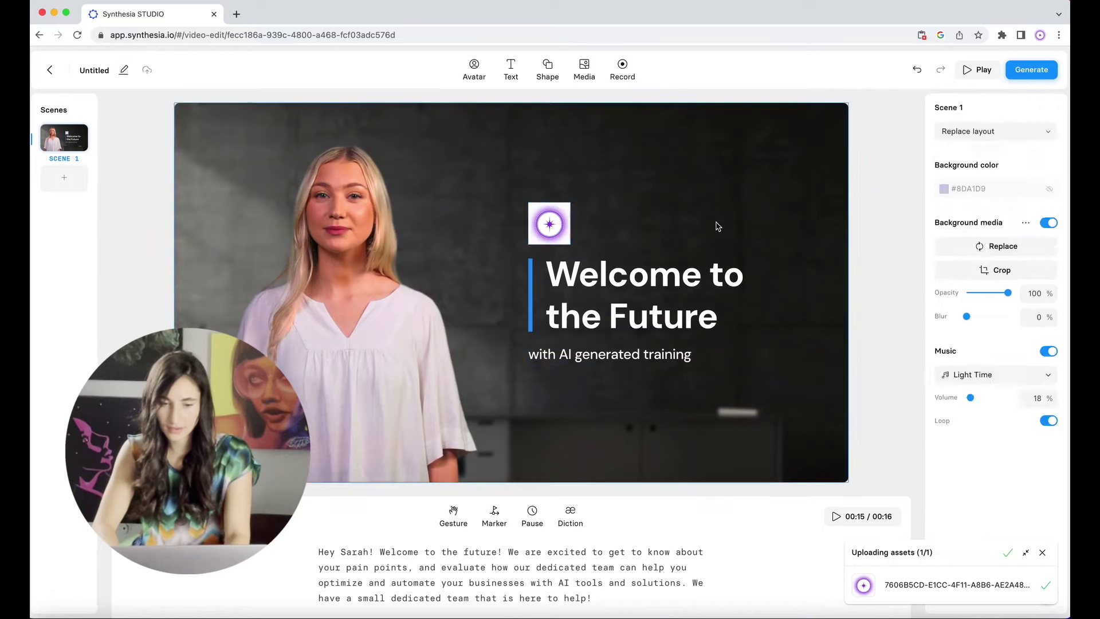
left_click(474, 69)
left_click(549, 241)
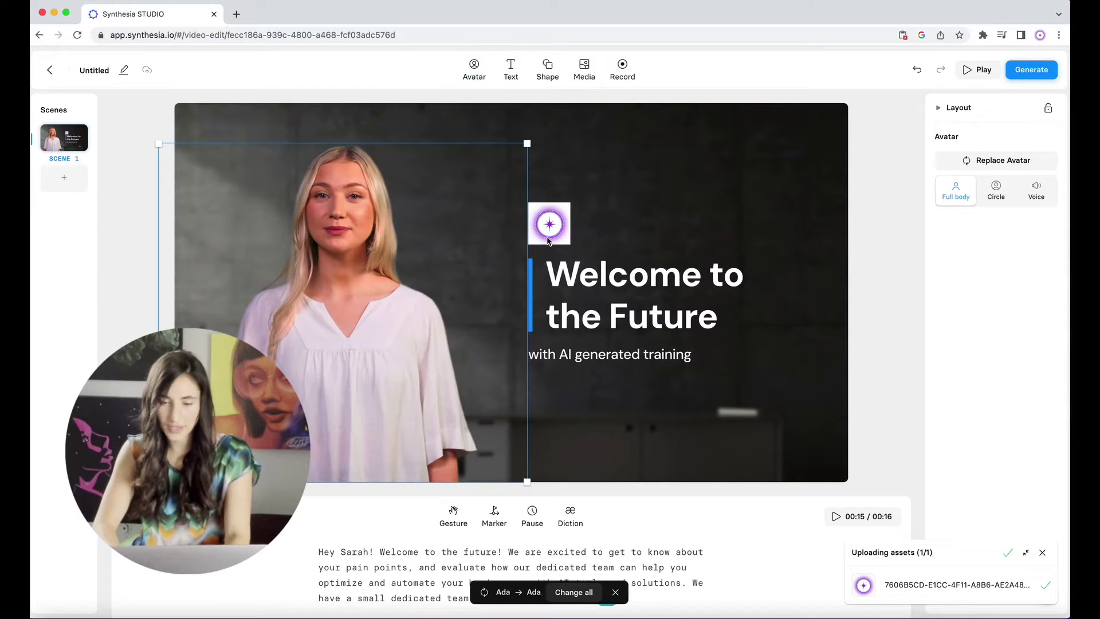
Step: Switch the avatar to Voice mode and preview the scene
left_click(1035, 191)
right_click(1031, 194)
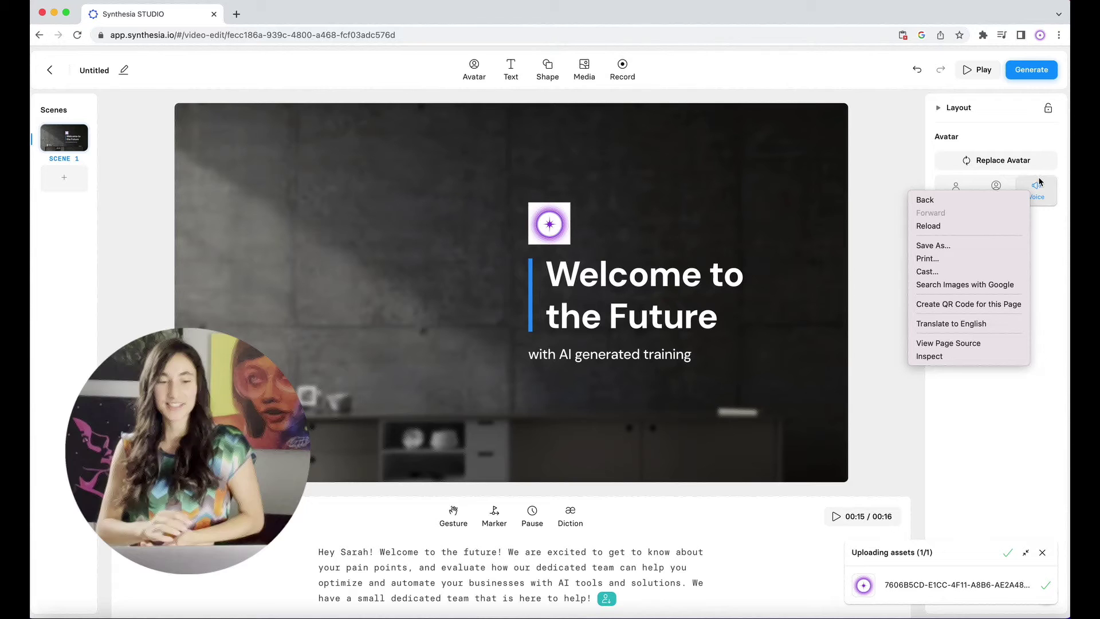
left_click(1030, 199)
left_click(988, 72)
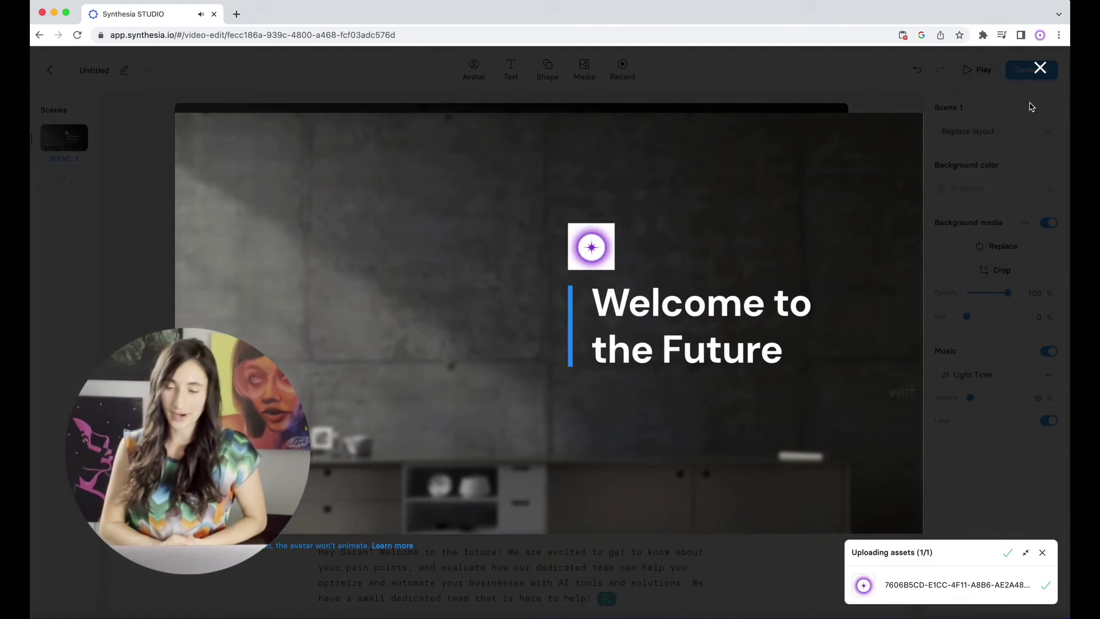
left_click(1041, 67)
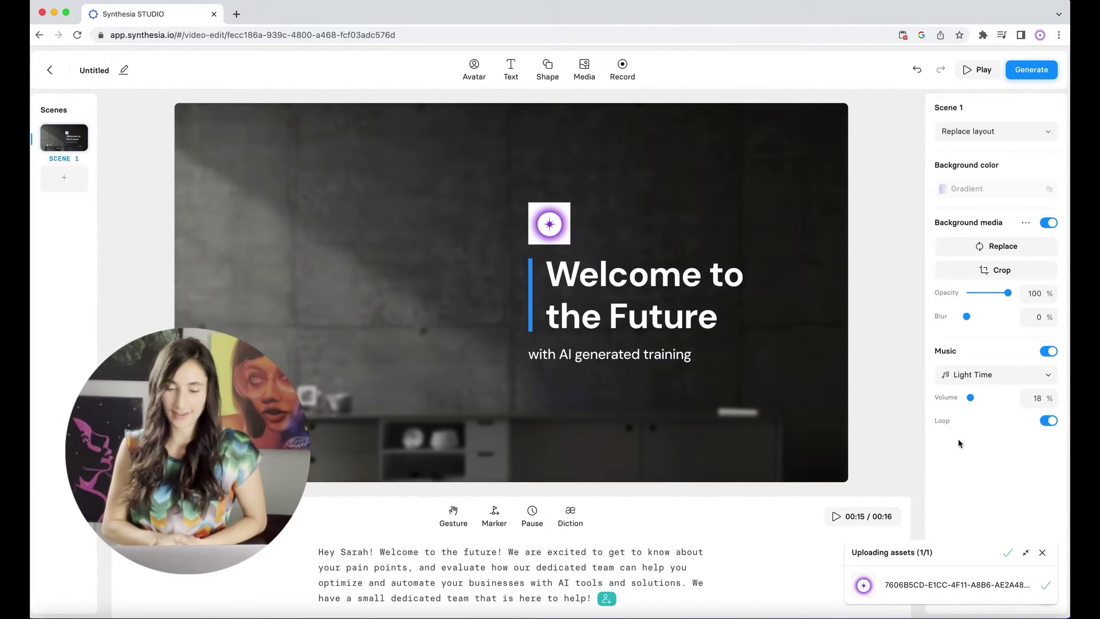
Step: Add '!' to the greeting and put each script sentence on its own line, then preview
type("!")
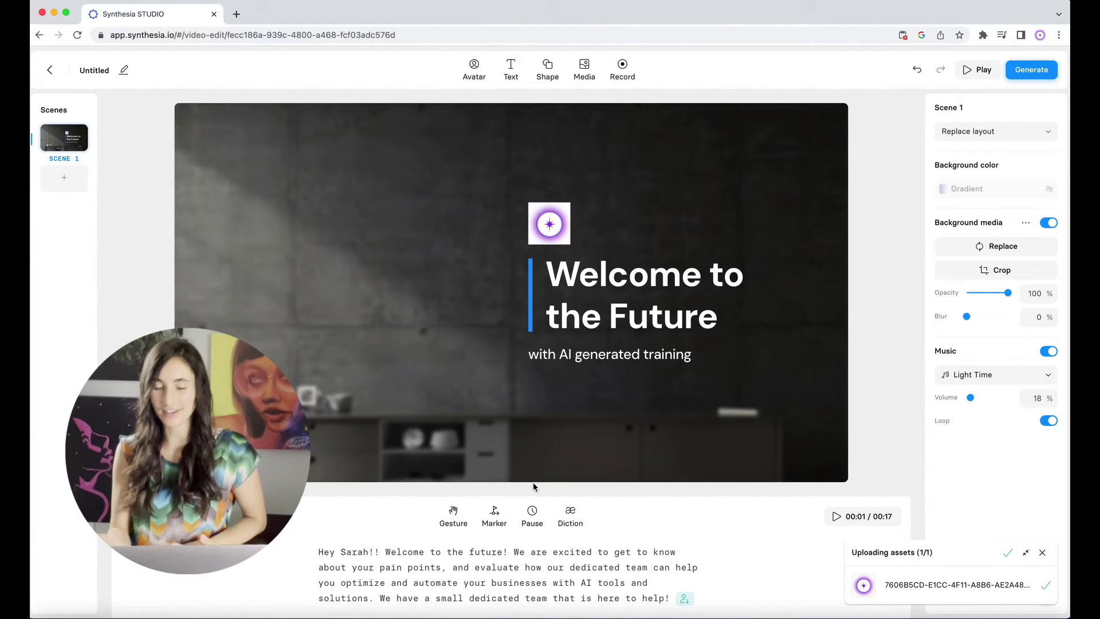
key("Return")
key("BackSpace")
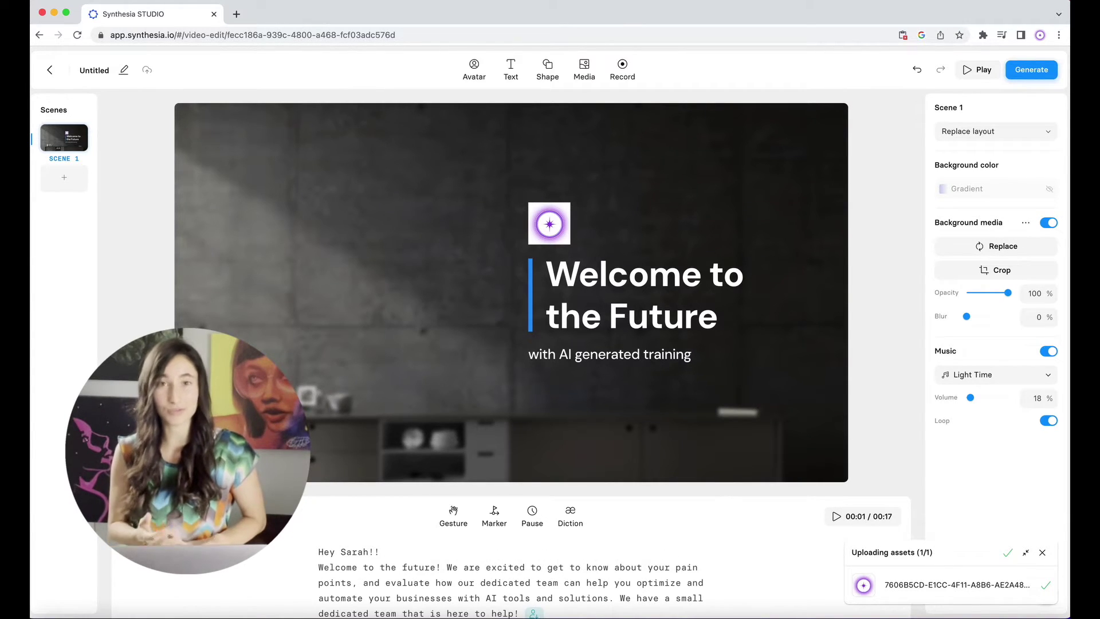
key("Return")
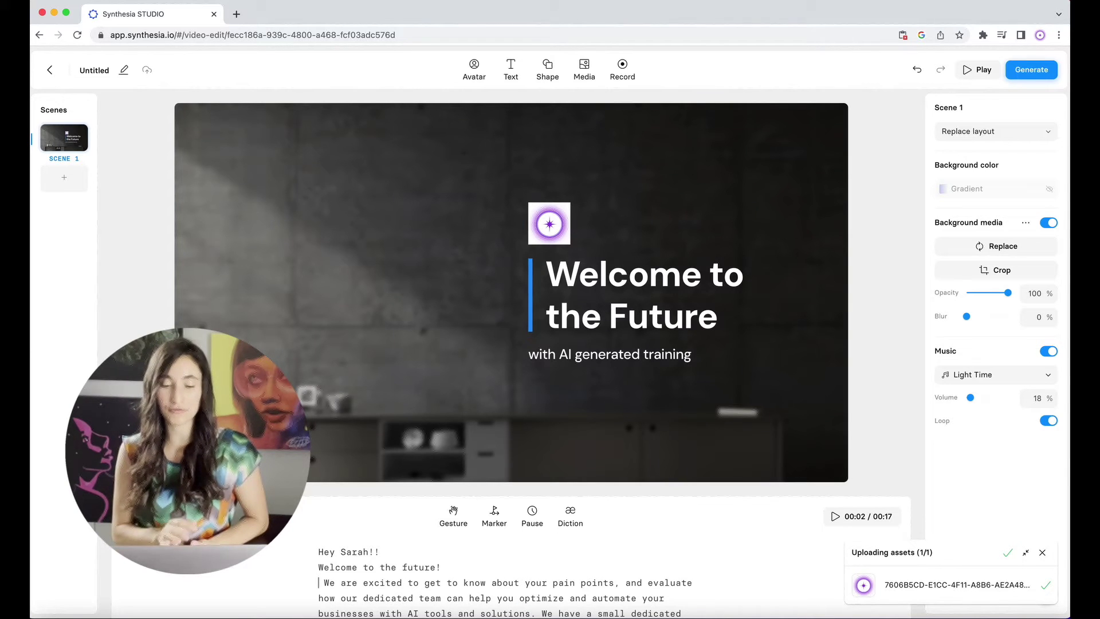
key("BackSpace")
left_click(376, 553)
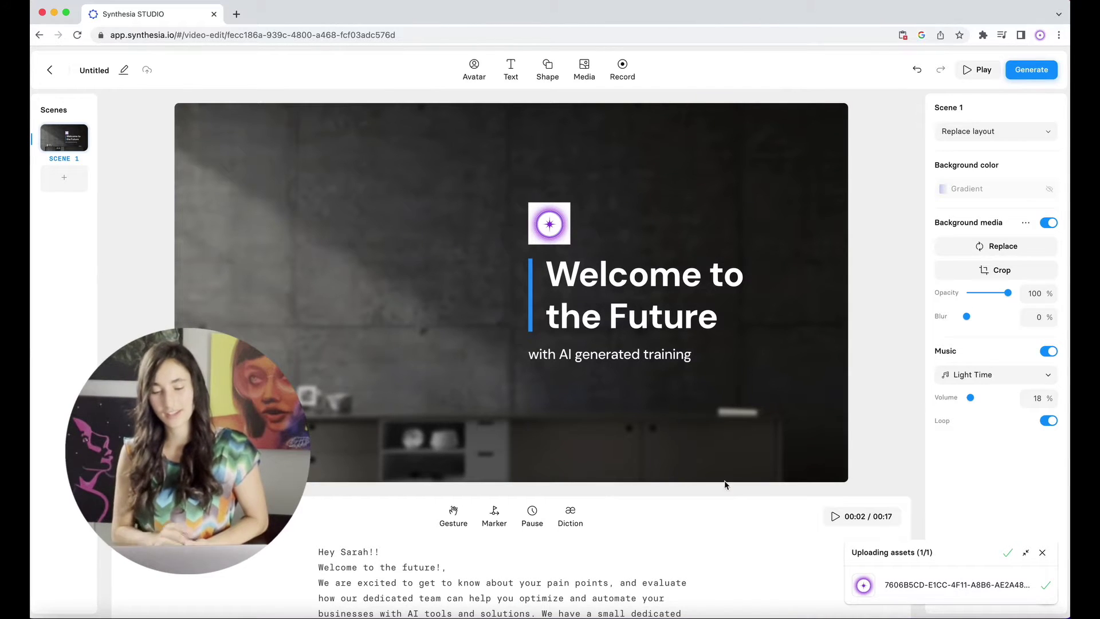
left_click(977, 70)
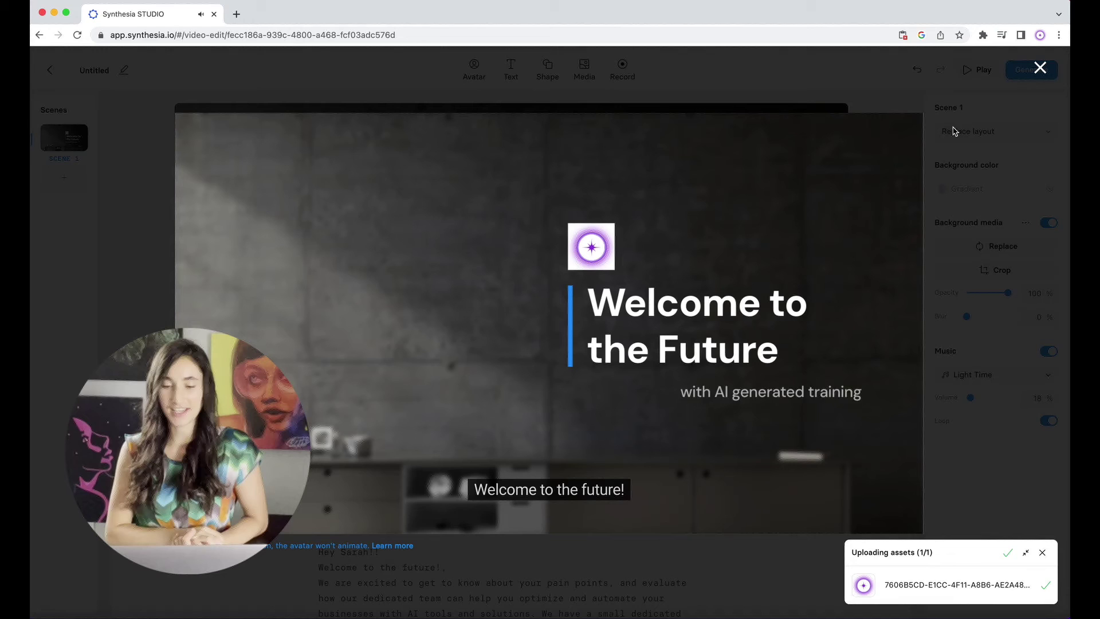
left_click(516, 564)
scroll(516, 564, "down", 1)
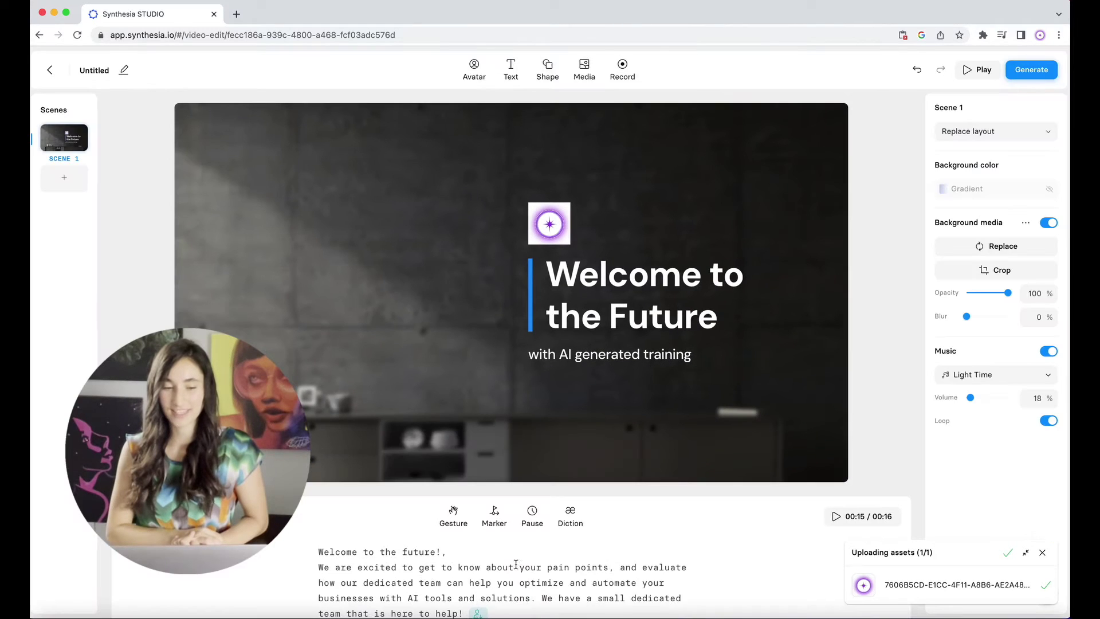
Step: Sample Midnight Fever and Brave Heart, set Inspiring Height as background music, then sample Low Fidelity
left_click(996, 375)
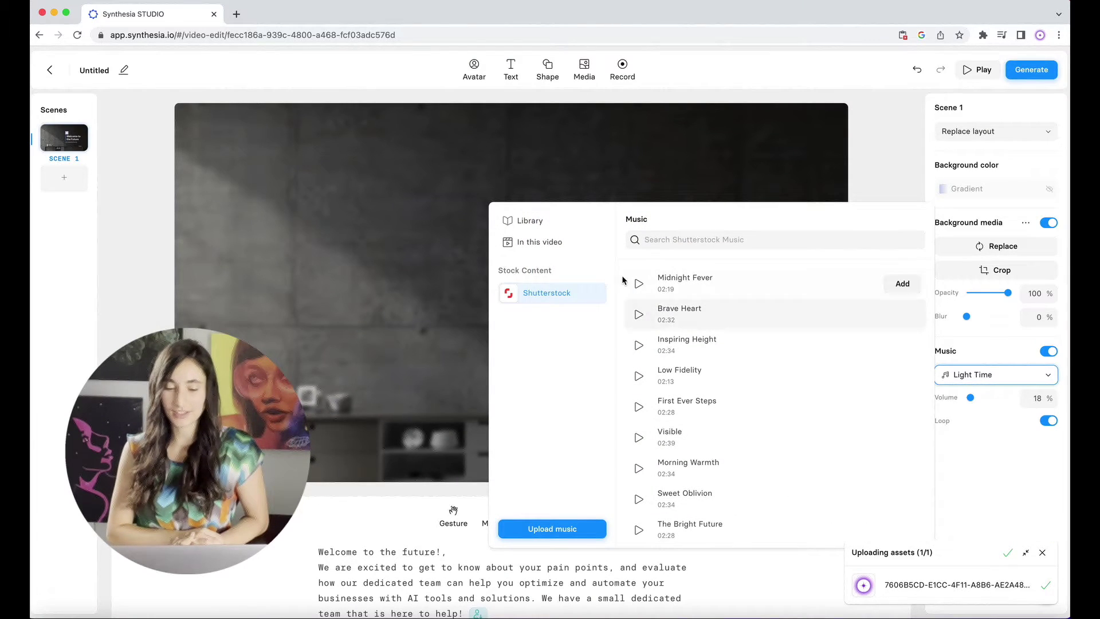
left_click(638, 283)
left_click(639, 318)
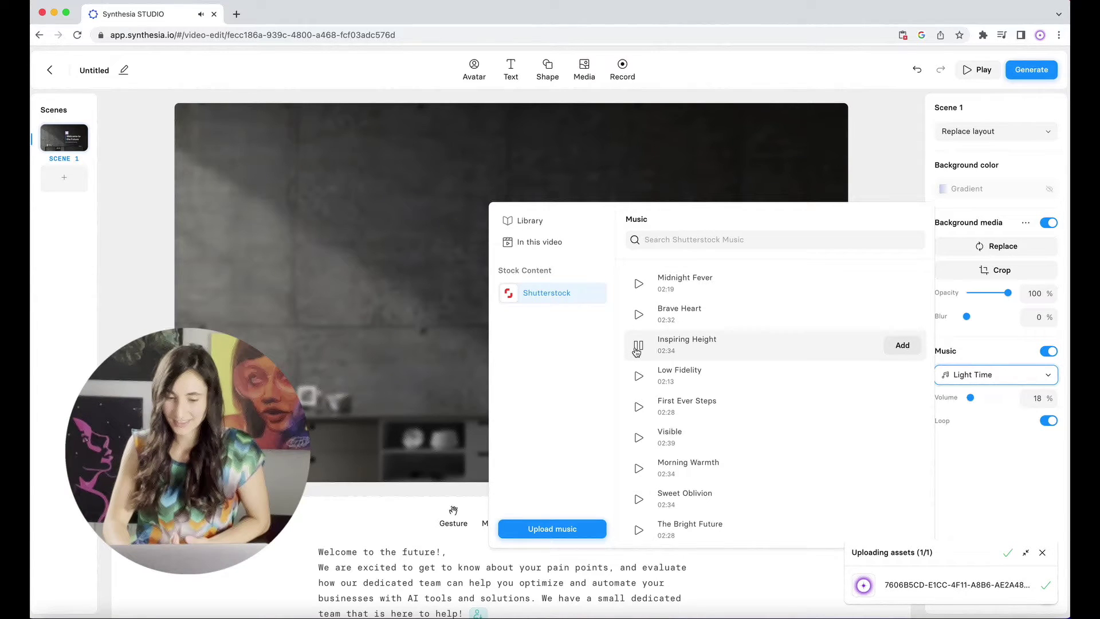
left_click(902, 346)
left_click(997, 375)
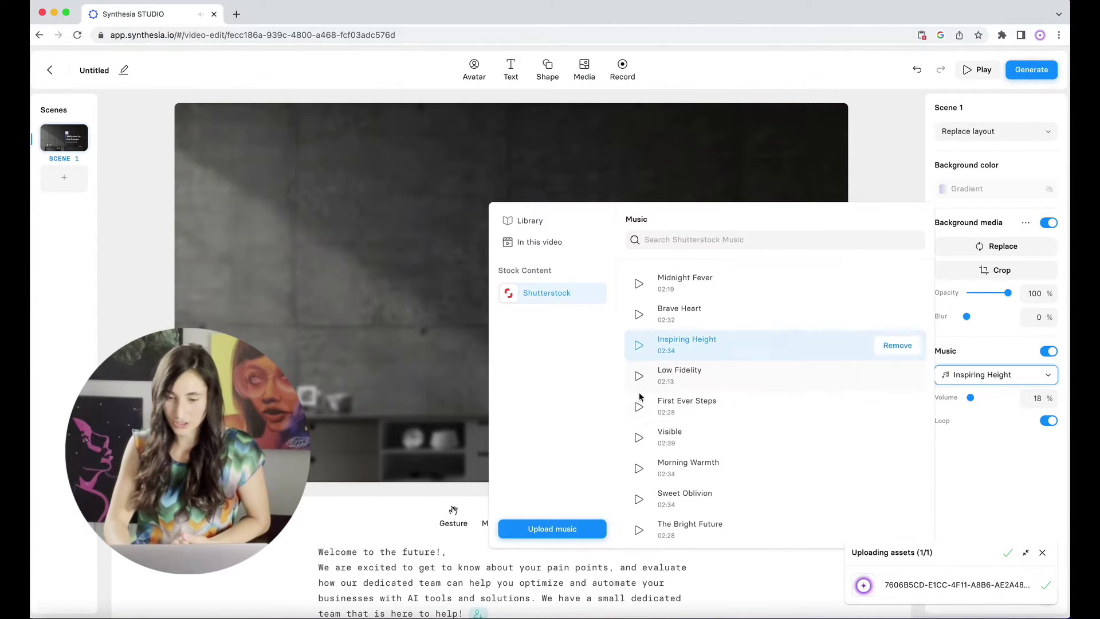
left_click(639, 376)
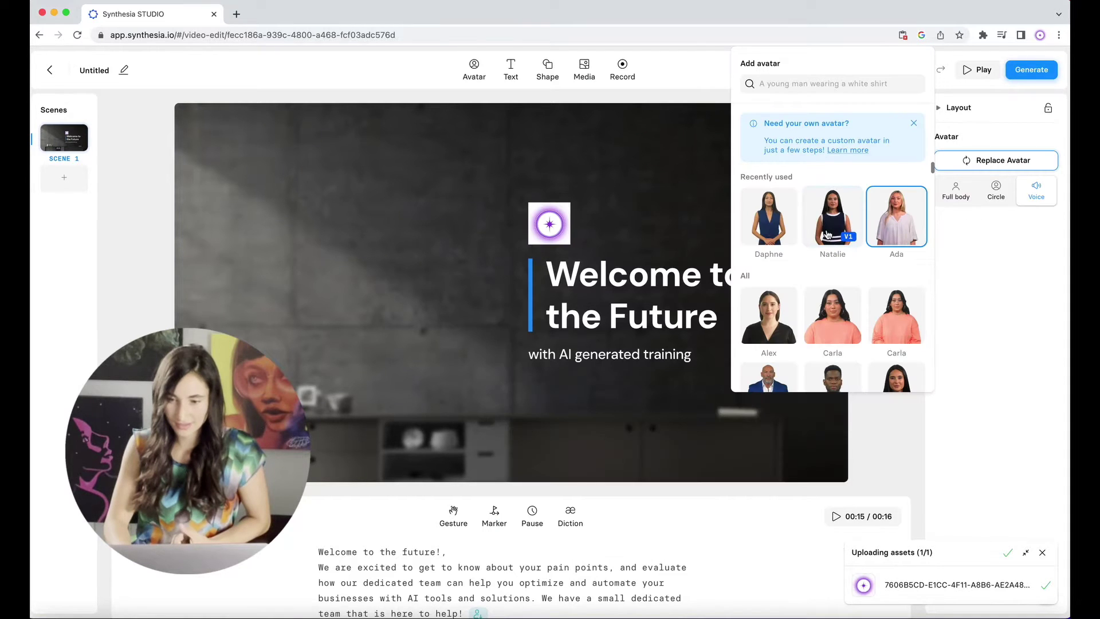
Step: Restore Natalie as presenter and watch a full preview of the video
left_click(832, 218)
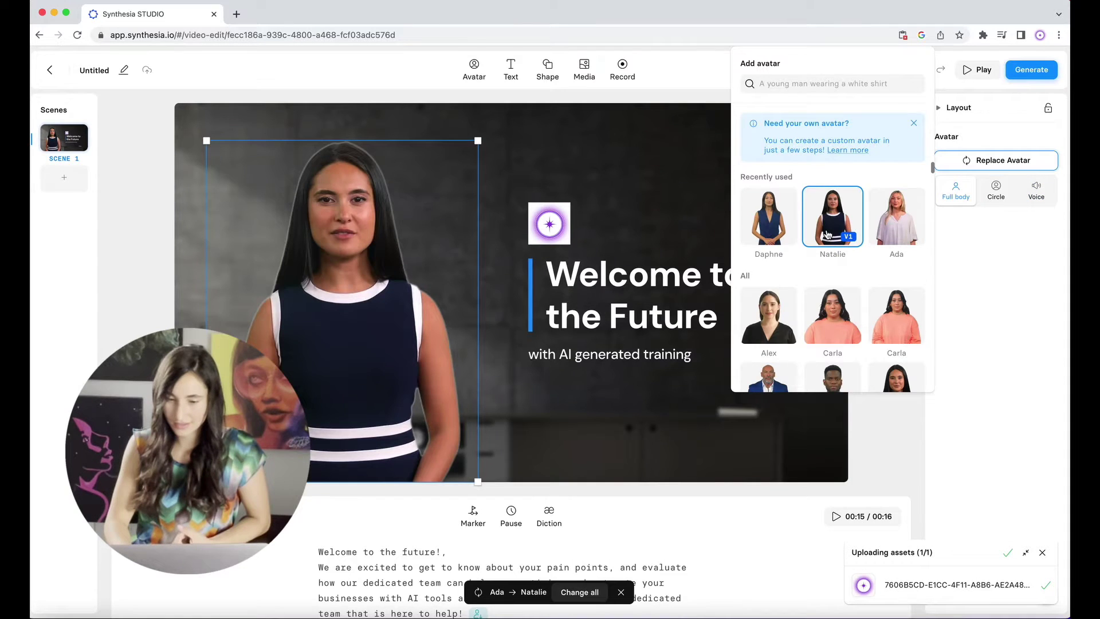
left_click(977, 69)
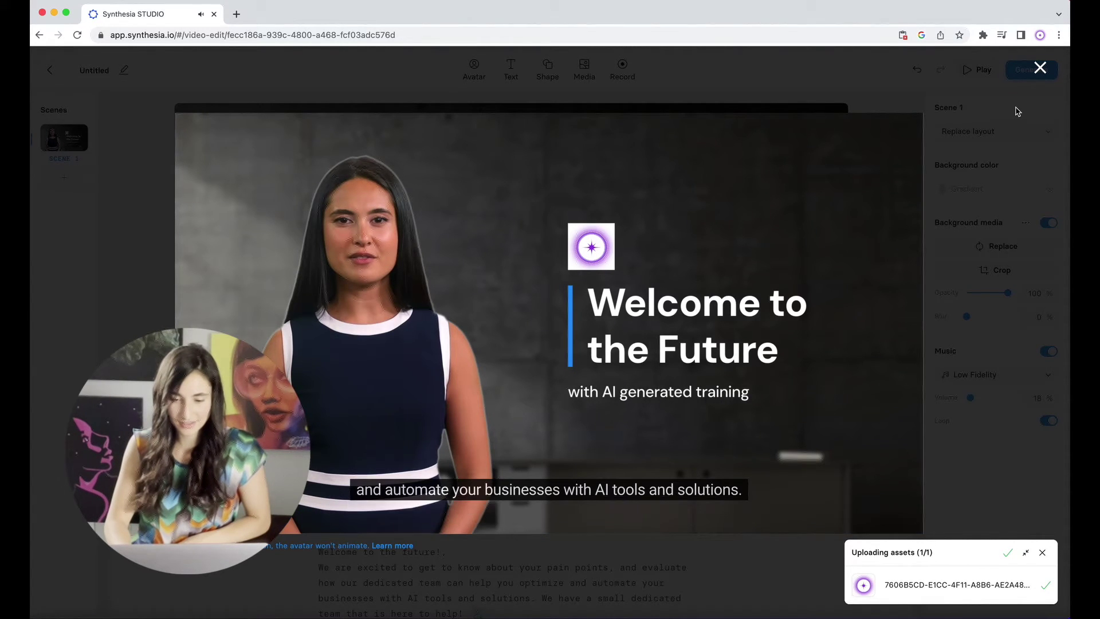
left_click(1038, 69)
Step: Try the Barrio, Bodoni Moda and Great Vibes fonts on the title
left_click(671, 321)
double_click(576, 319)
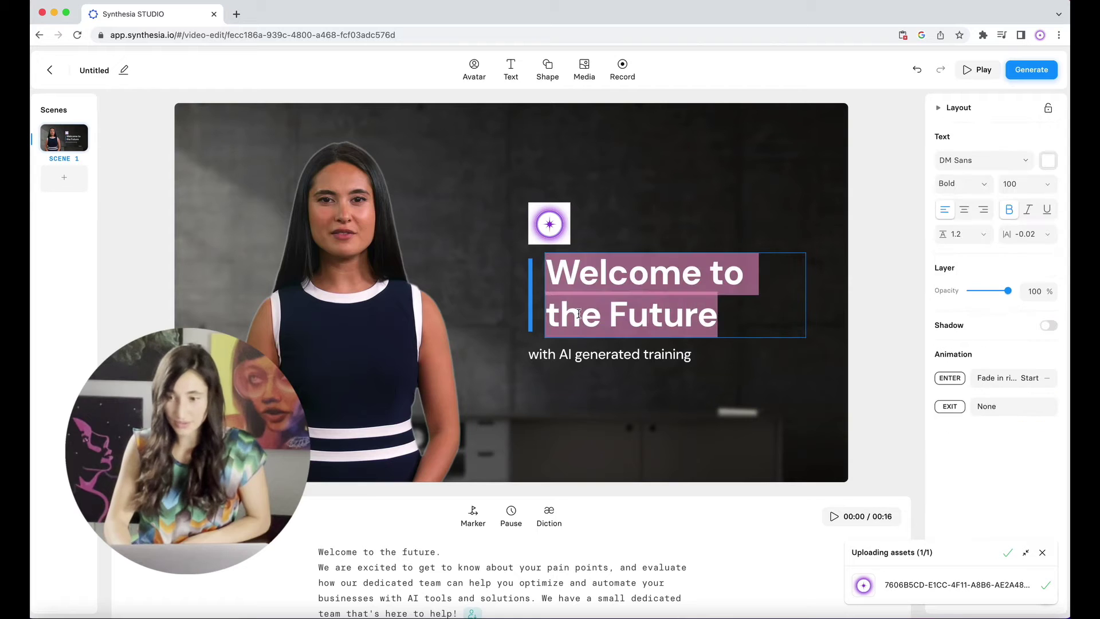
left_click(976, 185)
left_click(1000, 160)
left_click(970, 205)
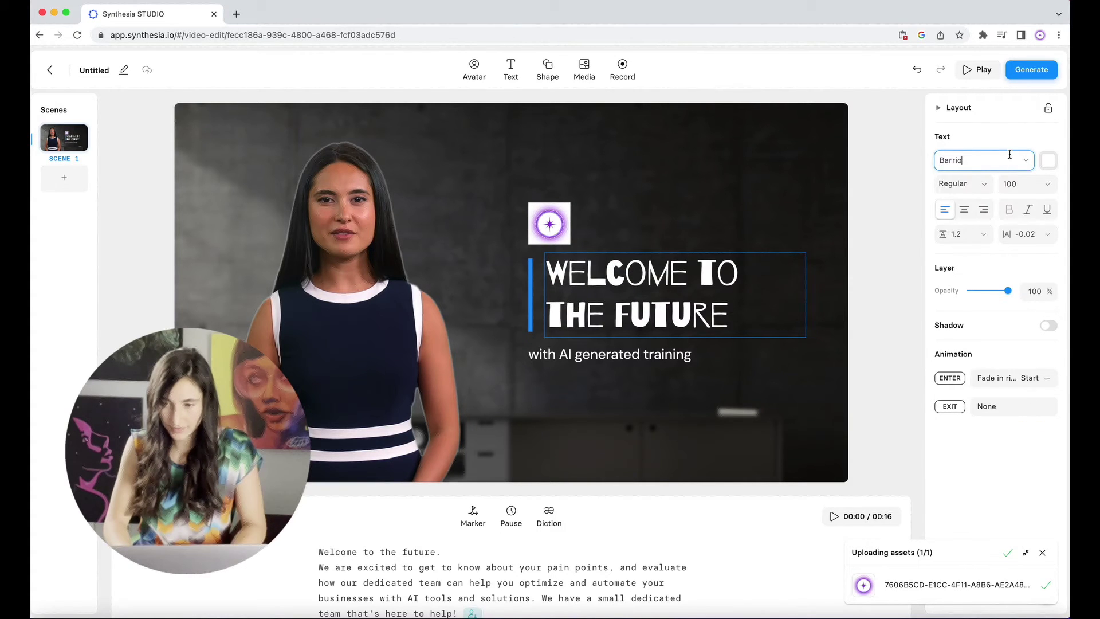
left_click(1006, 160)
left_click(991, 266)
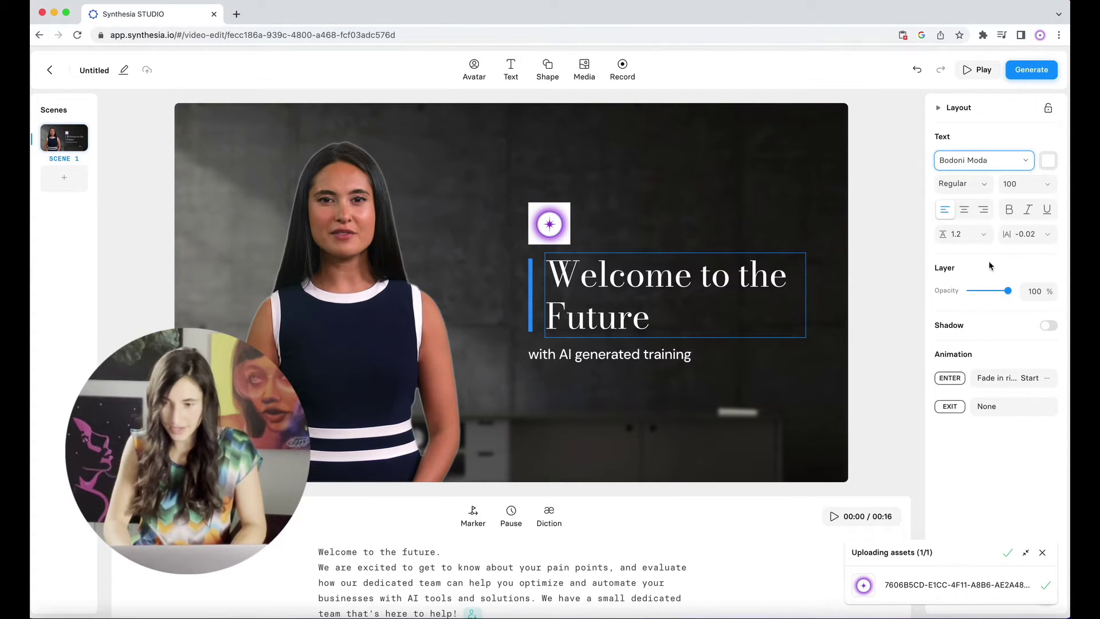
left_click(1017, 160)
scroll(968, 298, "down", 5)
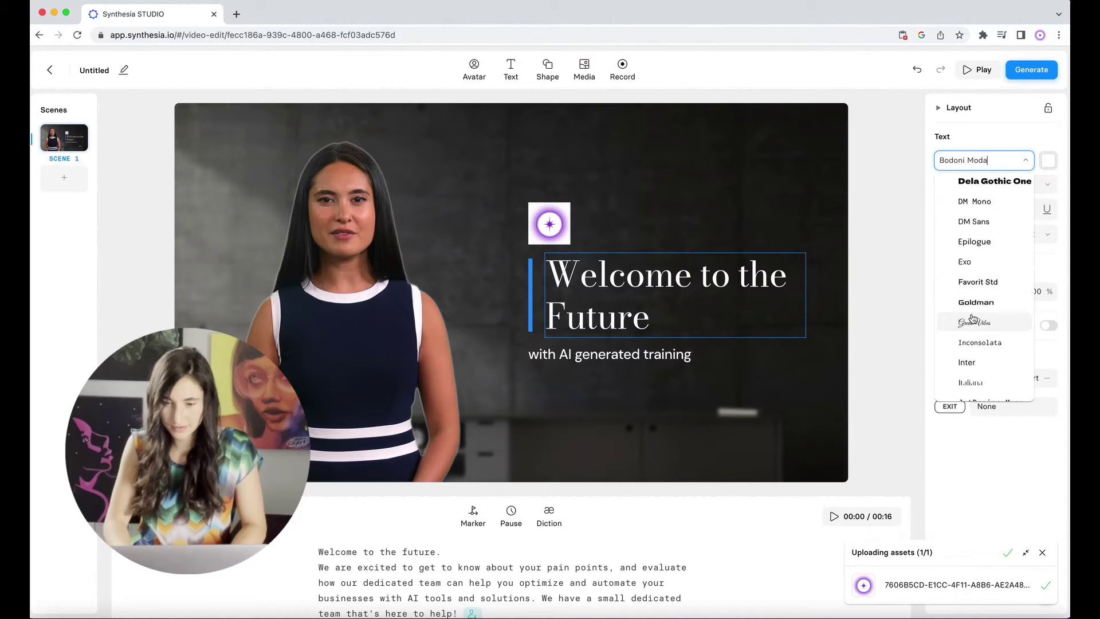
left_click(972, 322)
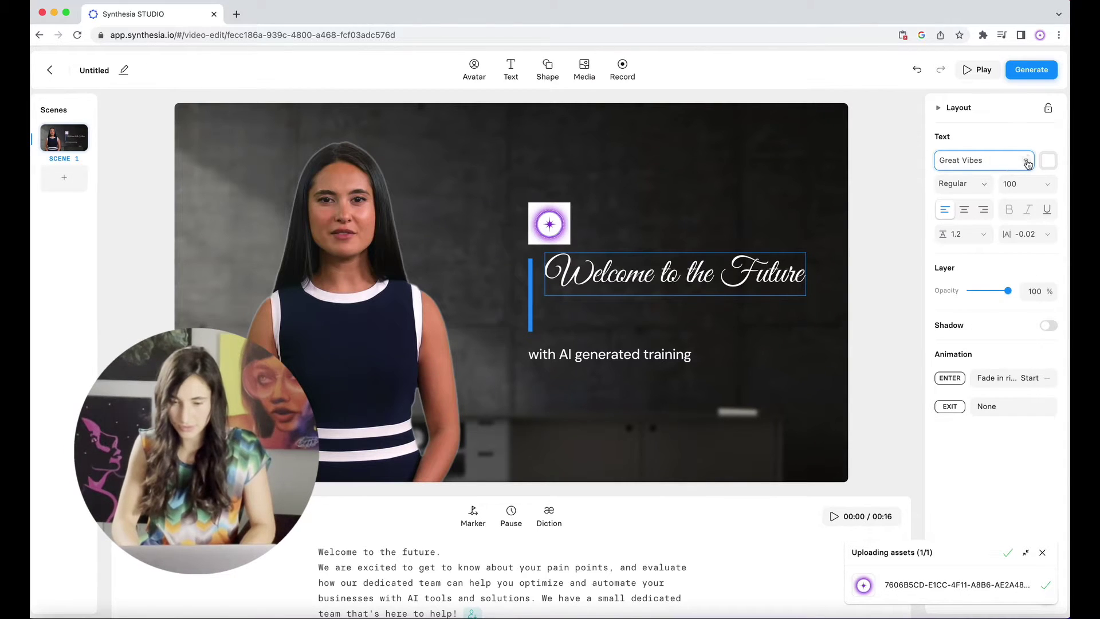
Step: Set the title to DM Sans Bold ending in '!' and pluralise the subtitle
left_click(1028, 164)
left_click(974, 291)
left_click(963, 183)
left_click(957, 277)
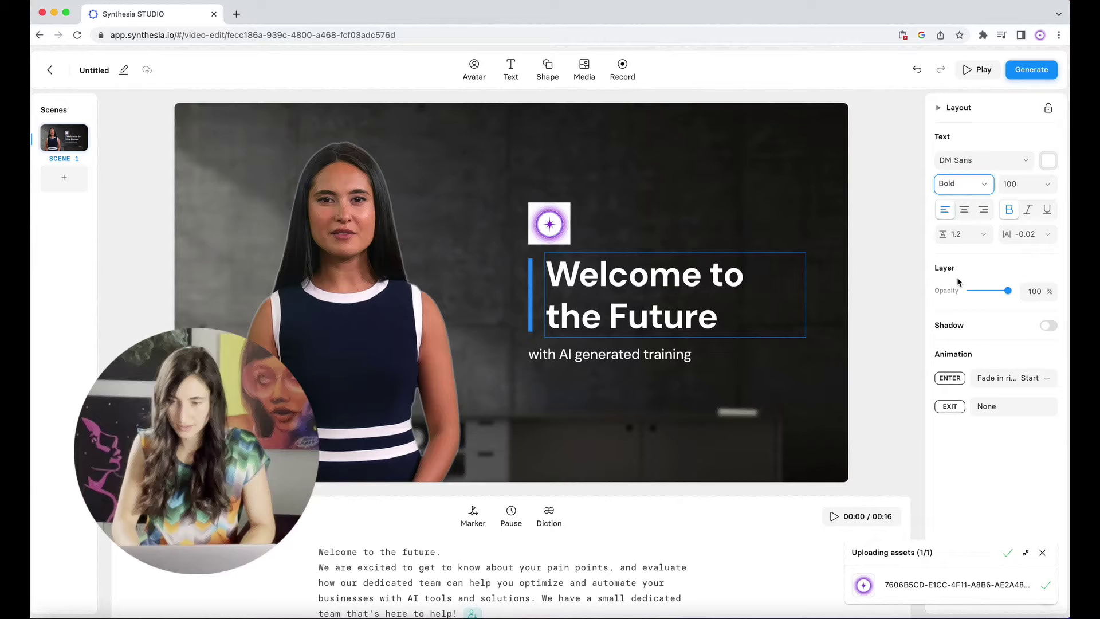
type("!")
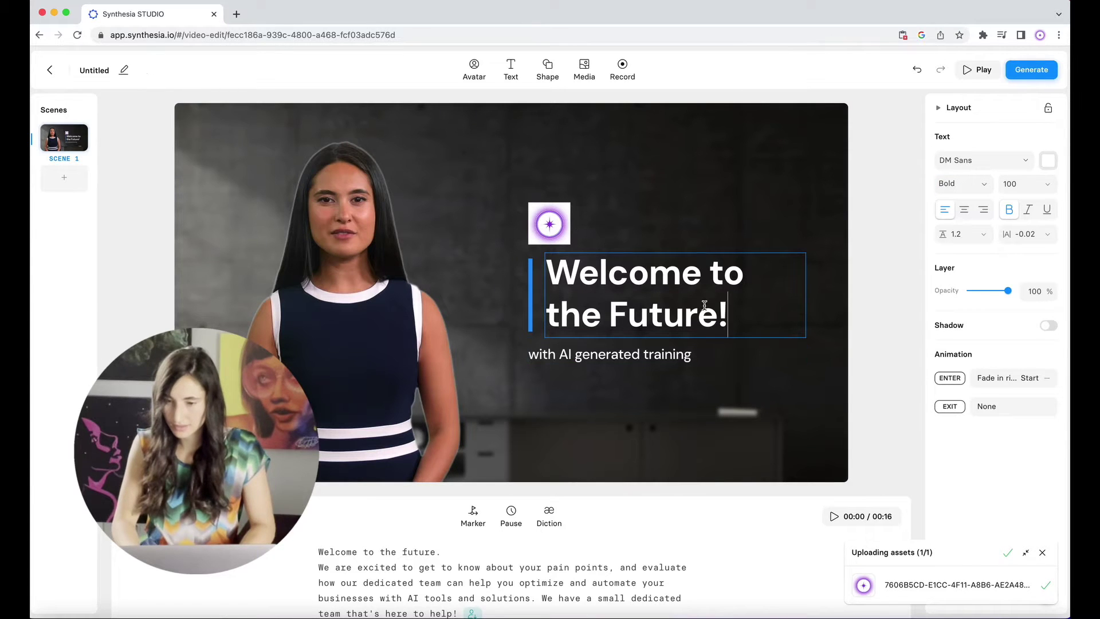
double_click(691, 354)
type("s")
left_click(549, 224)
left_click(992, 352)
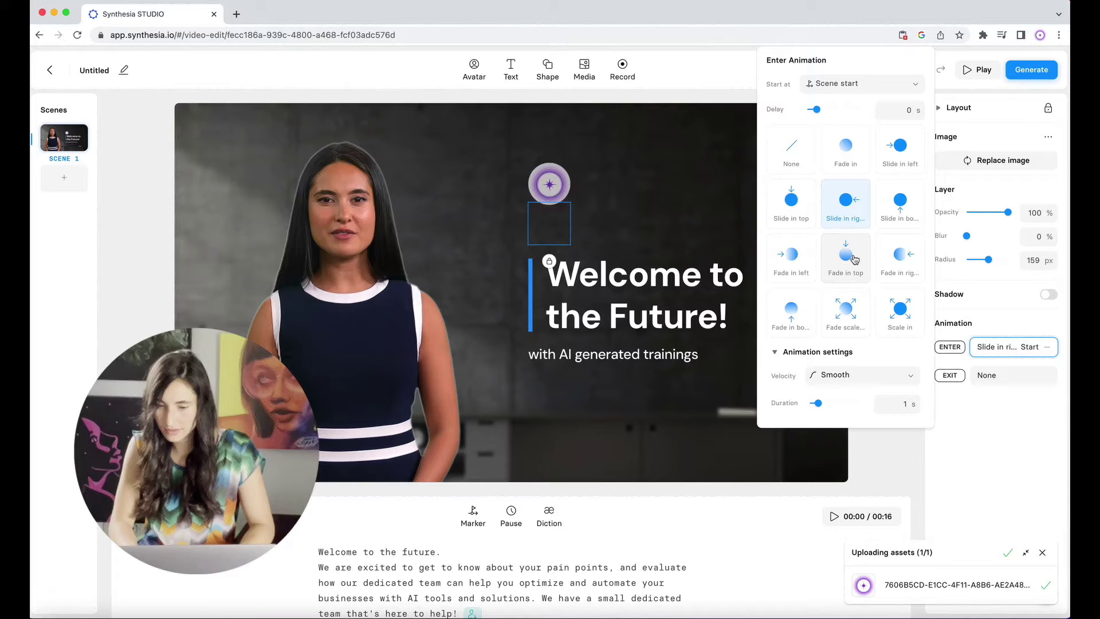
Step: Give the logo a Fade scale entrance and a None exit animation, then play the scene
left_click(844, 312)
left_click(946, 449)
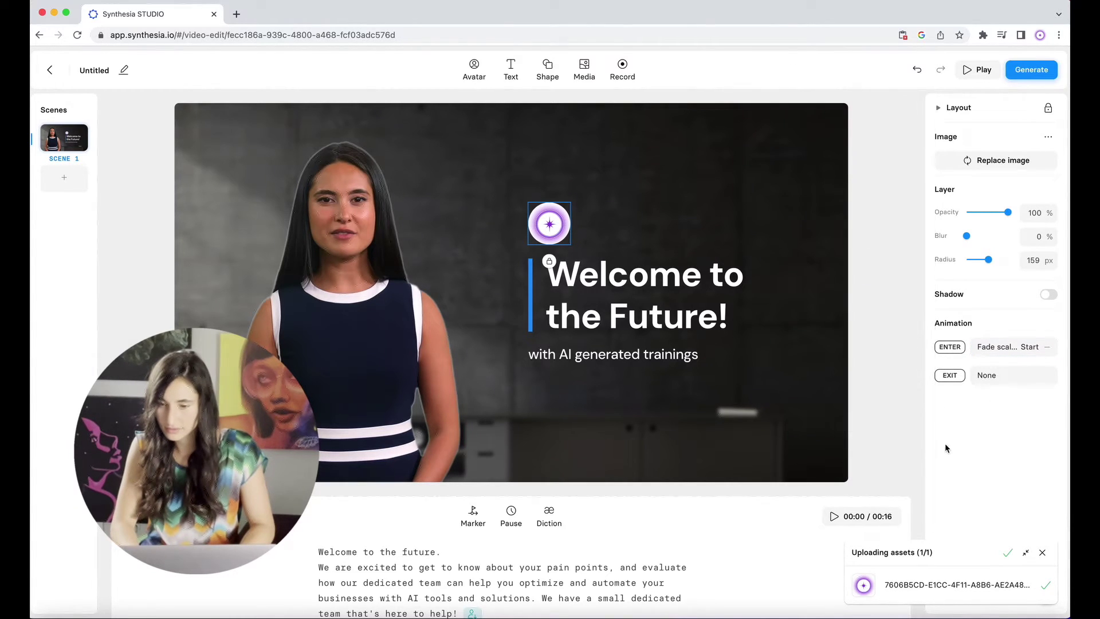
left_click(992, 380)
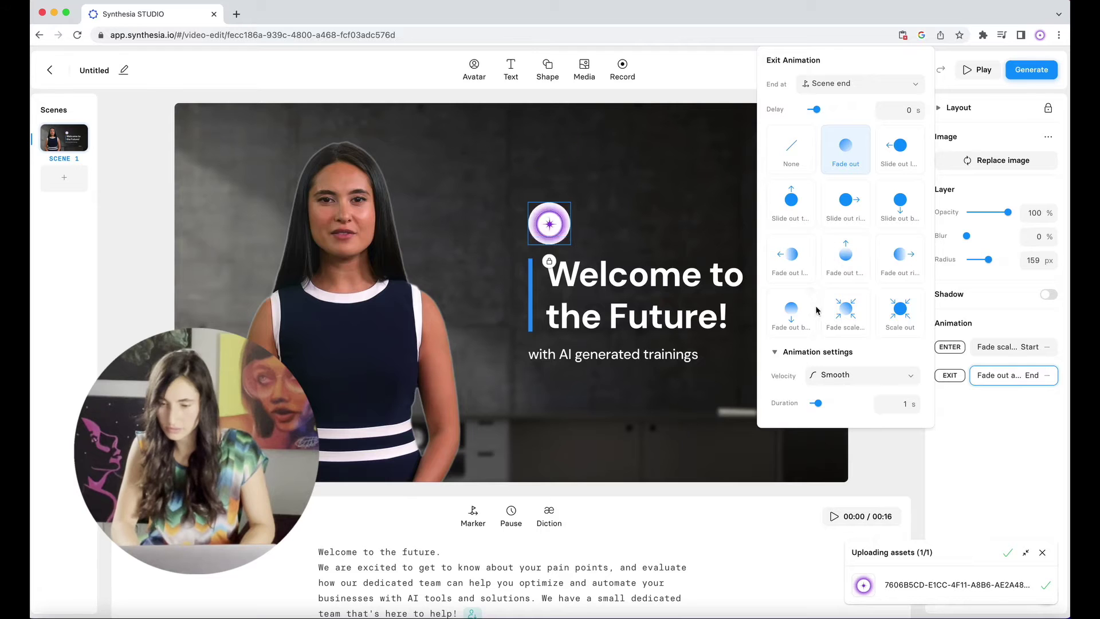
left_click(932, 438)
left_click(963, 383)
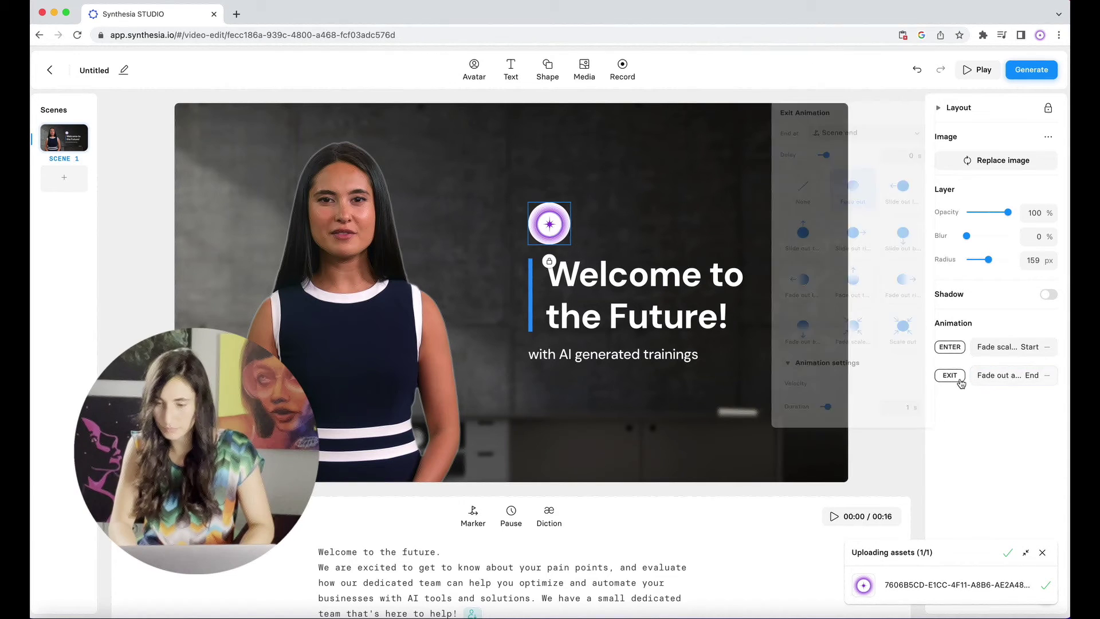
left_click(792, 148)
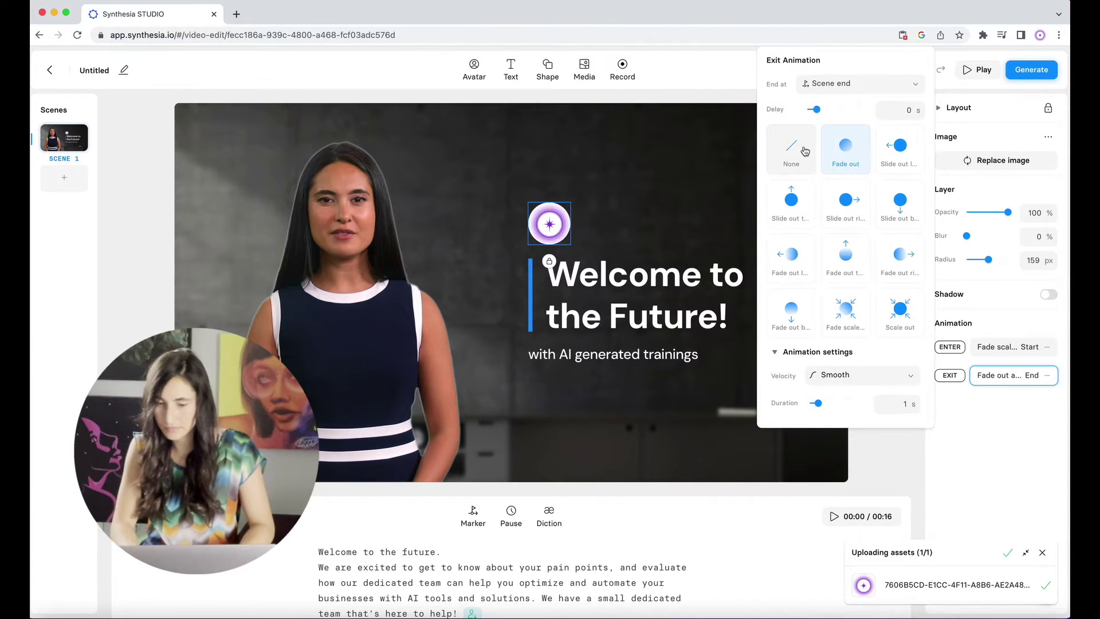
left_click(977, 438)
left_click(834, 517)
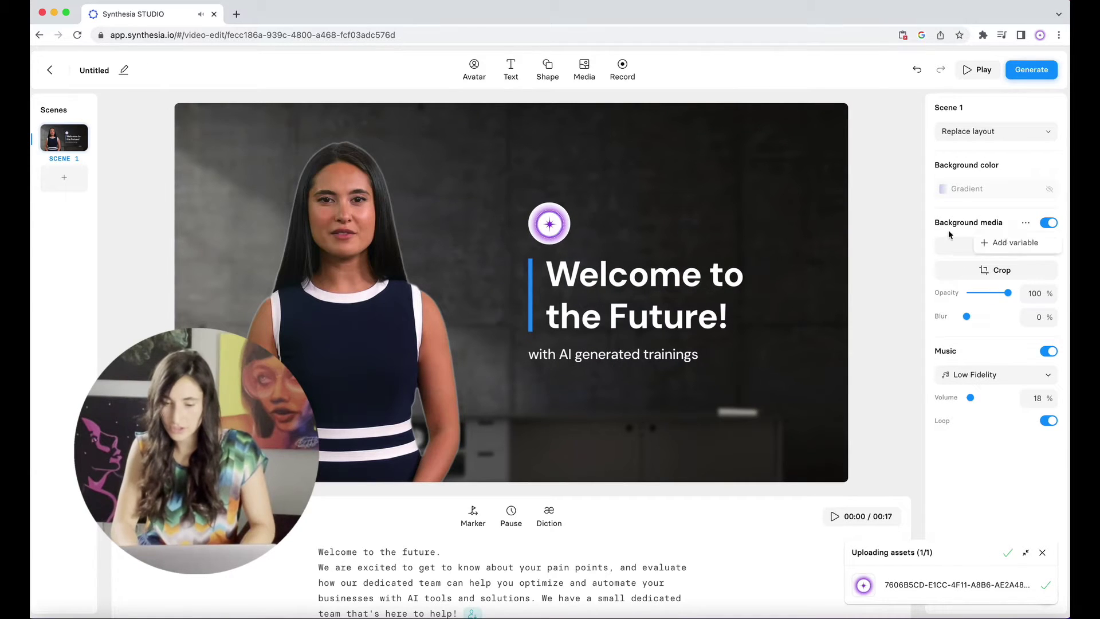
Step: Try the white-windows stock image, then set the White café image as the background
left_click(963, 252)
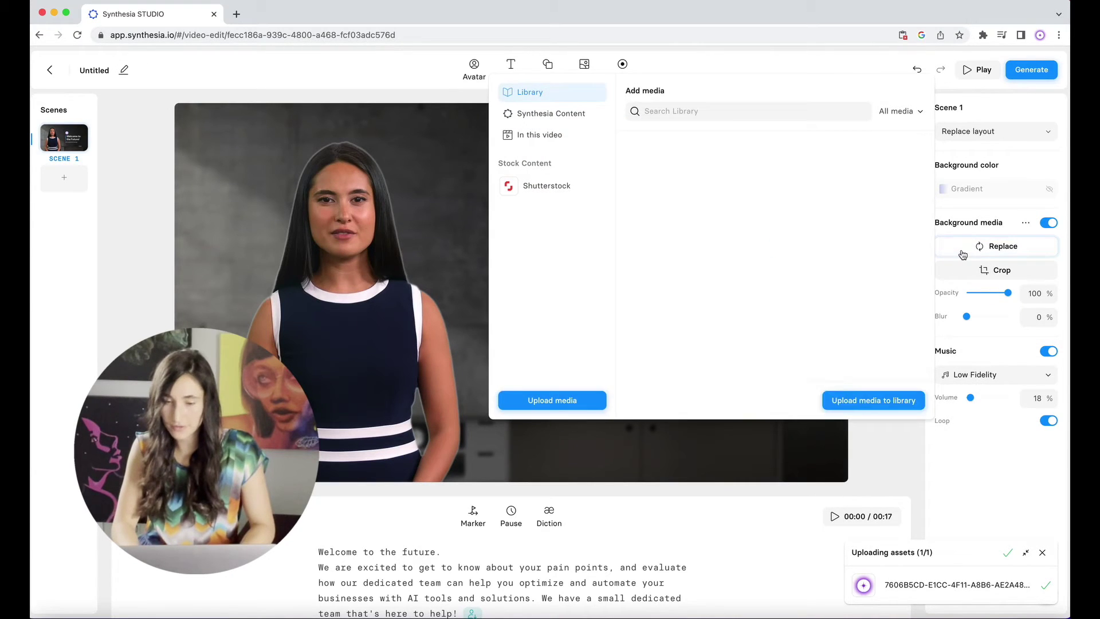
left_click(568, 114)
left_click(677, 114)
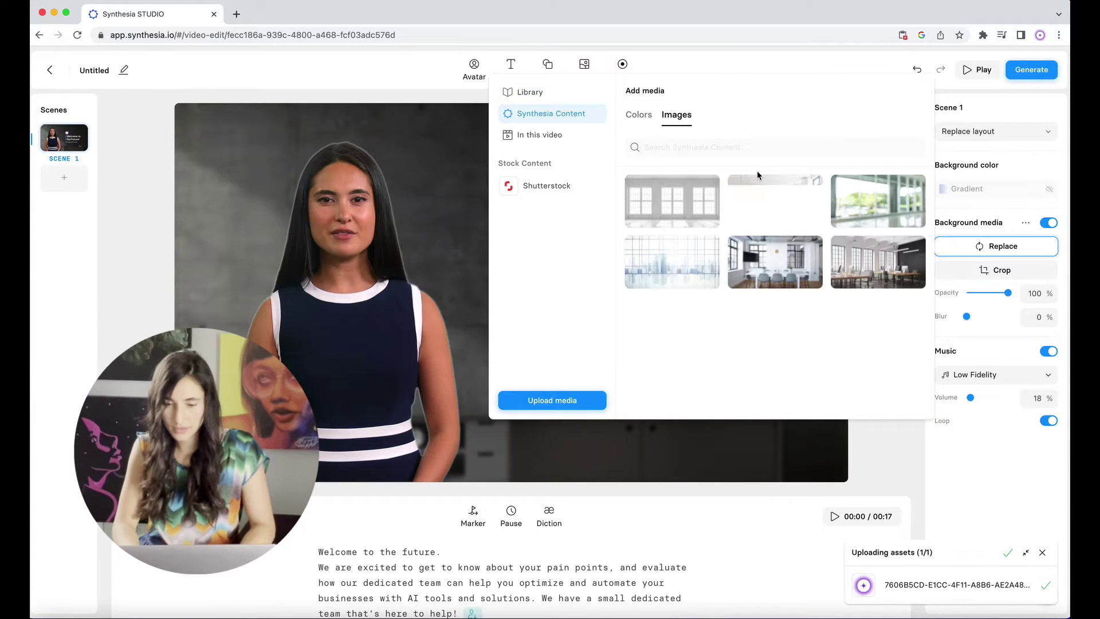
left_click(662, 217)
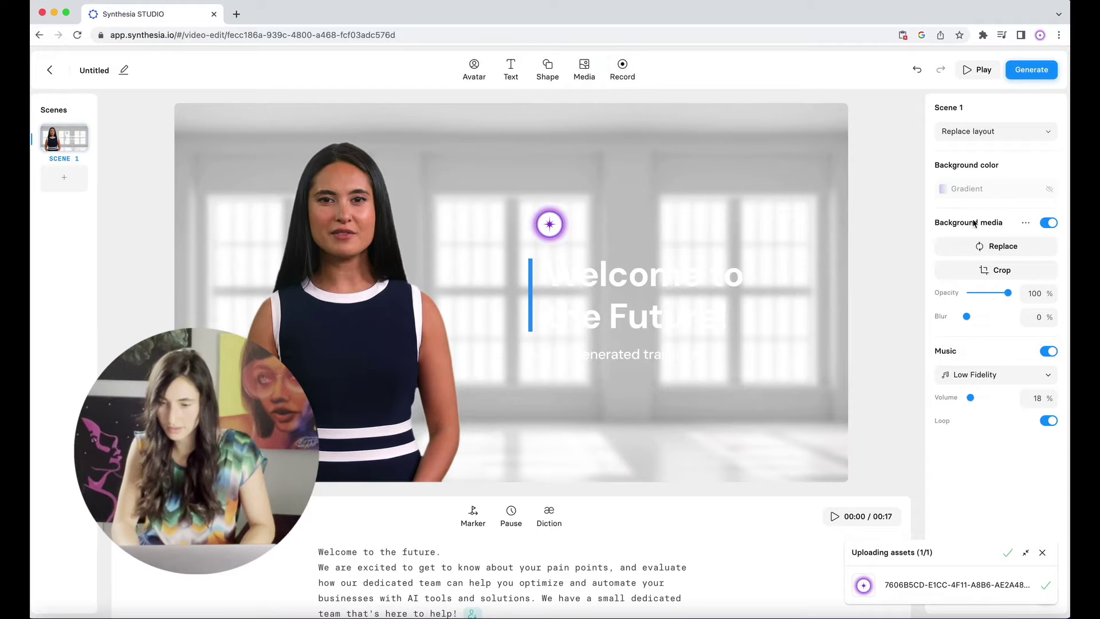
left_click(1000, 246)
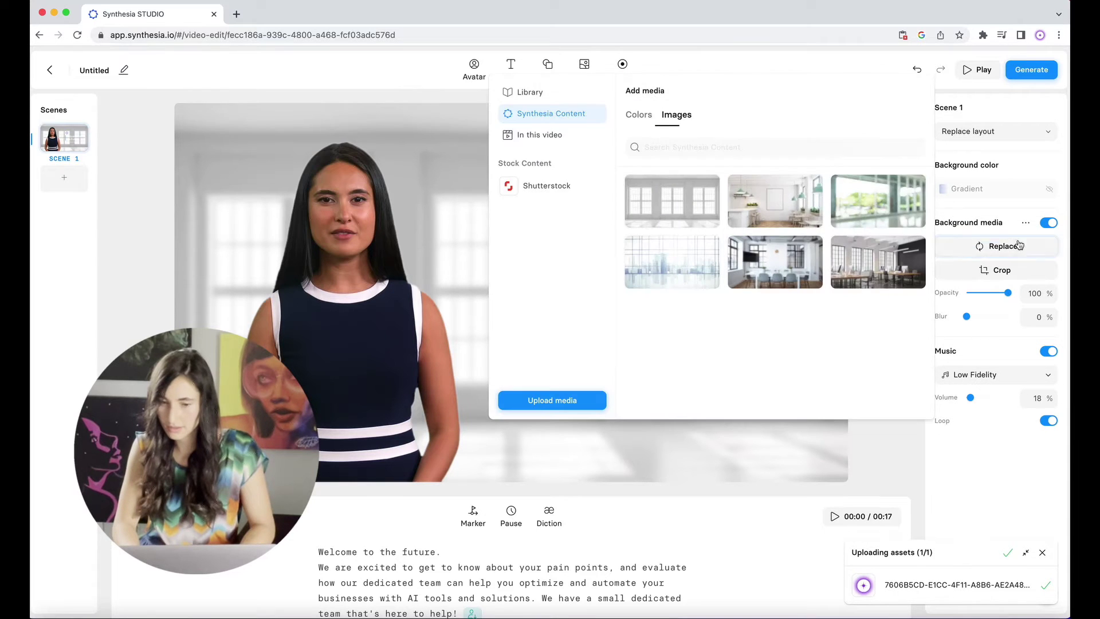
left_click(771, 201)
left_click(1003, 248)
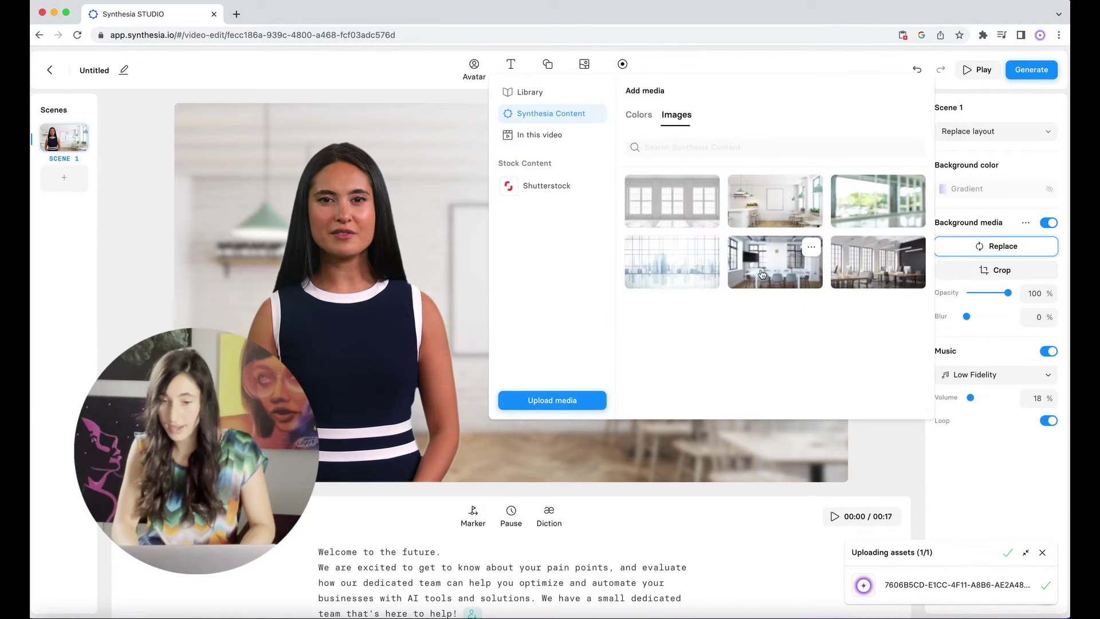
Step: Use the city-windows background and recolour the title and all purple elements light blue #5681FF
left_click(670, 263)
left_click(990, 350)
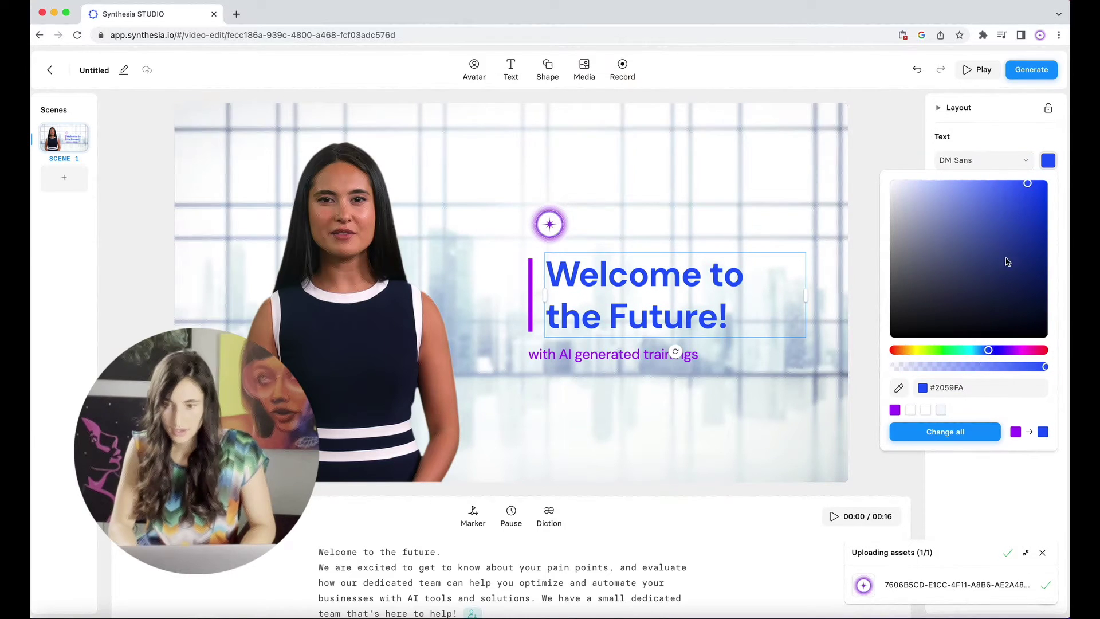
left_click(992, 185)
left_click(979, 435)
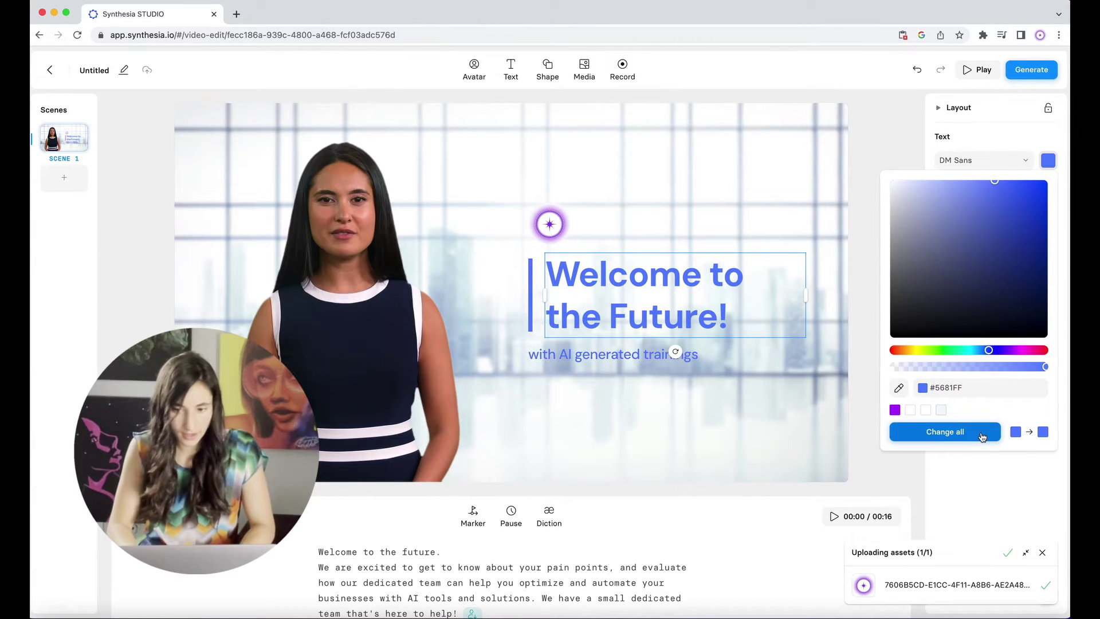
left_click(531, 325)
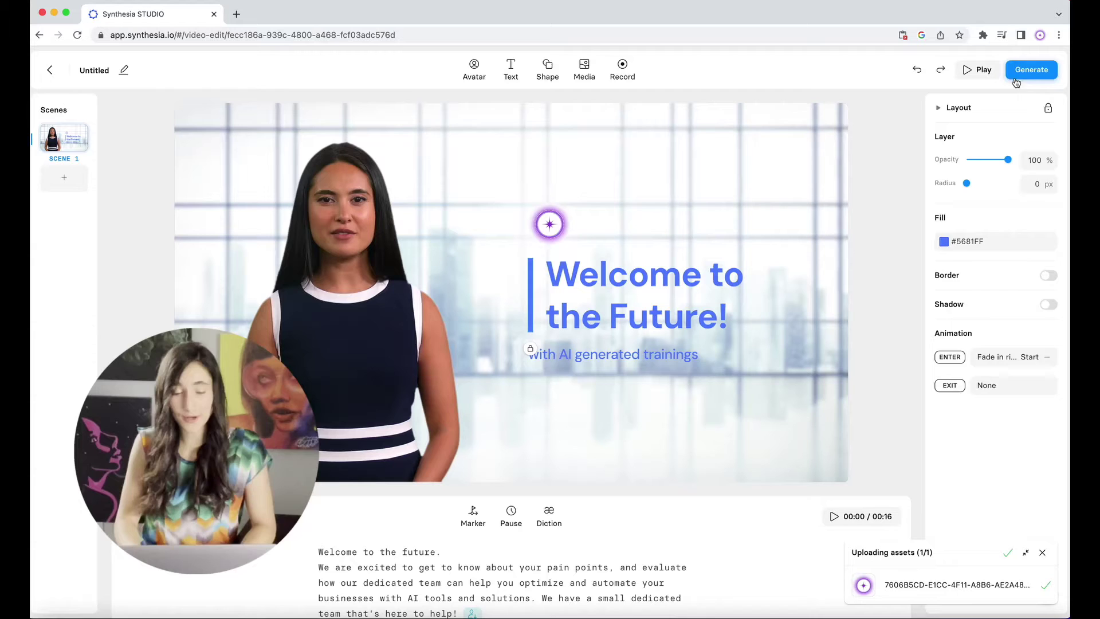
Step: Generate the video titled 'Welcome to the Futute' with description 'Welcome video for clients'
left_click(1031, 69)
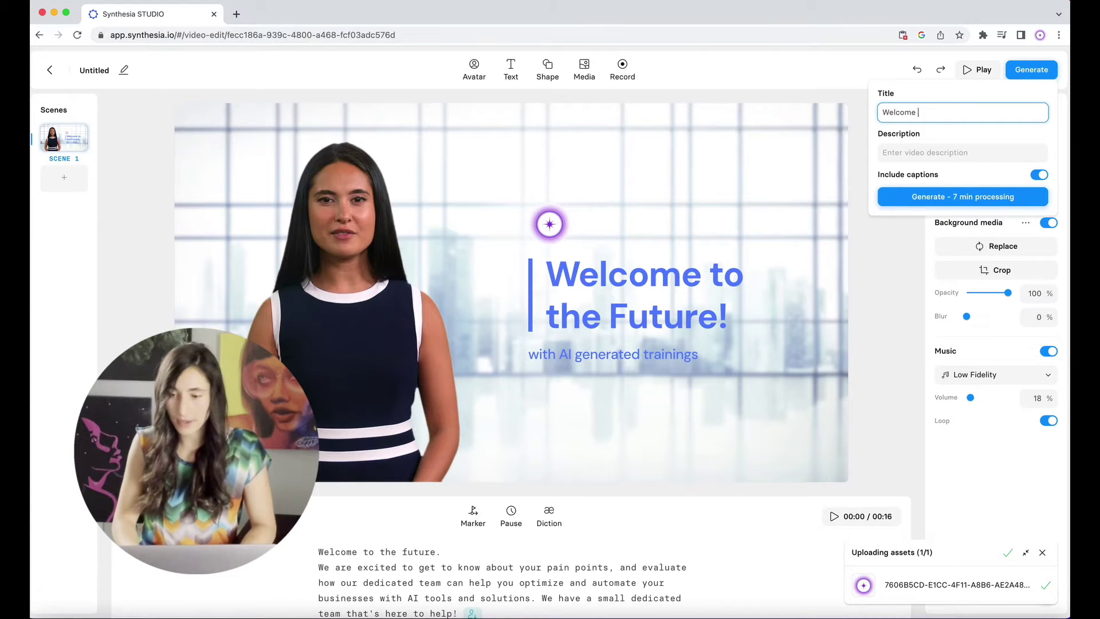
left_click(939, 153)
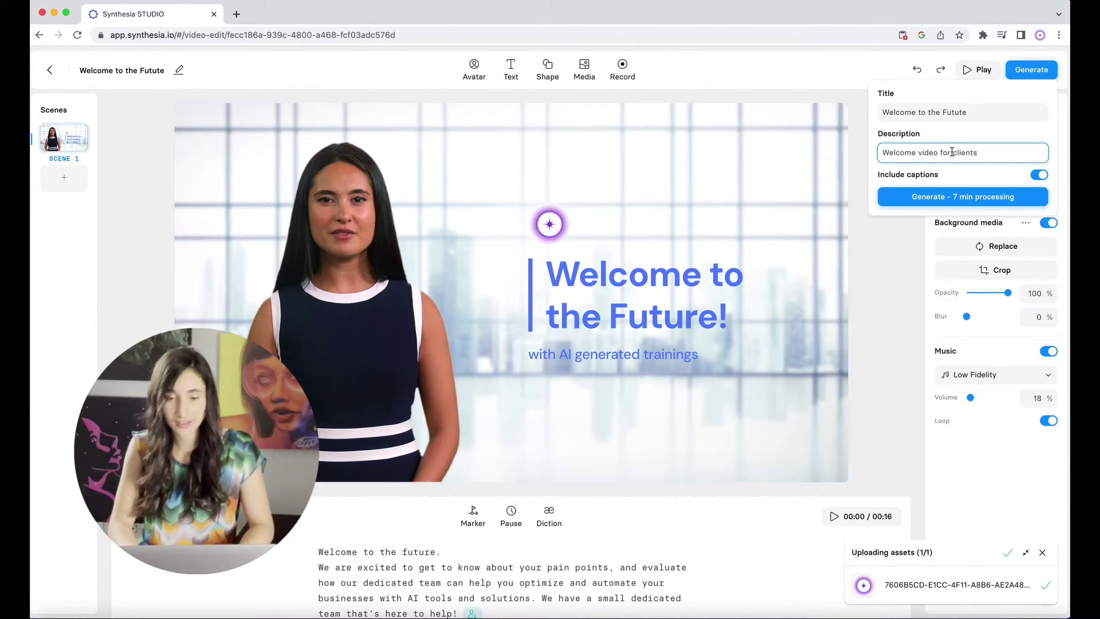
left_click(995, 197)
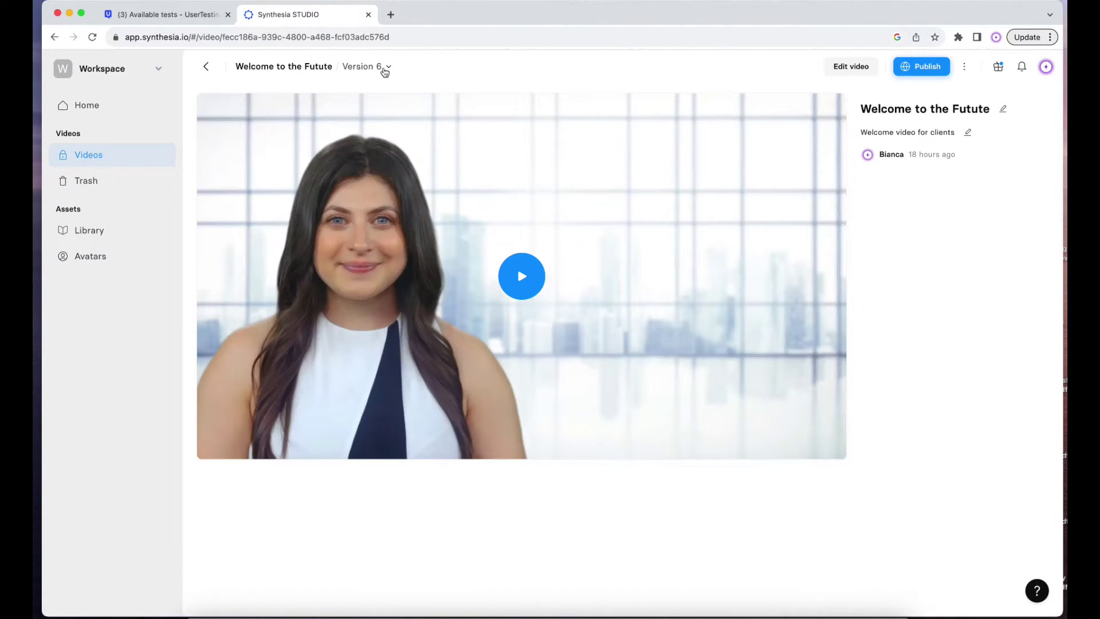
Step: Load Version 1 of 'Welcome to the Futute' and play it
left_click(384, 68)
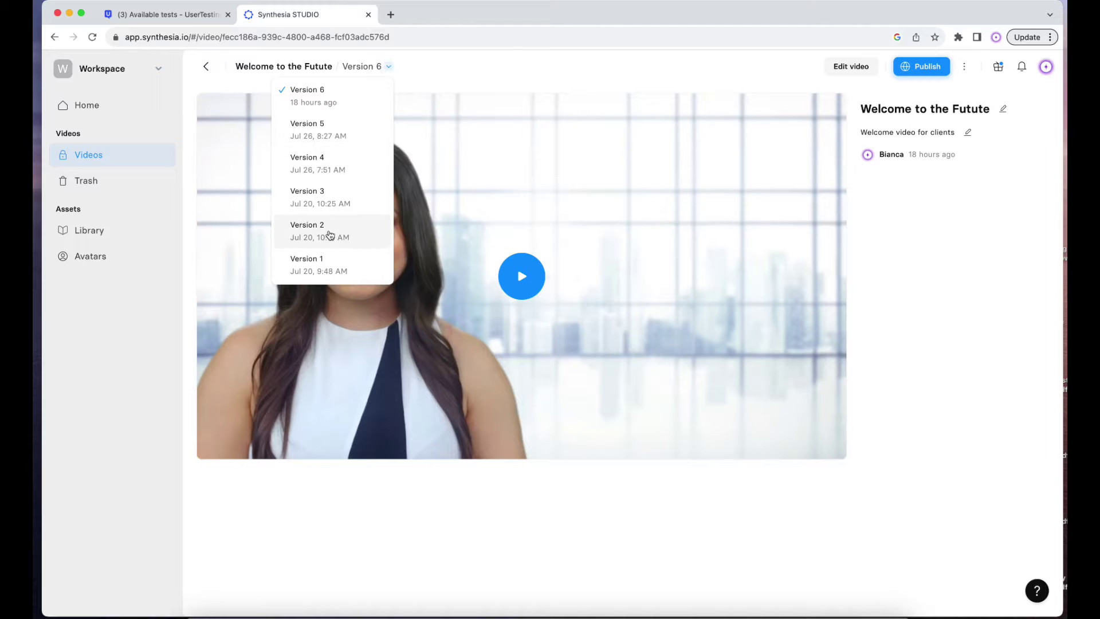
left_click(342, 261)
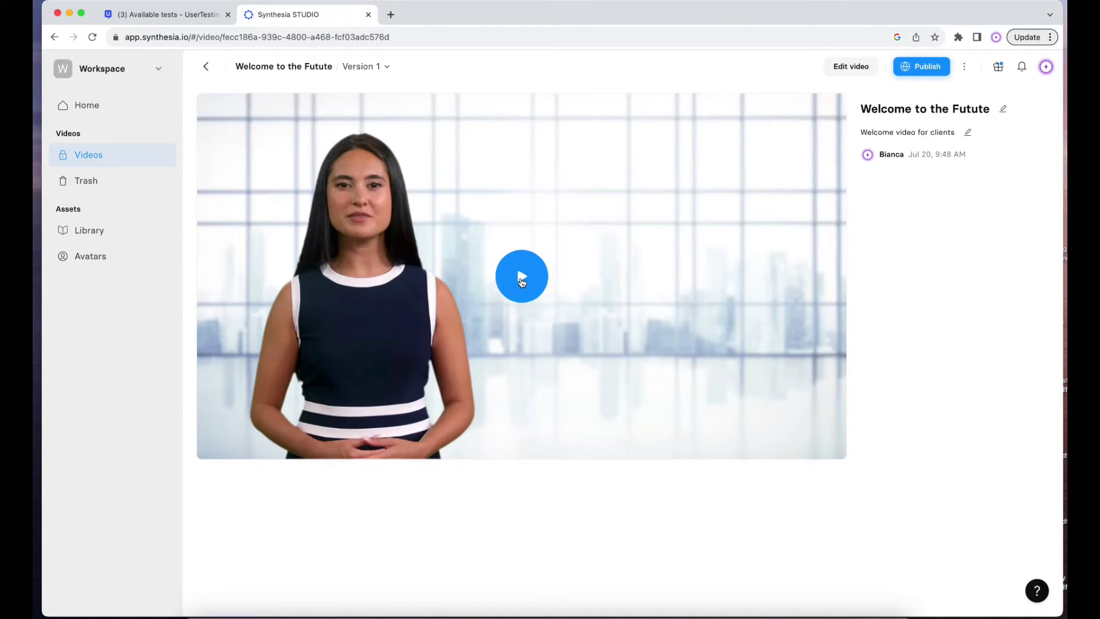
left_click(522, 278)
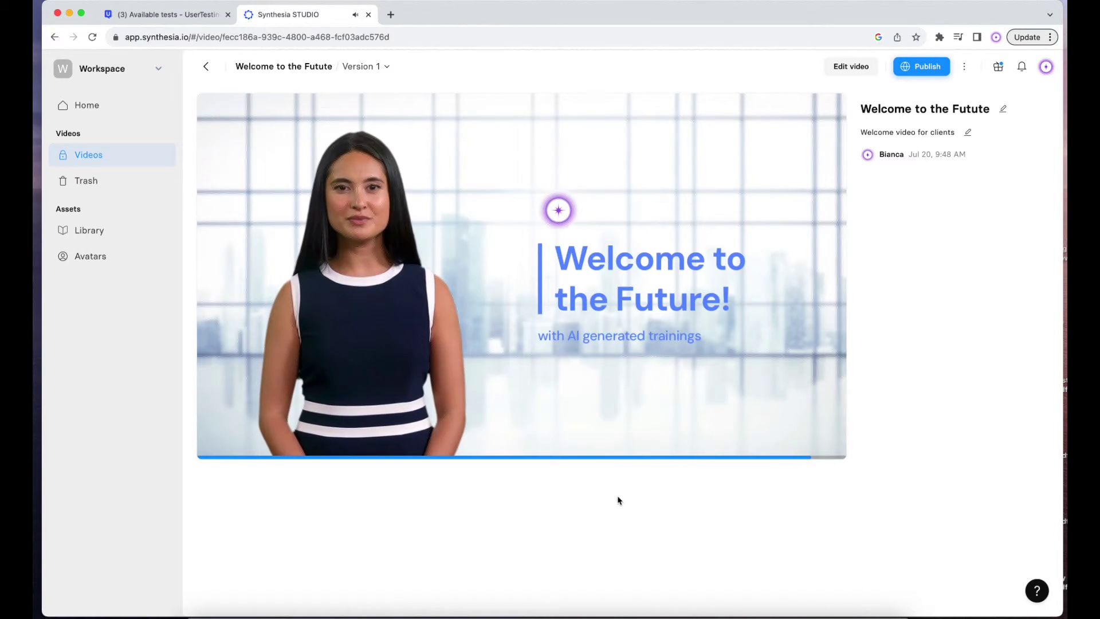
Step: Load Version 2 of the video, with the orange-sweater avatar, and play it
mouse_move(463, 205)
left_click(381, 66)
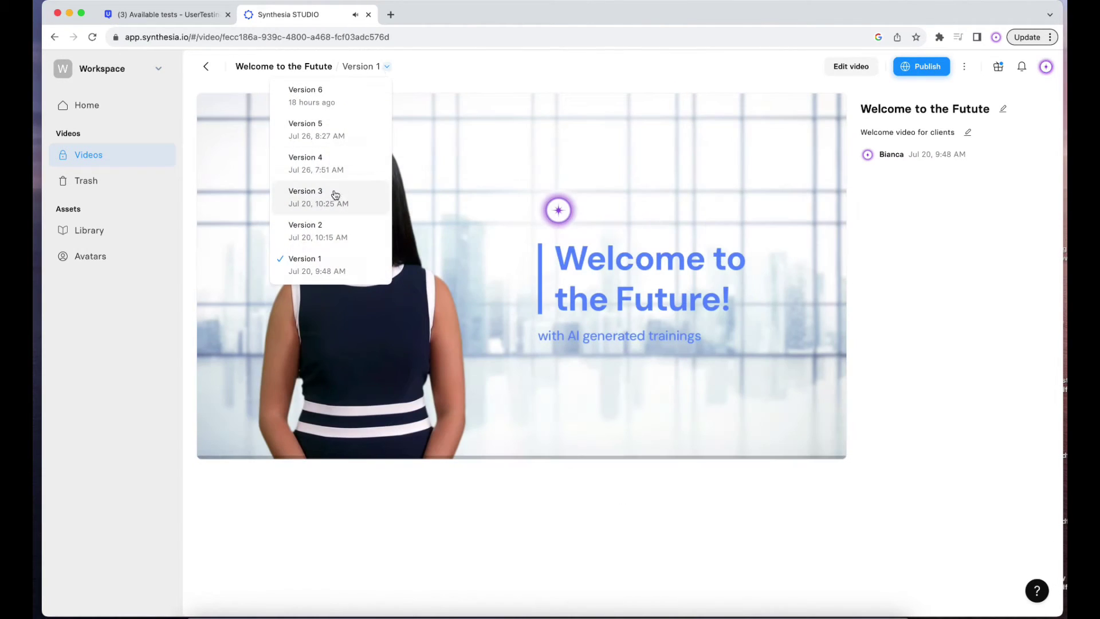
left_click(337, 228)
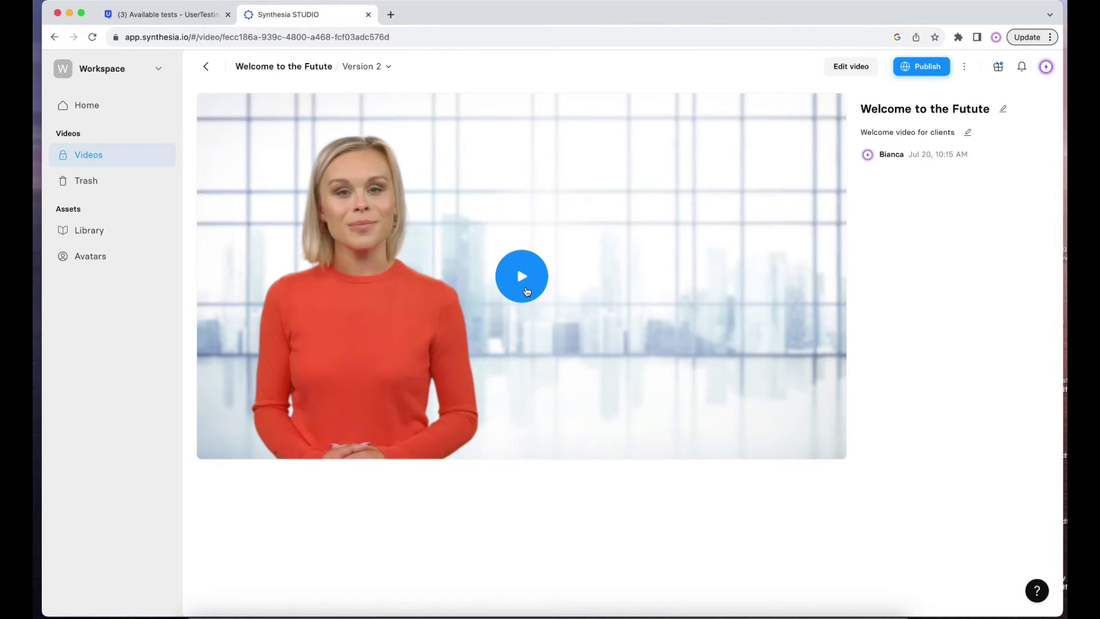
left_click(526, 290)
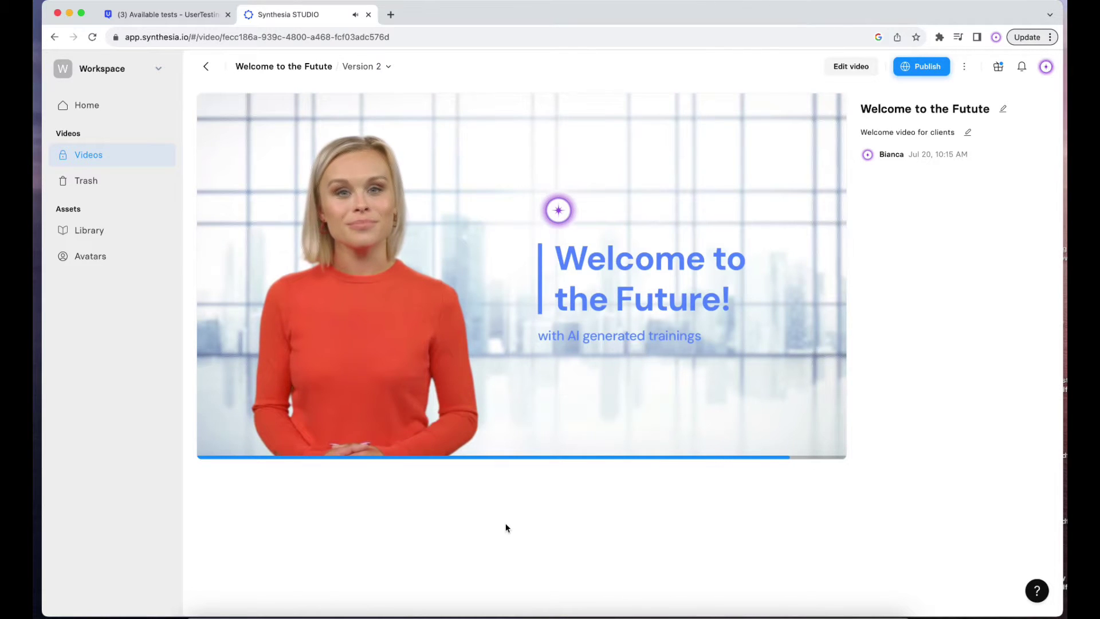
Step: Load Version 3 of 'Welcome to the Futute' and play it
mouse_move(409, 128)
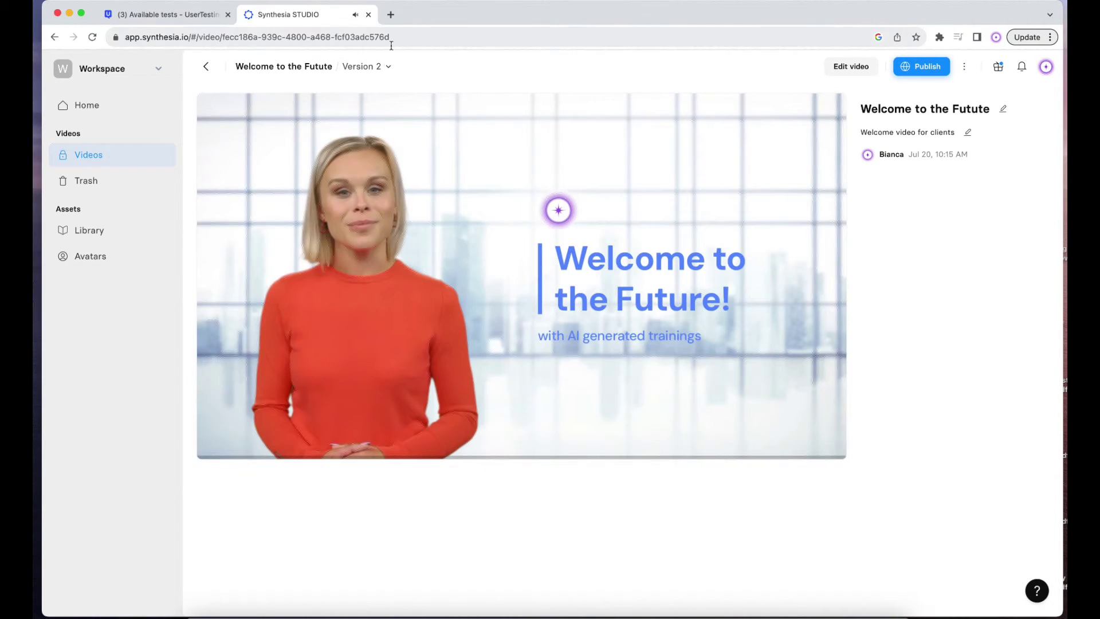
left_click(379, 67)
left_click(348, 198)
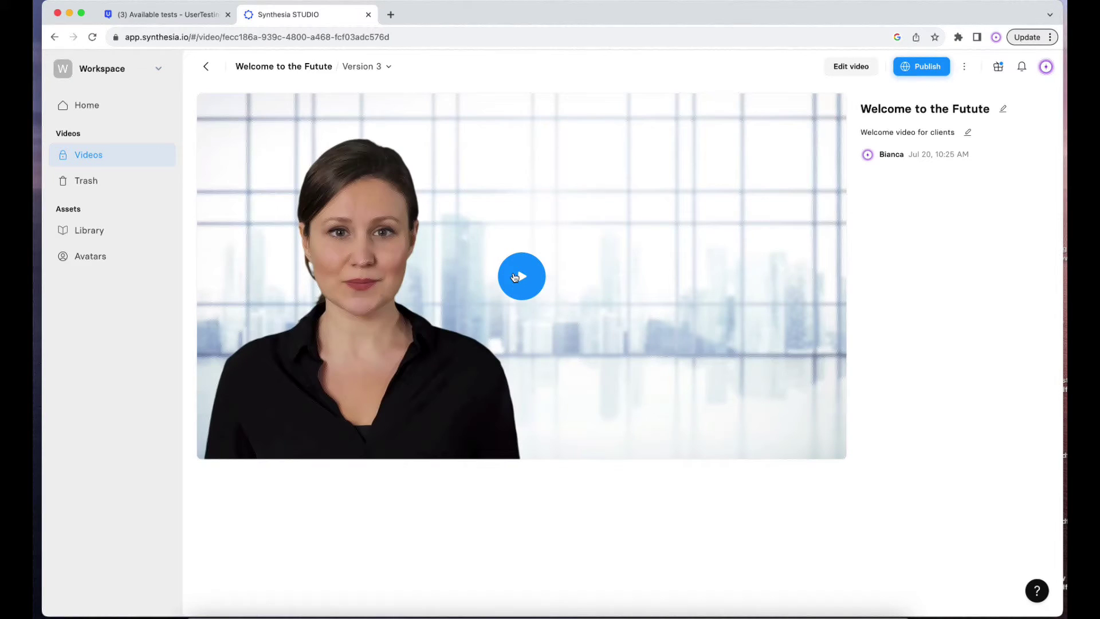
left_click(519, 277)
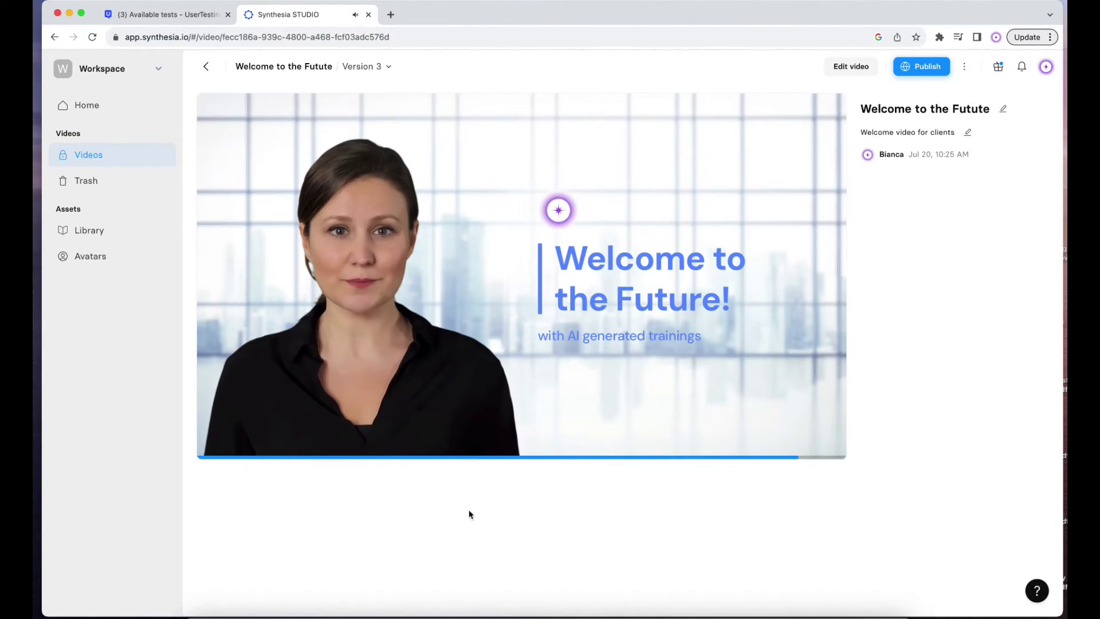
Step: Play Version 4 of the video, then load Version 5 with the grey-sweater presenter
left_click(377, 68)
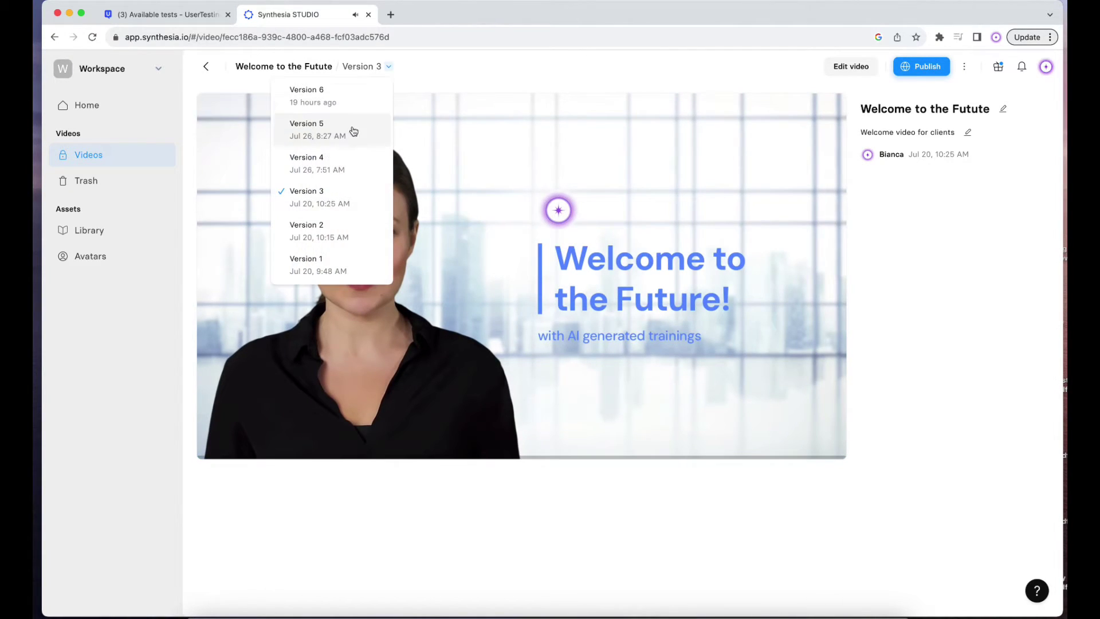
left_click(344, 158)
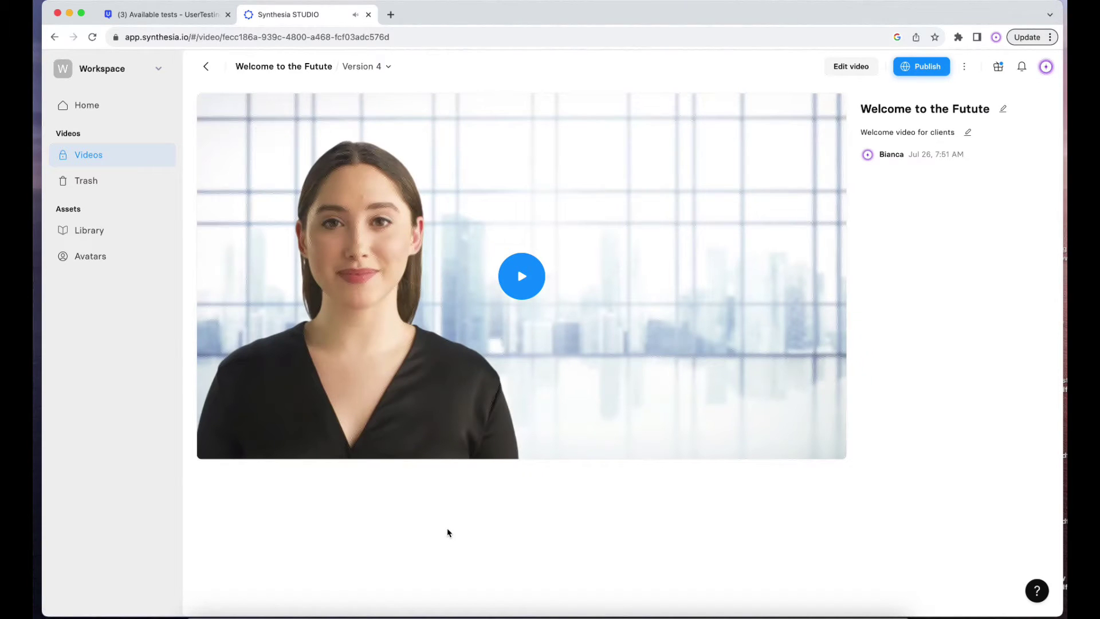
left_click(519, 279)
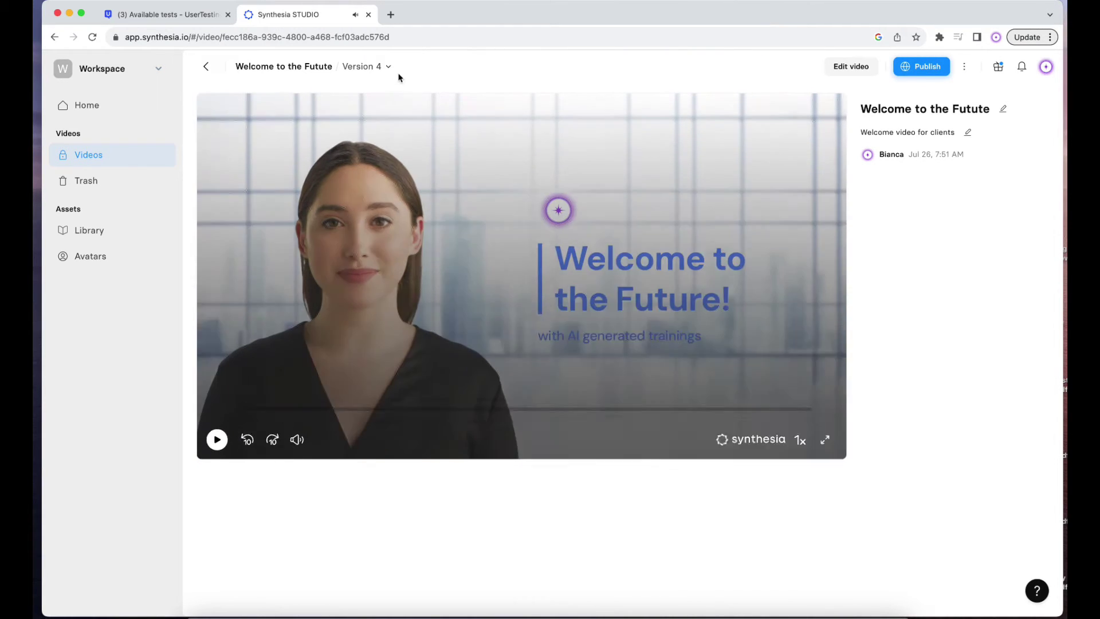
left_click(388, 66)
left_click(365, 115)
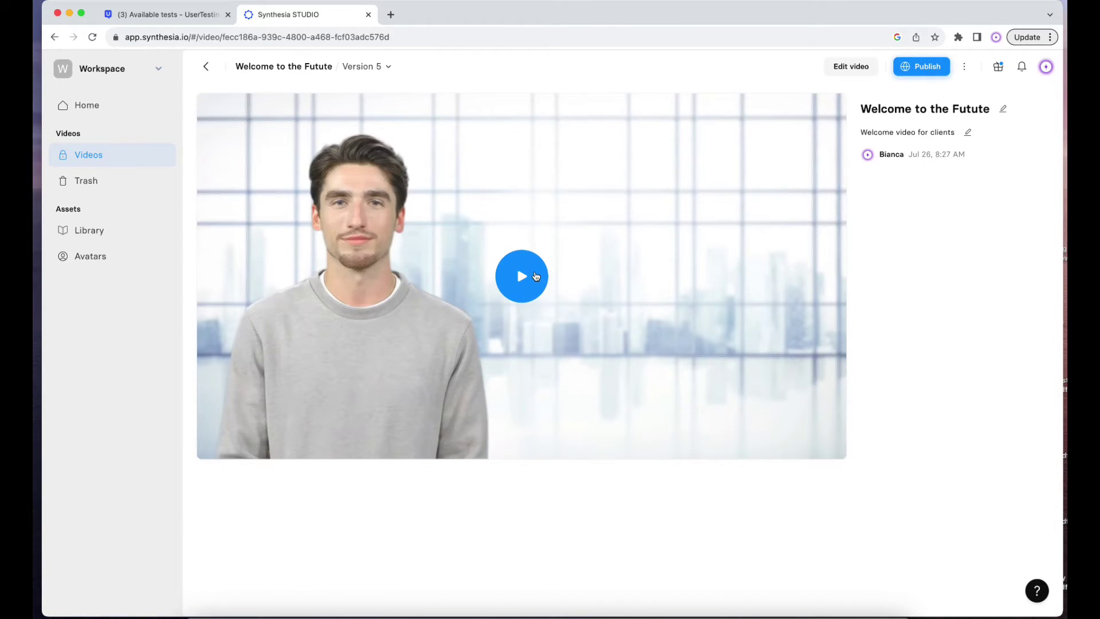
Step: Play Version 5 through, then bring up the version list for Version 6
left_click(530, 283)
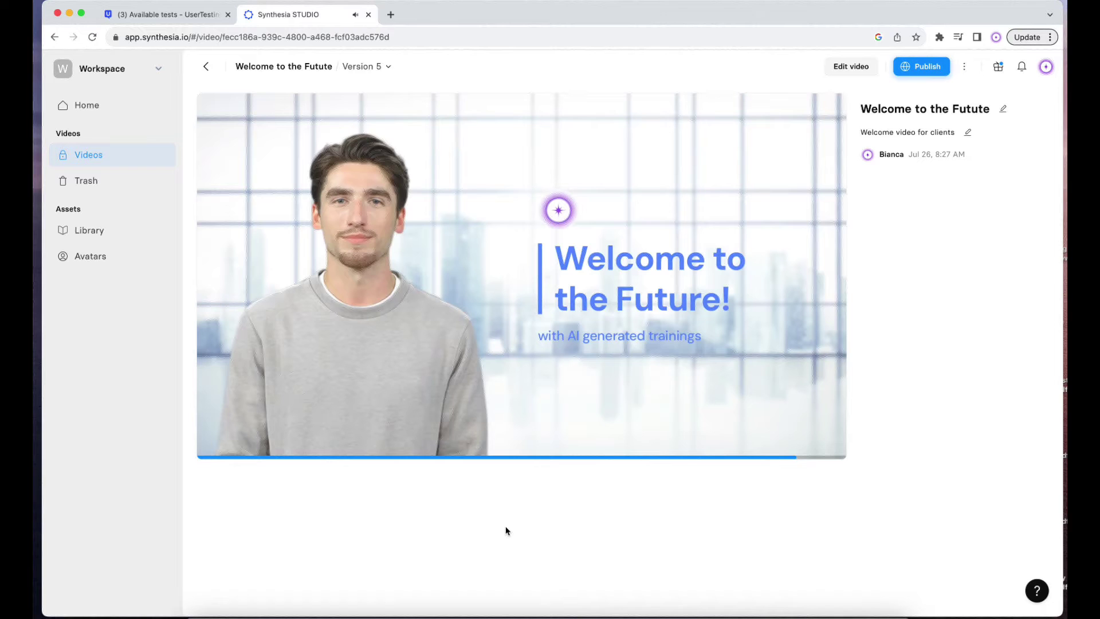
left_click(368, 67)
Step: Load Version 6, with the long-haired female presenter, and play it
left_click(356, 93)
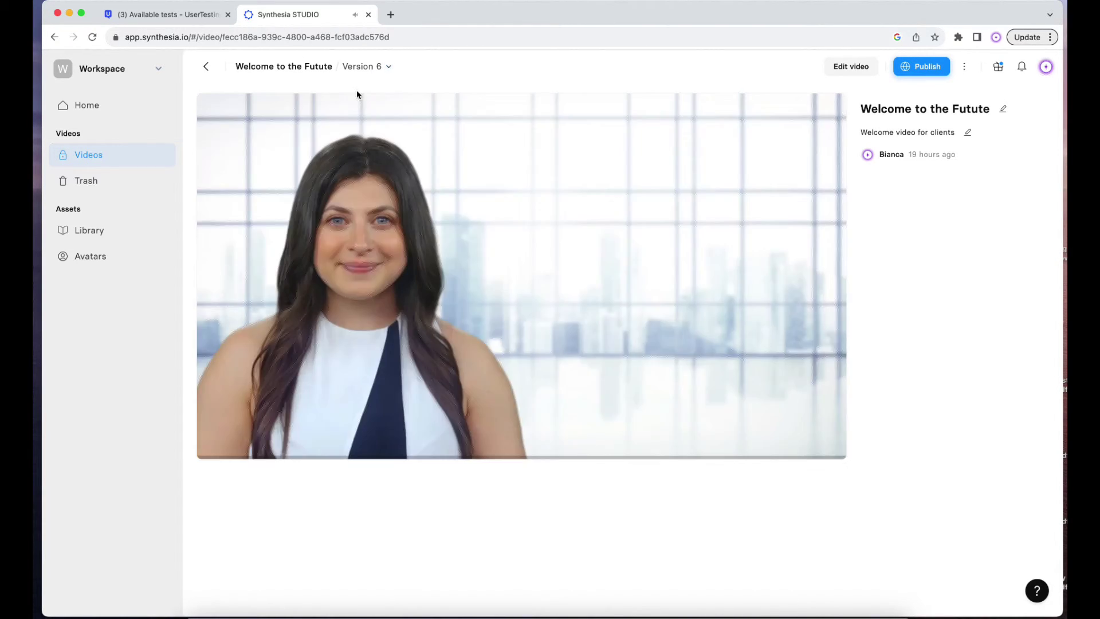
mouse_move(443, 404)
left_click(225, 432)
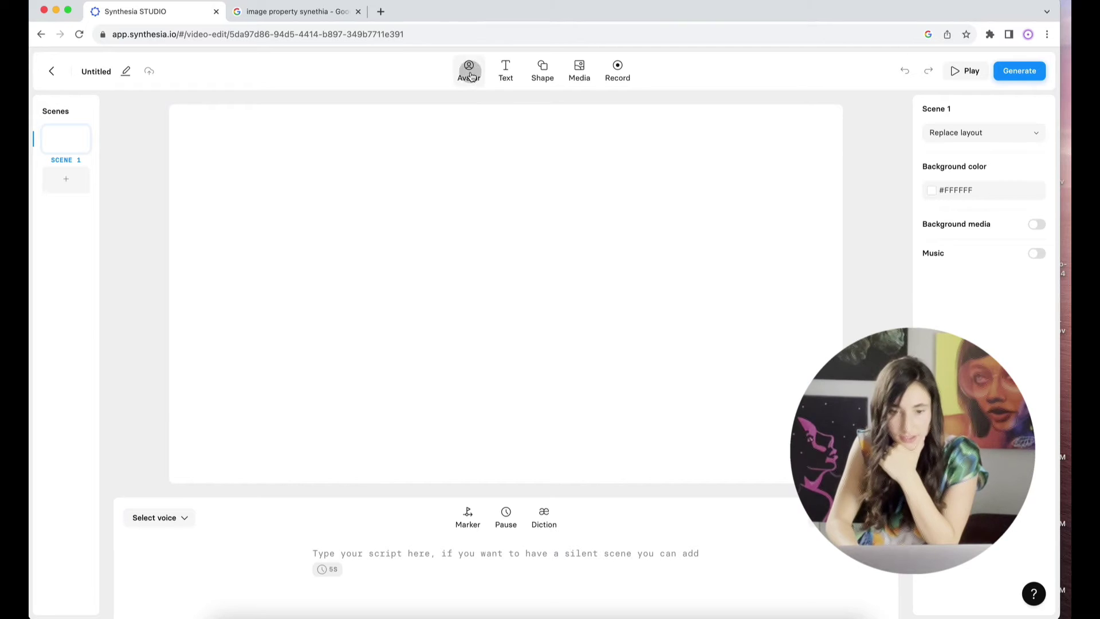
Step: From the Avatar panel's 'Need your own avatar' box, open the Synthesia Custom Avatars article
left_click(470, 72)
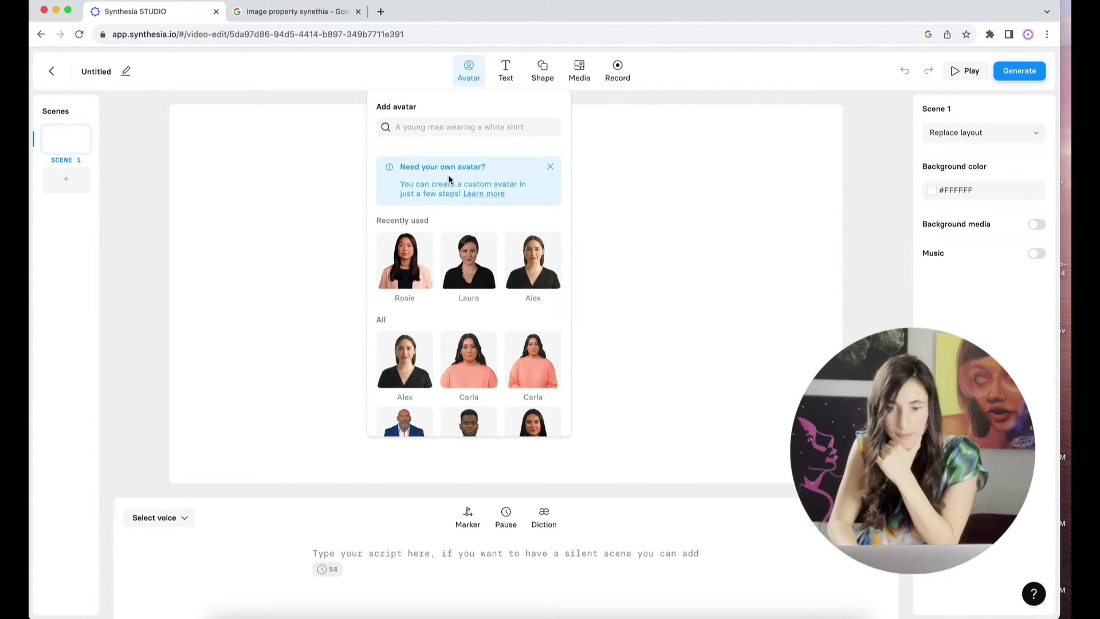
left_click(486, 195)
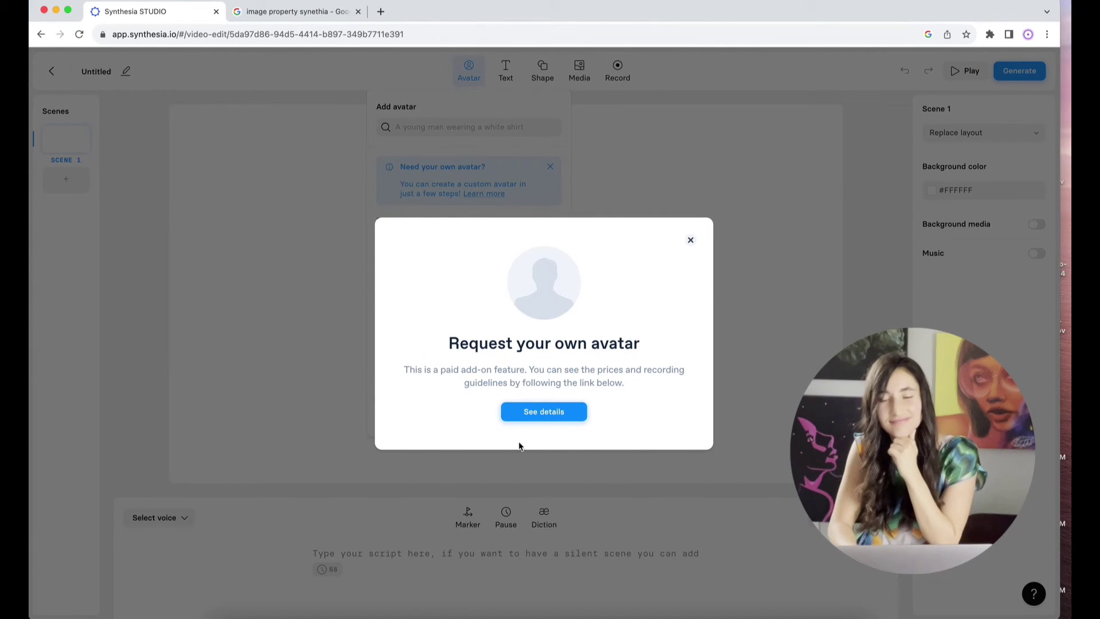
left_click(542, 413)
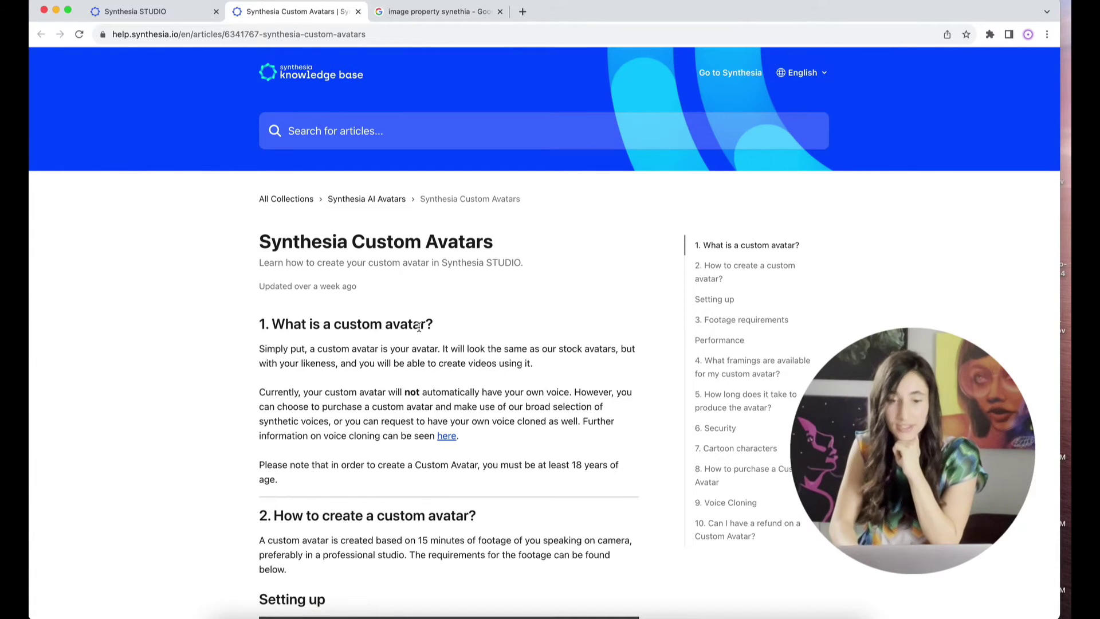
Step: Scroll through the Custom Avatars article to sections 7–10 on purchasing, voice cloning and refunds
scroll(419, 328, "down", 1)
scroll(419, 327, "down", 5)
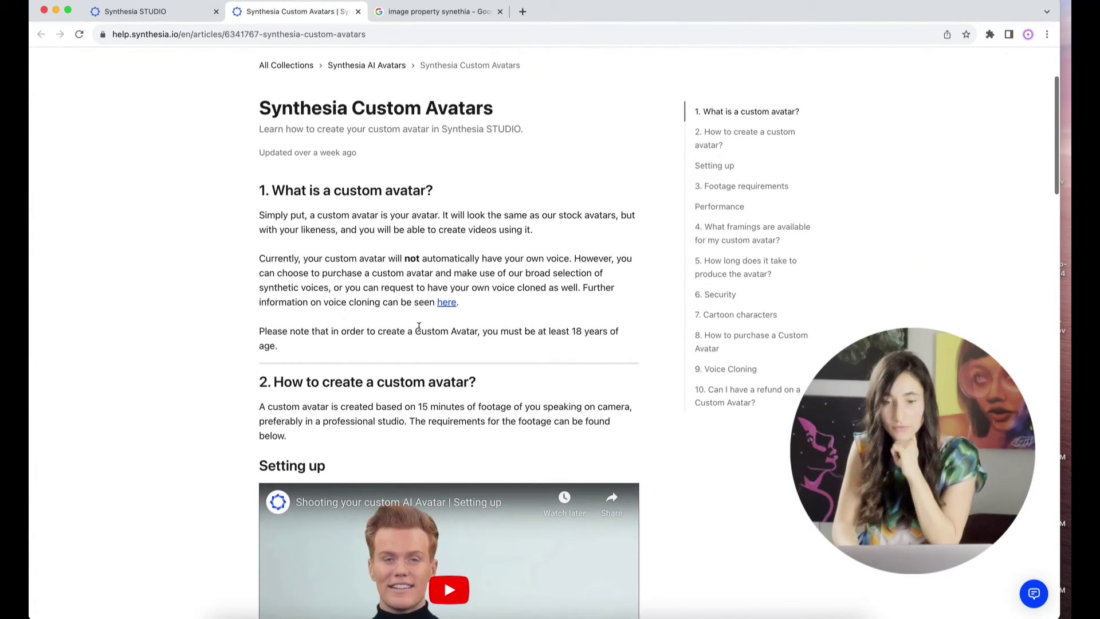
scroll(419, 327, "down", 3)
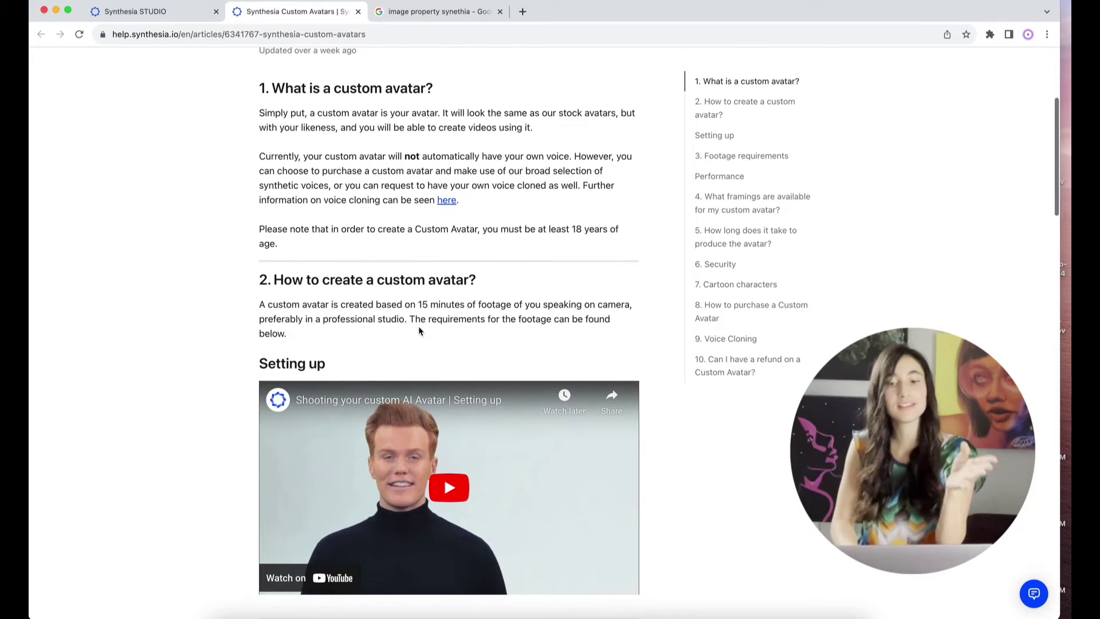
scroll(419, 331, "down", 1)
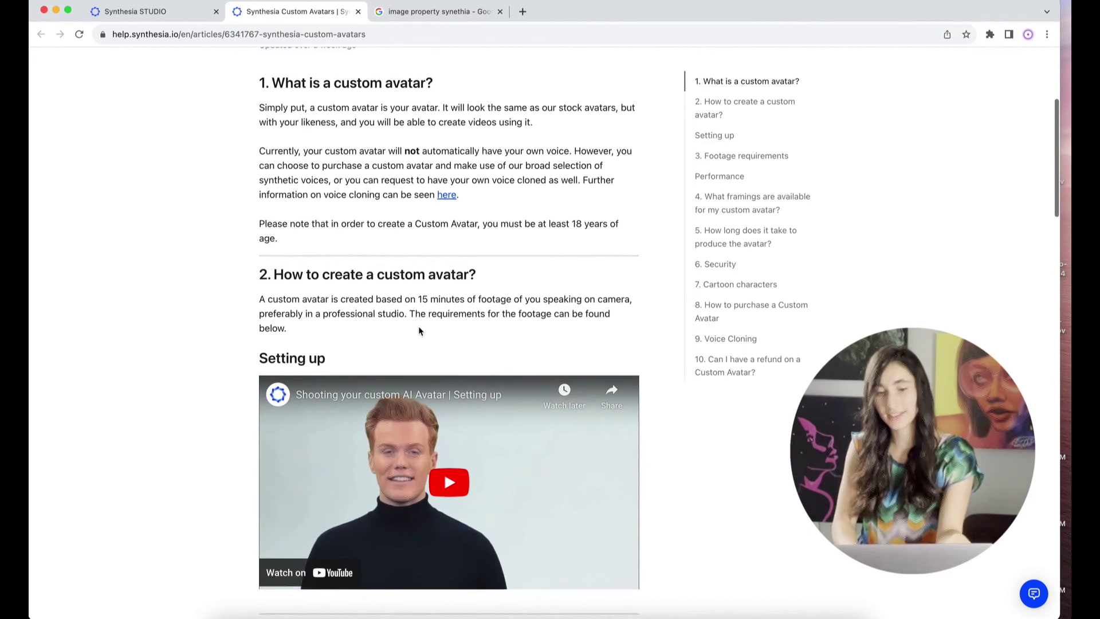
scroll(419, 331, "down", 2)
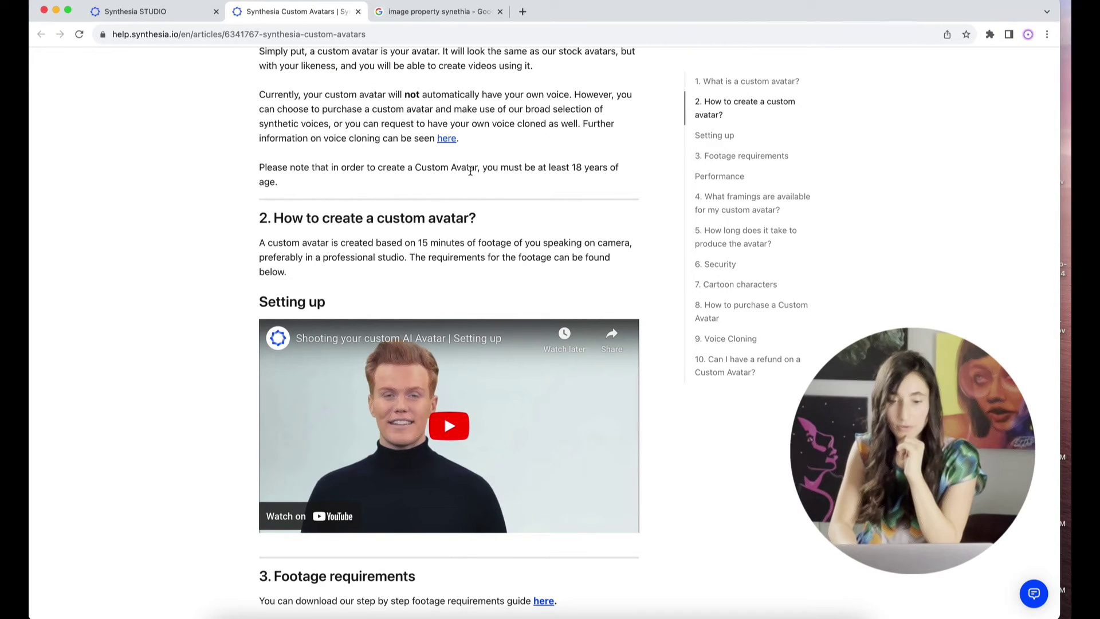
scroll(470, 190, "down", 1)
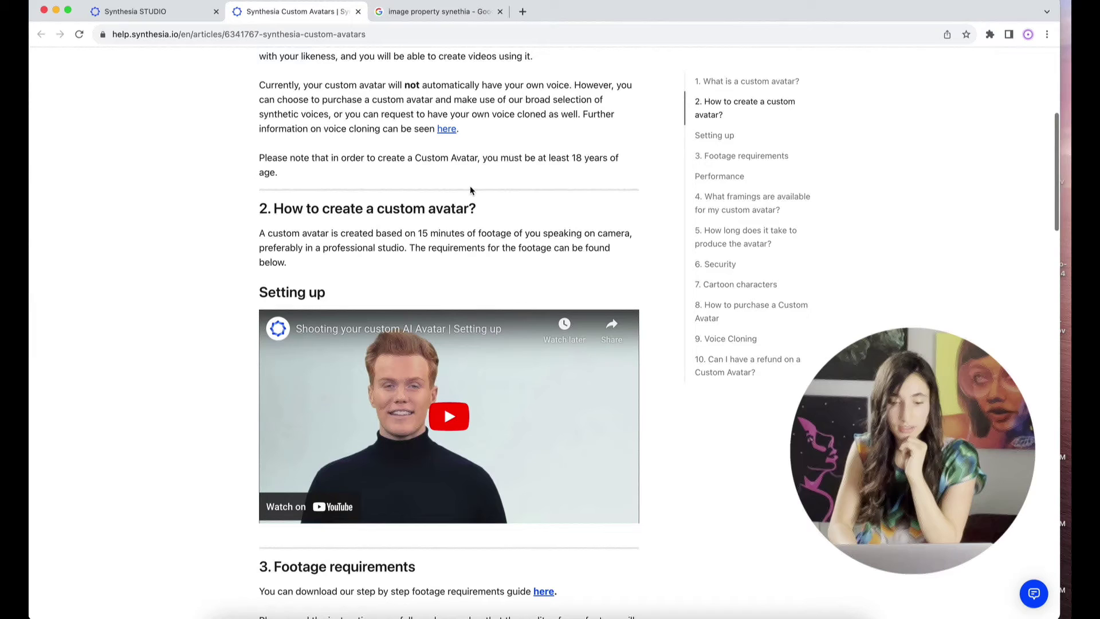
scroll(470, 190, "down", 3)
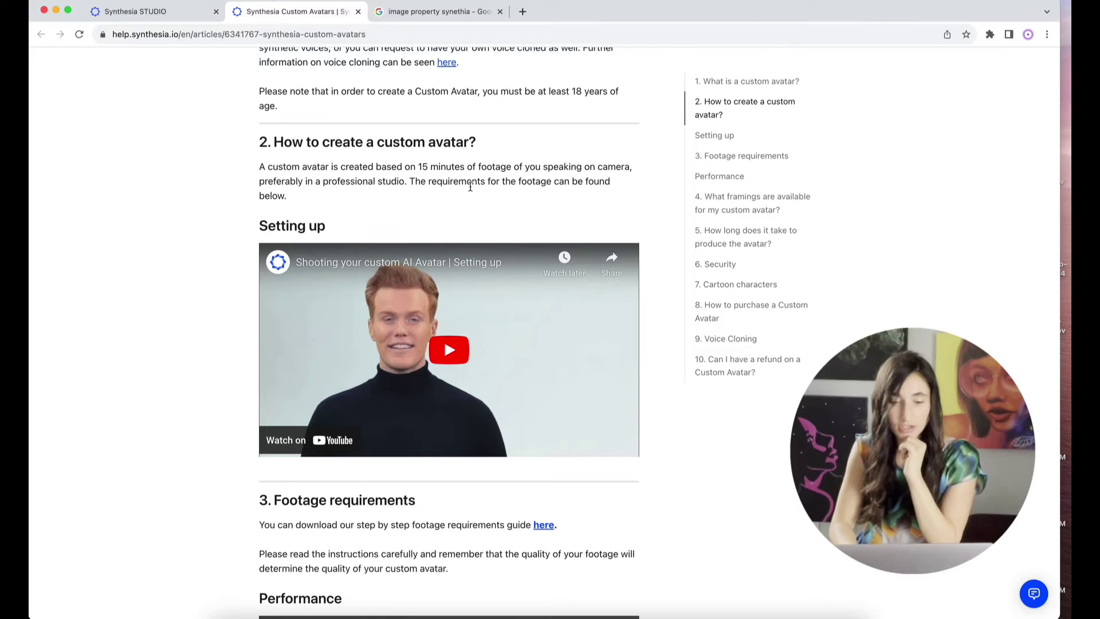
scroll(470, 187, "down", 2)
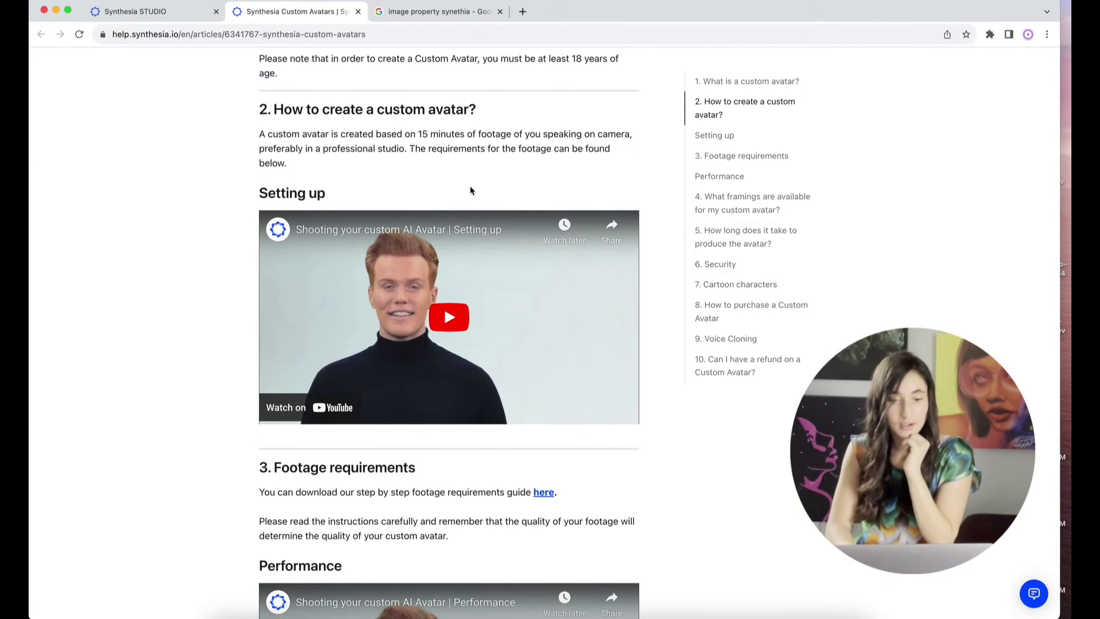
scroll(470, 188, "down", 3)
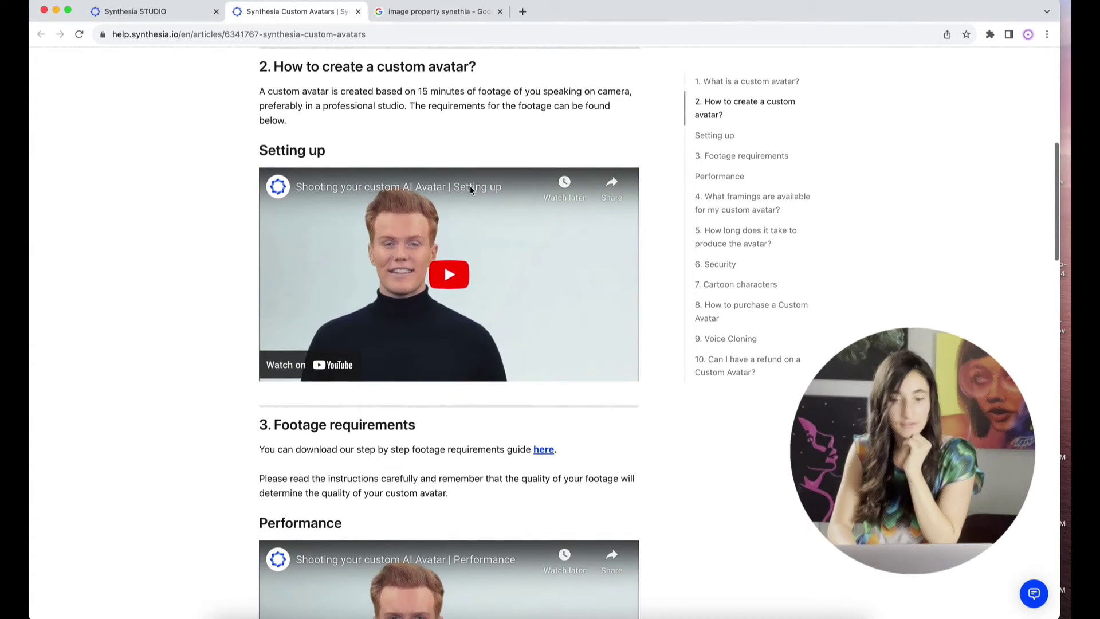
scroll(470, 190, "down", 4)
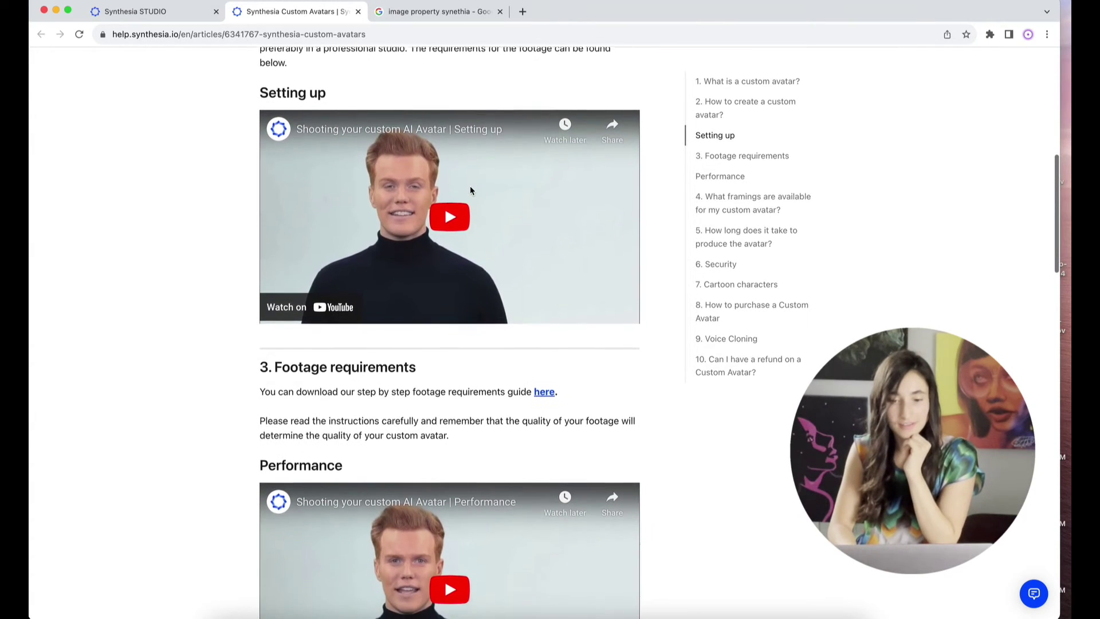
scroll(470, 186, "down", 3)
scroll(403, 357, "down", 2)
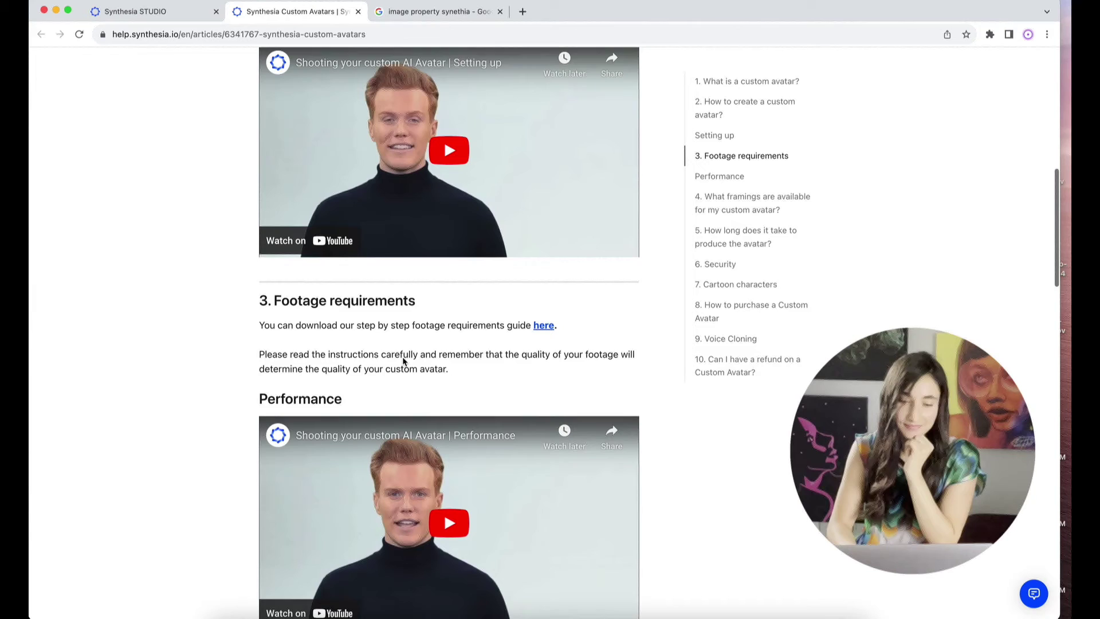
scroll(403, 360, "down", 5)
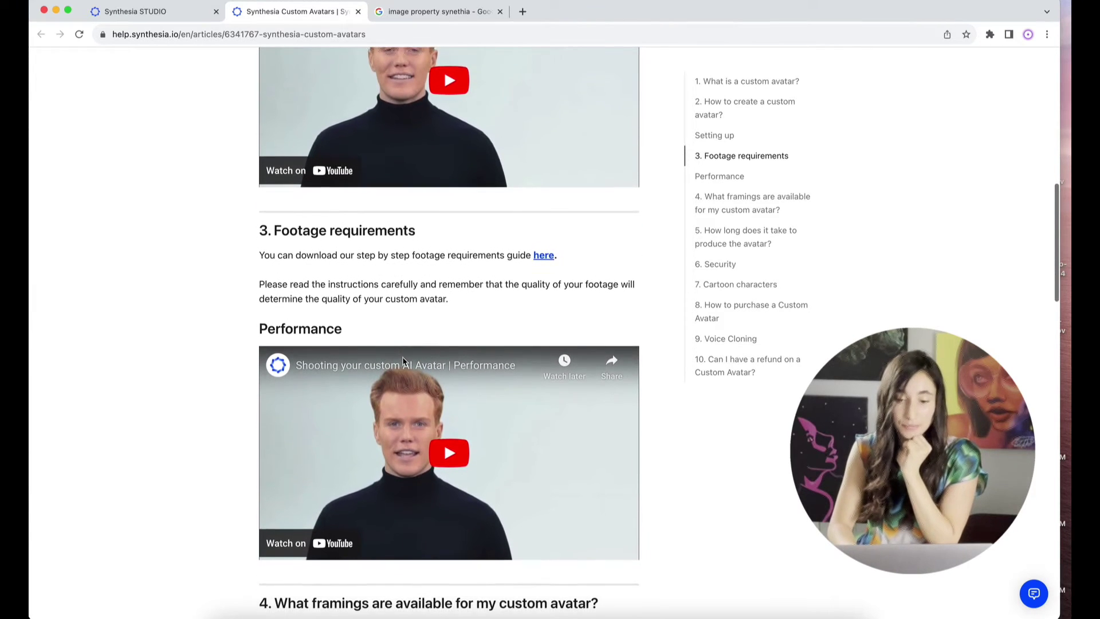
scroll(403, 360, "down", 6)
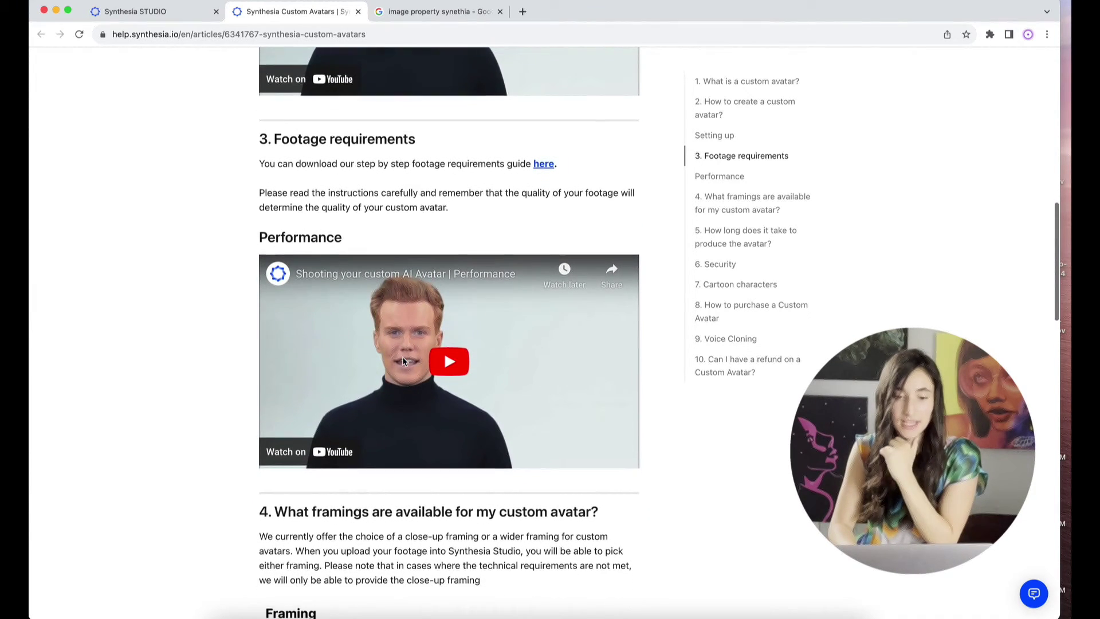
scroll(403, 360, "down", 7)
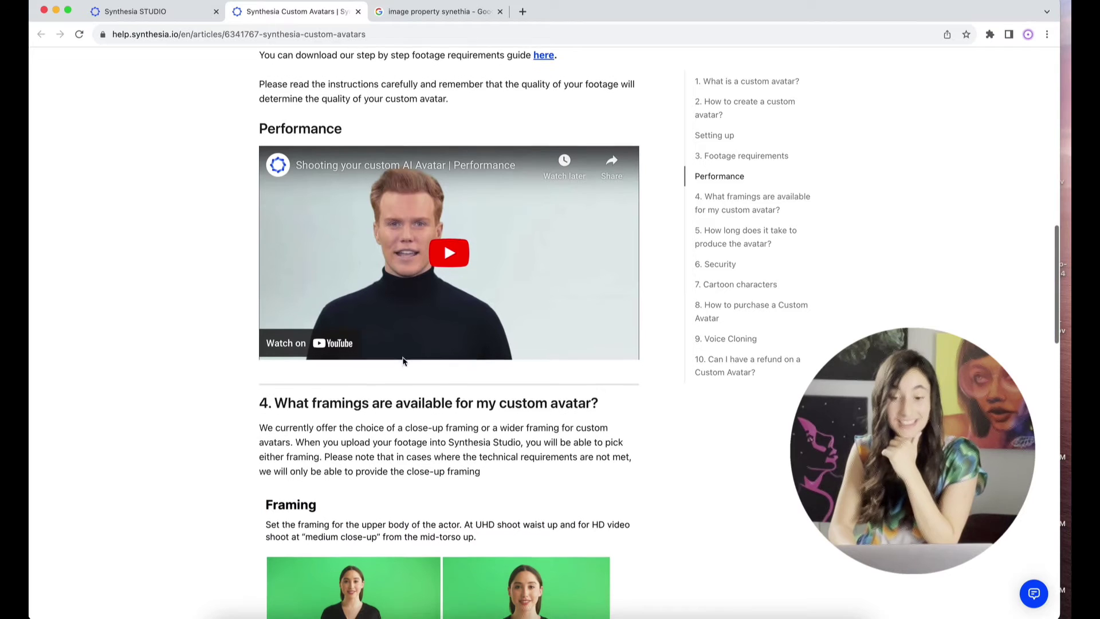
scroll(403, 360, "down", 5)
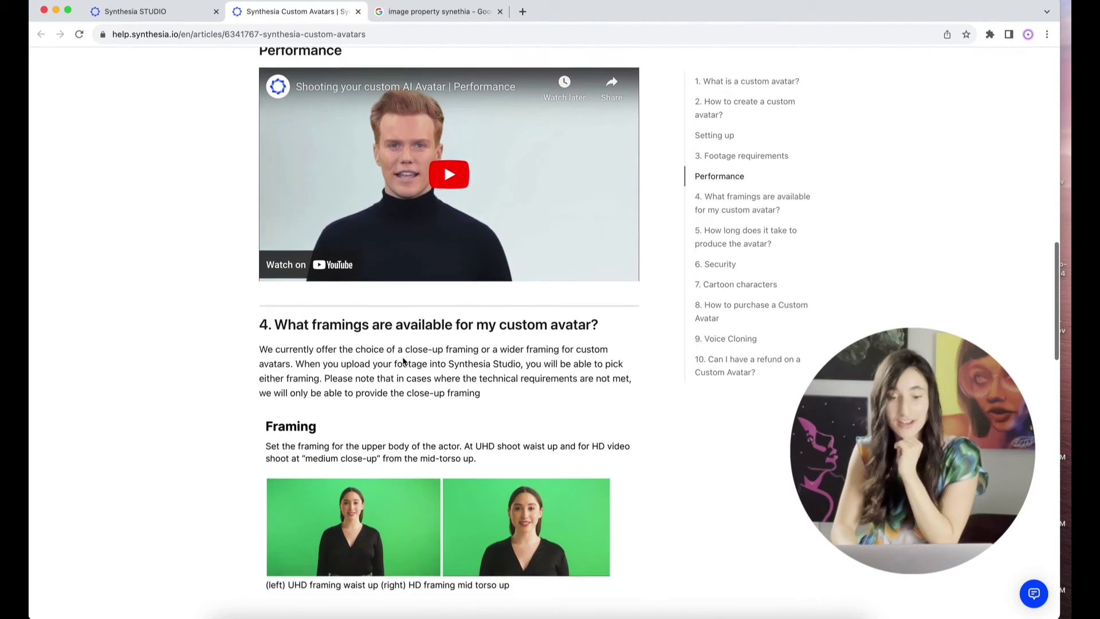
scroll(403, 360, "up", 2)
scroll(403, 360, "down", 4)
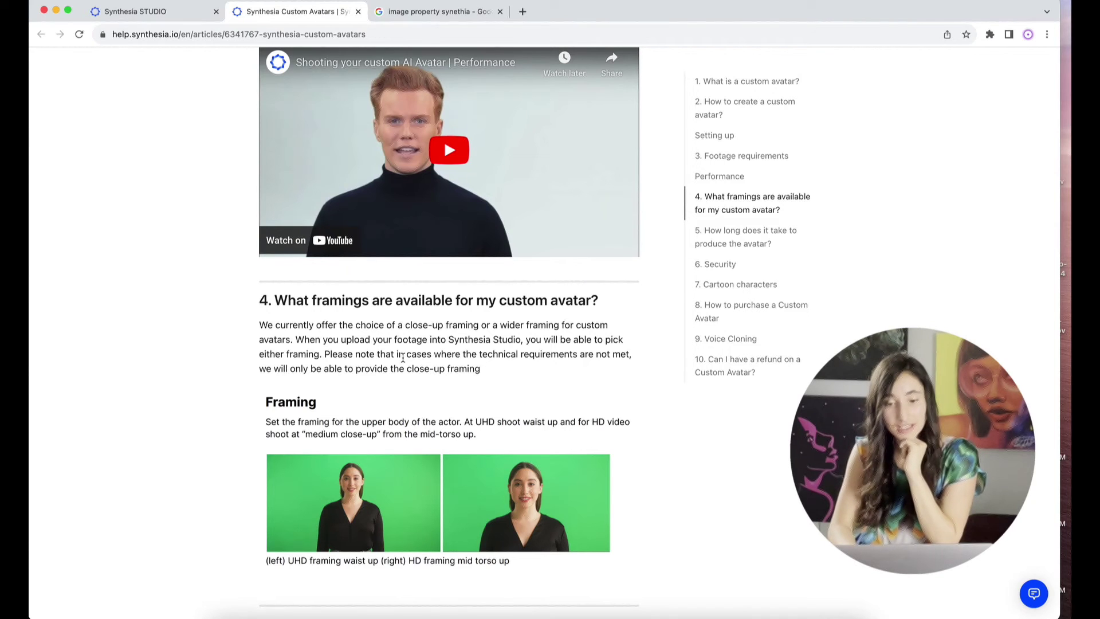
scroll(403, 357, "down", 5)
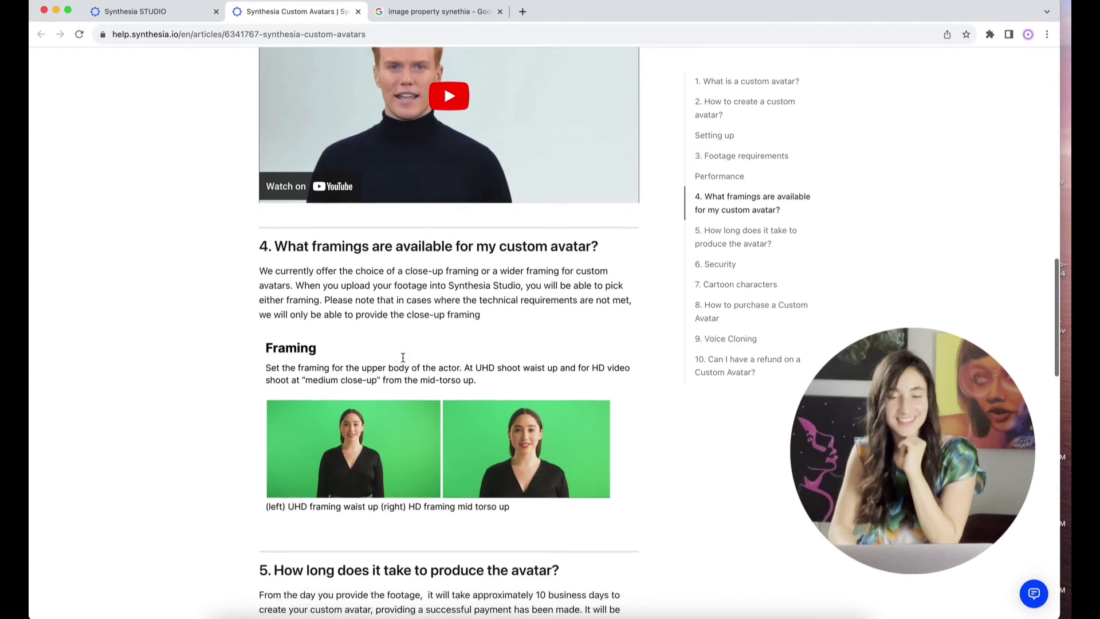
scroll(404, 362, "down", 5)
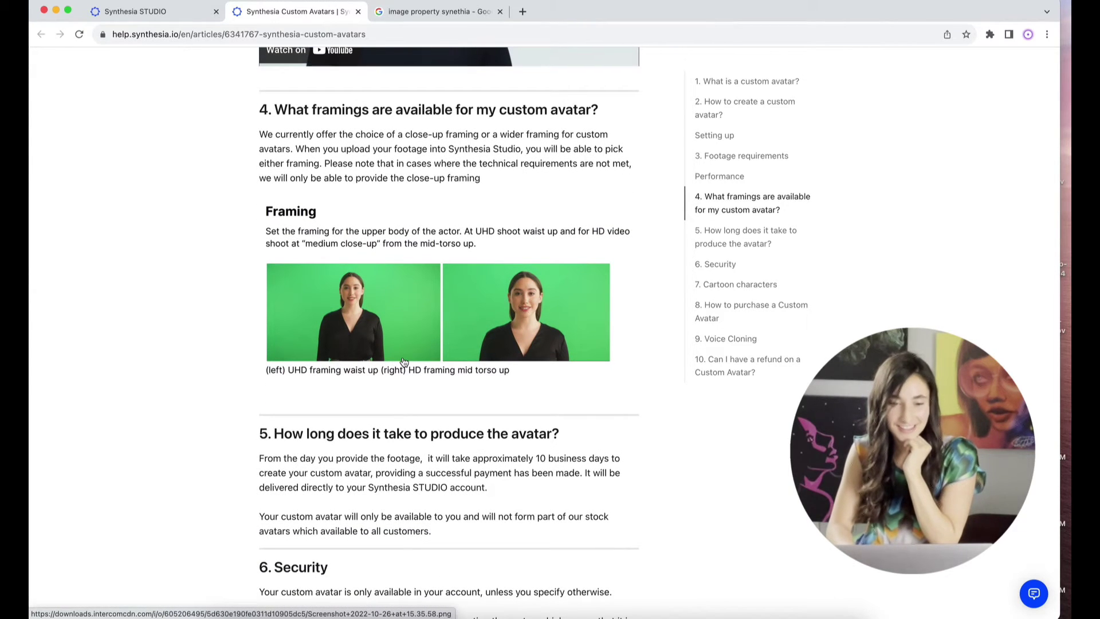
scroll(404, 362, "down", 2)
scroll(404, 361, "down", 4)
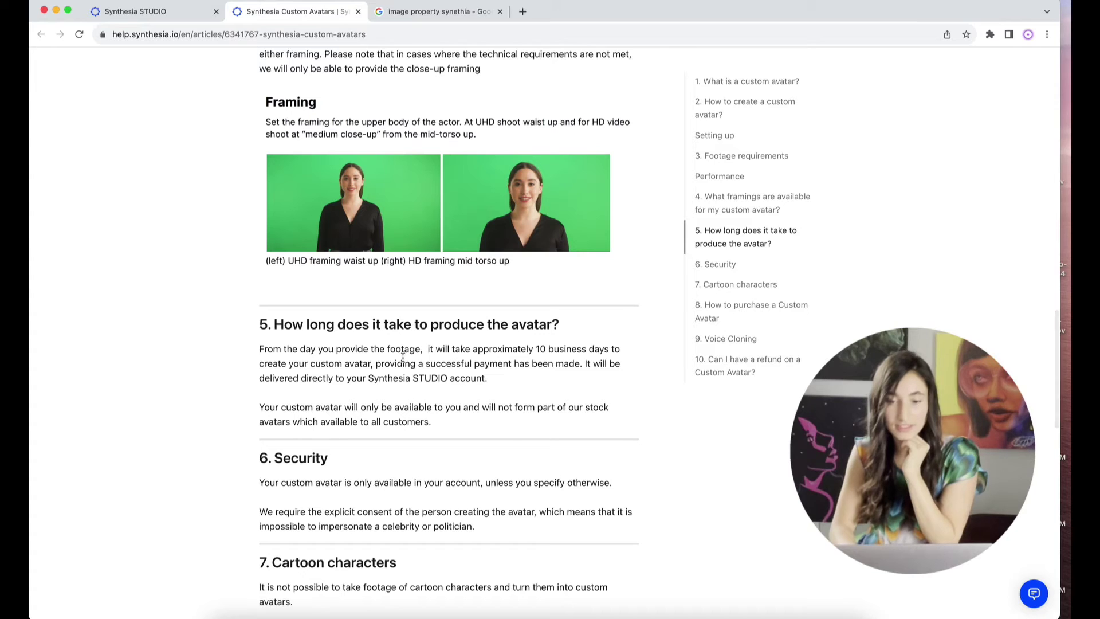
scroll(403, 357, "down", 6)
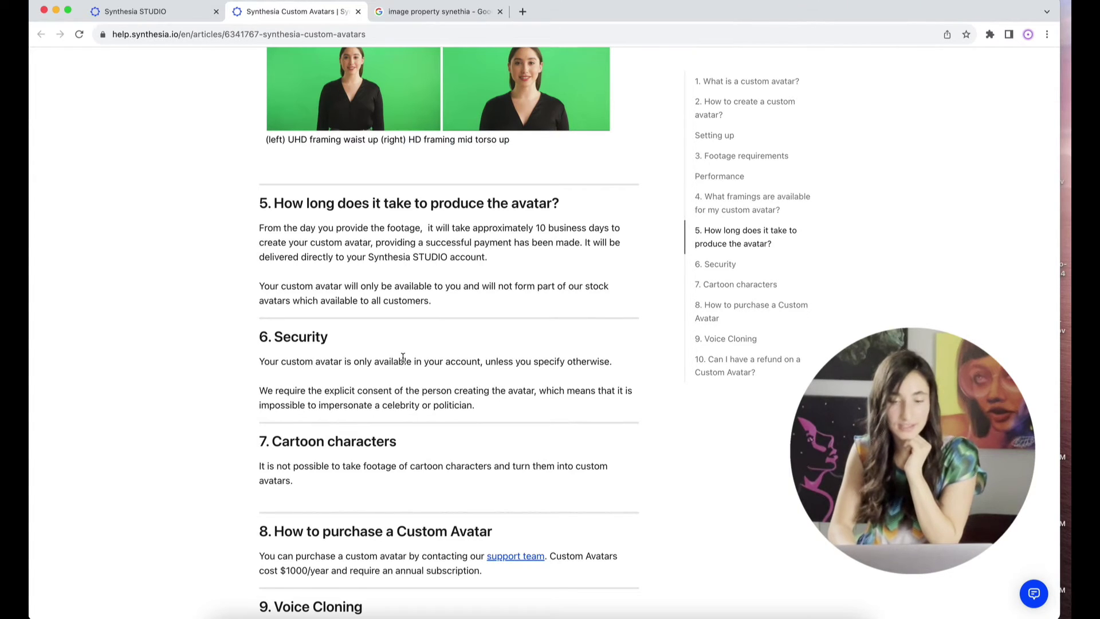
scroll(403, 357, "down", 2)
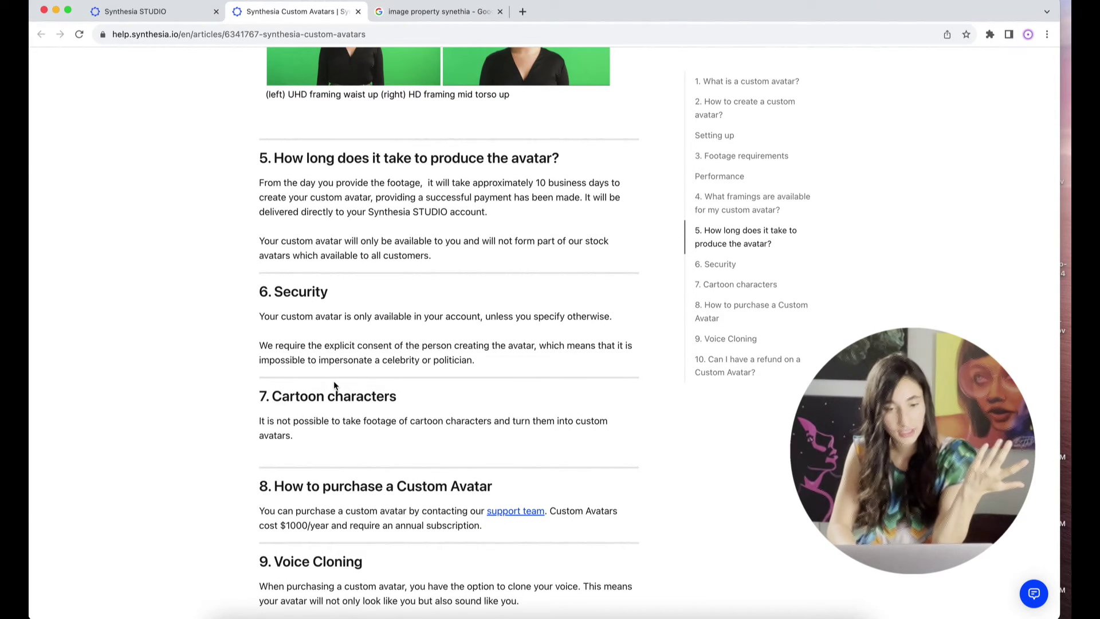
scroll(334, 381, "down", 3)
scroll(336, 386, "down", 5)
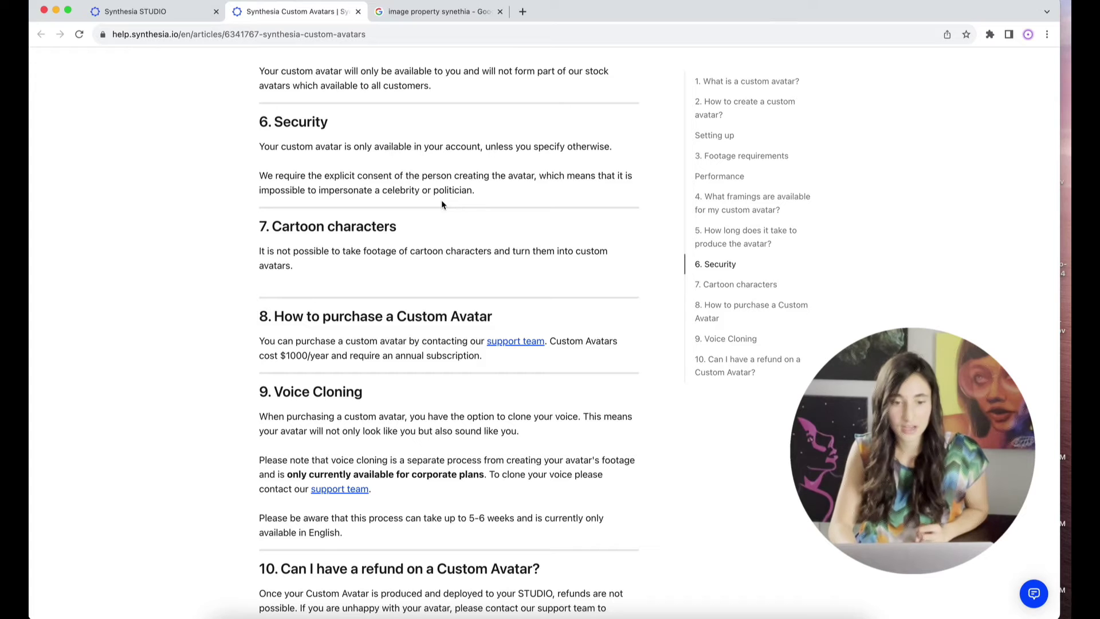
scroll(441, 204, "down", 3)
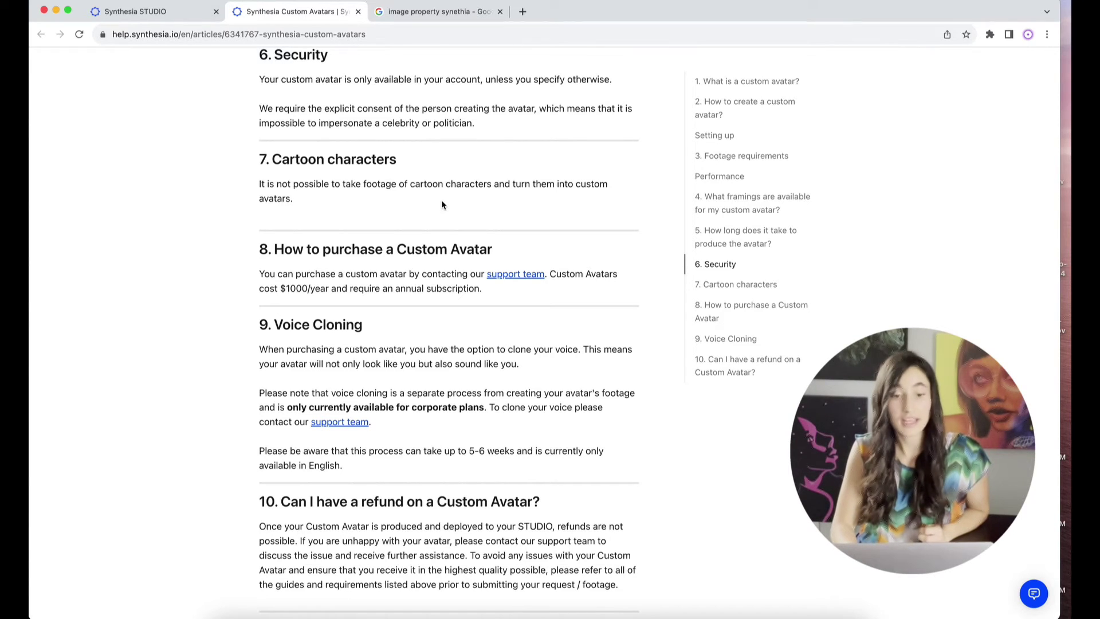
scroll(441, 204, "down", 1)
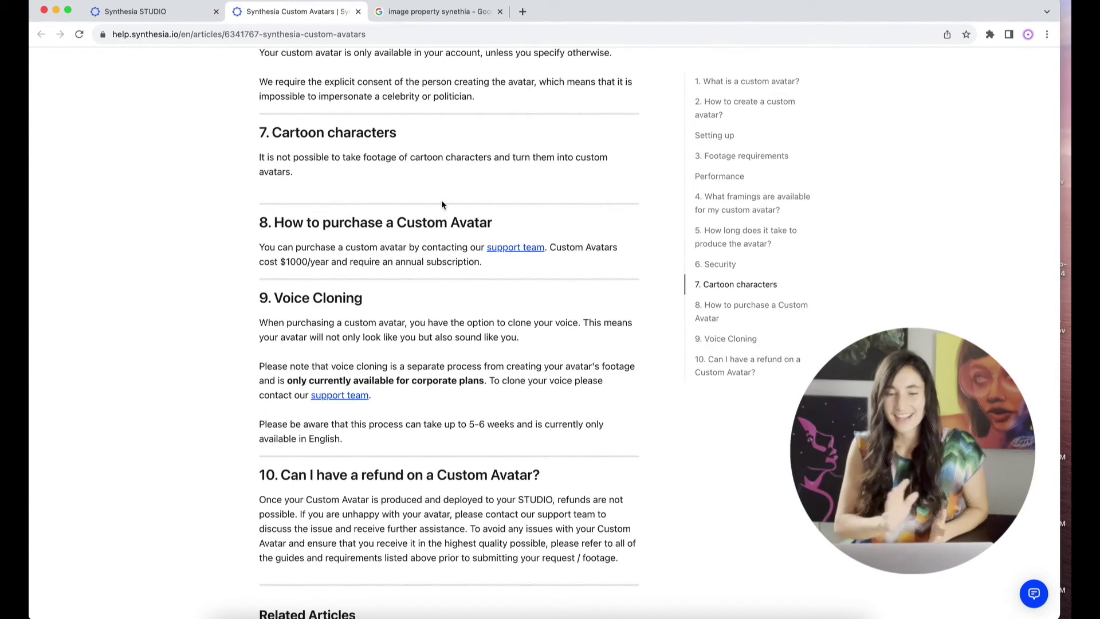
scroll(441, 205, "down", 2)
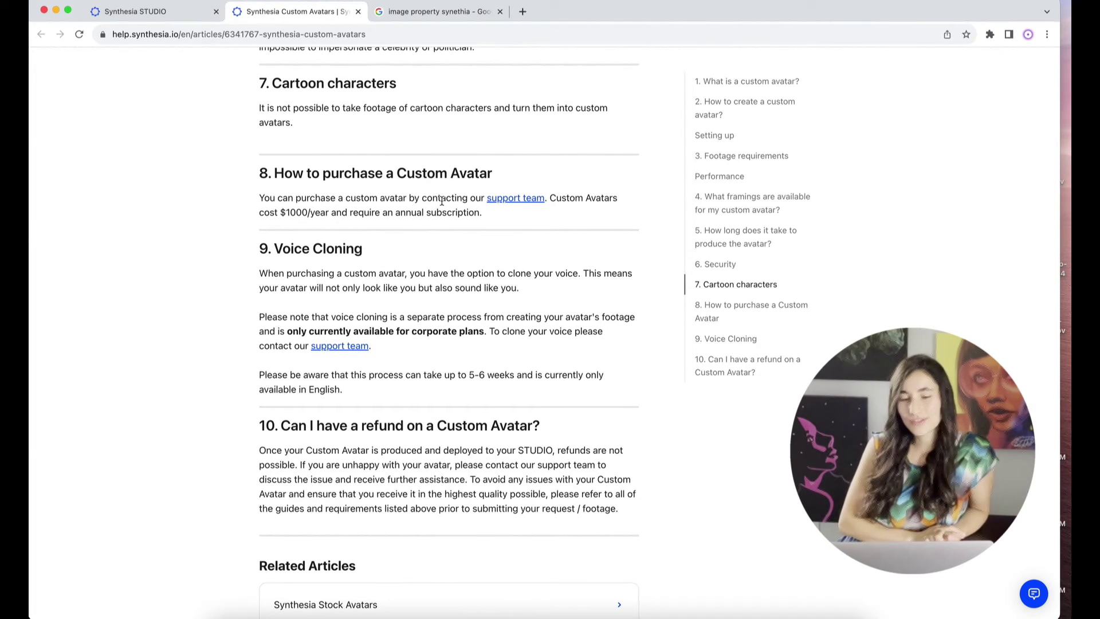
Step: Scroll on past the voice cloning notes (5-6 weeks, English-only) to Related Articles
scroll(442, 202, "down", 1)
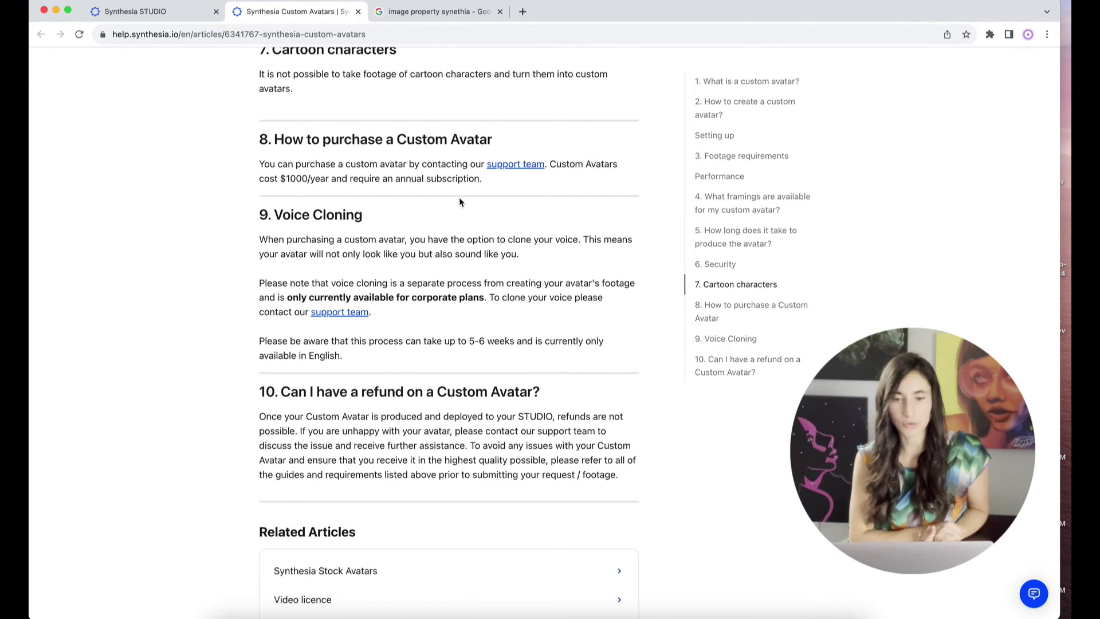
scroll(439, 234, "down", 2)
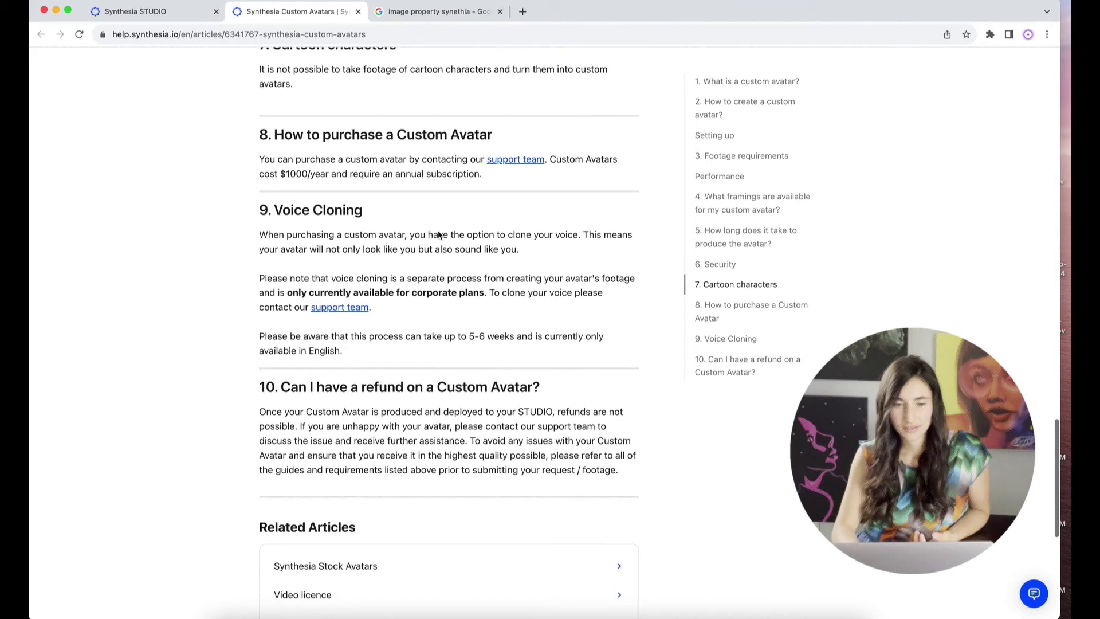
scroll(438, 233, "down", 2)
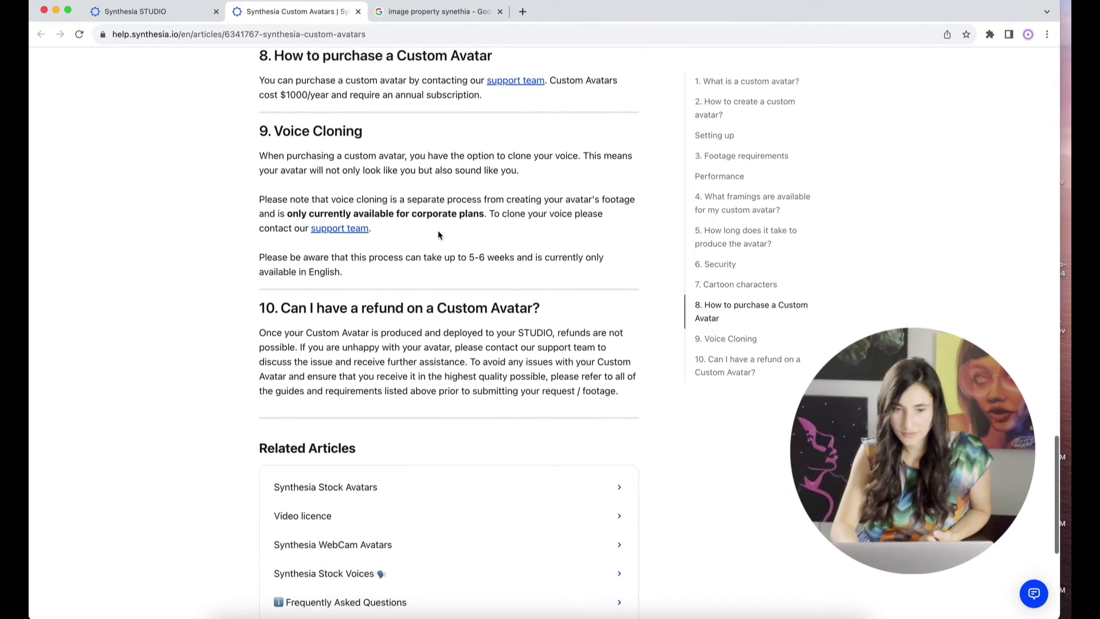
scroll(439, 234, "down", 2)
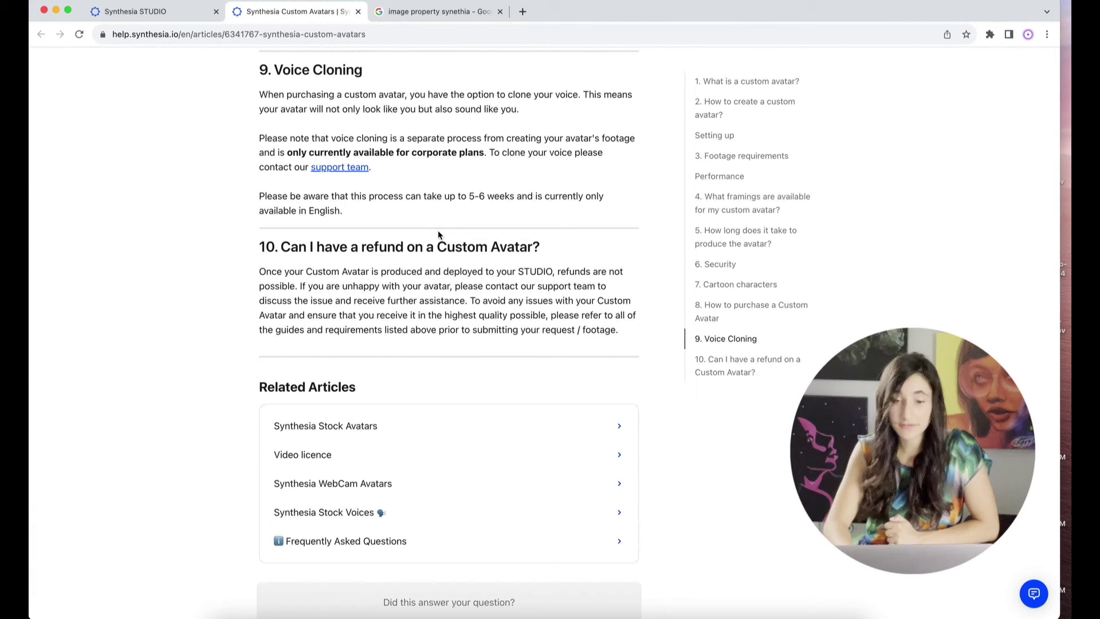
Step: Scroll back to section 7, then down past Related Articles to the feedback box and footer
scroll(439, 235, "down", 2)
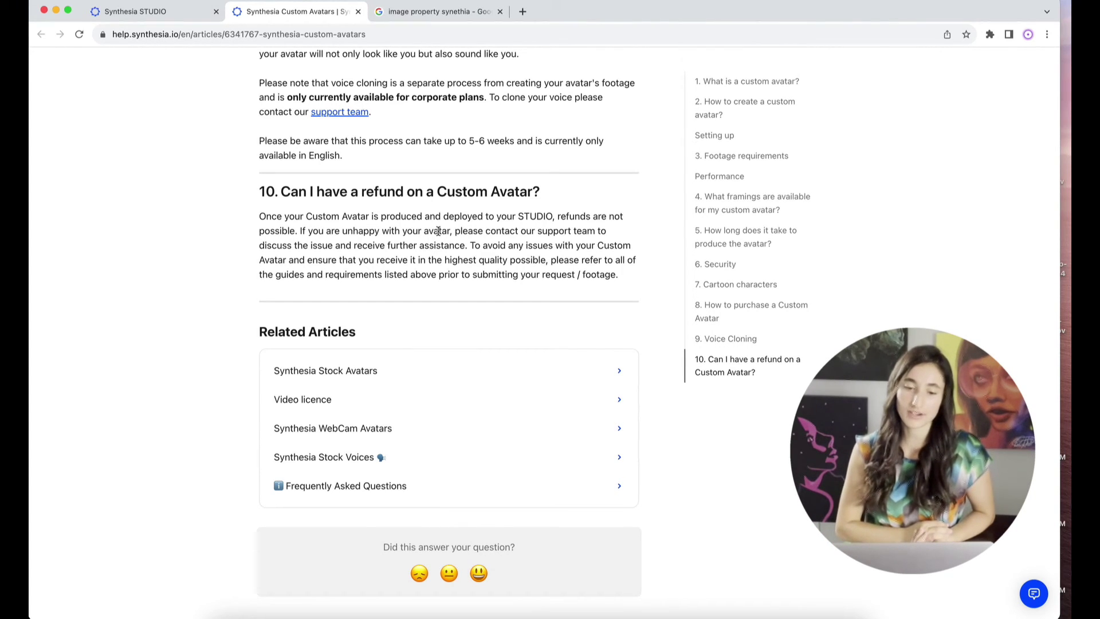
scroll(439, 231, "up", 5)
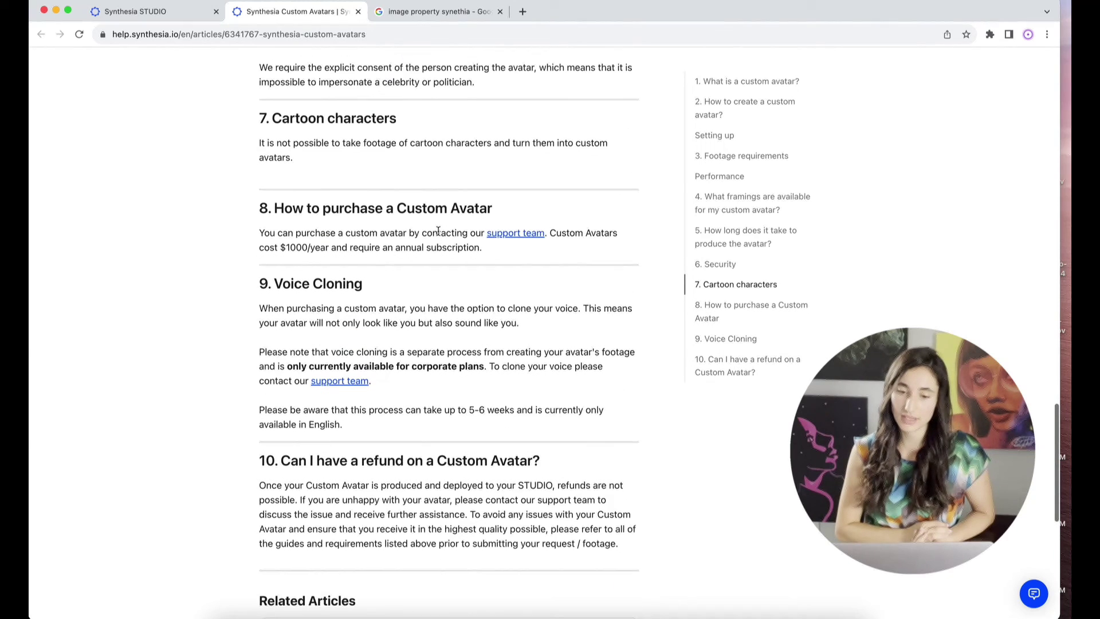
scroll(438, 231, "down", 2)
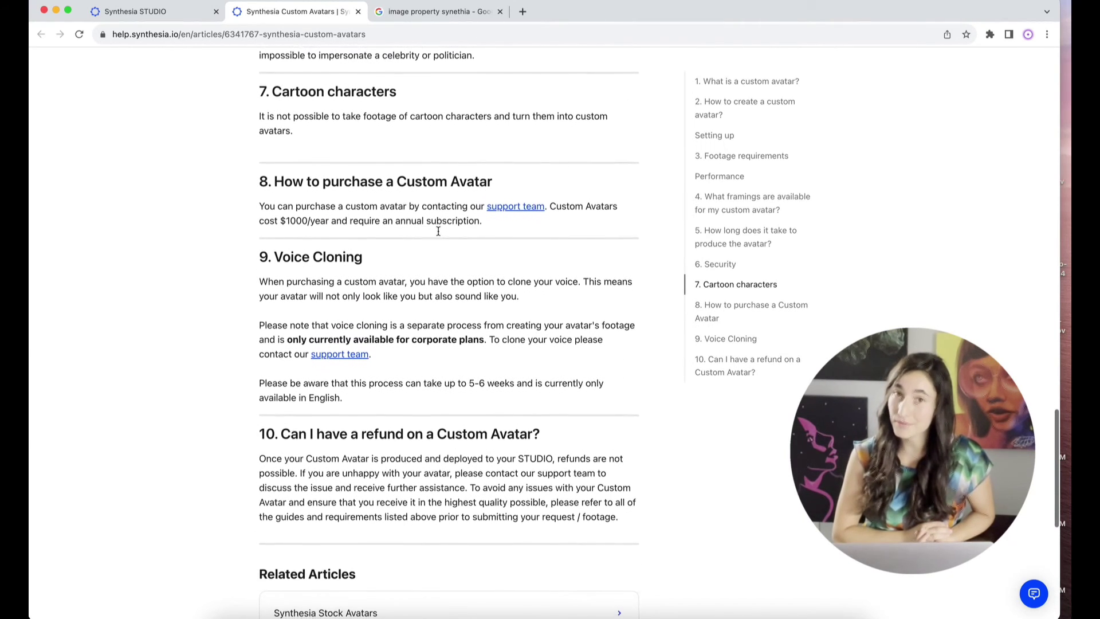
scroll(438, 231, "down", 2)
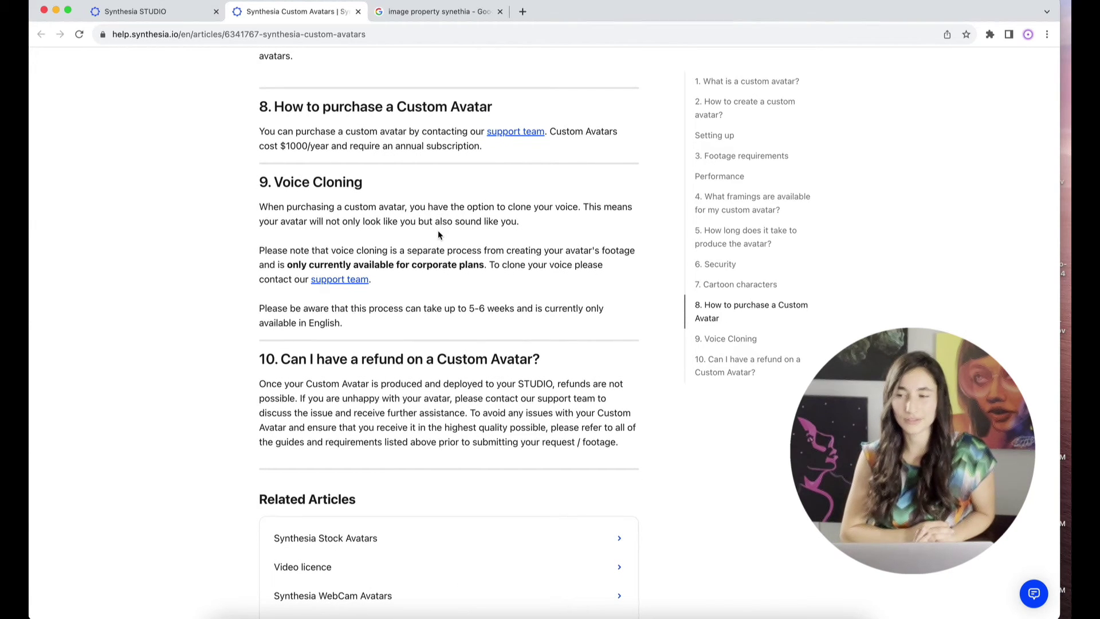
scroll(438, 232, "down", 4)
scroll(438, 232, "down", 2)
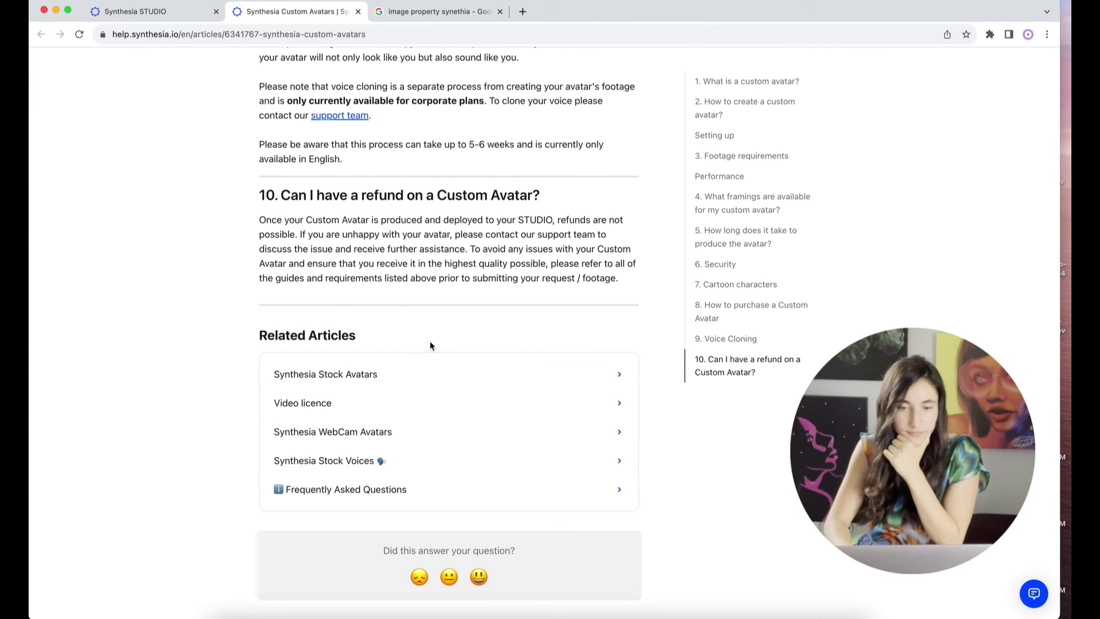
scroll(431, 345, "down", 1)
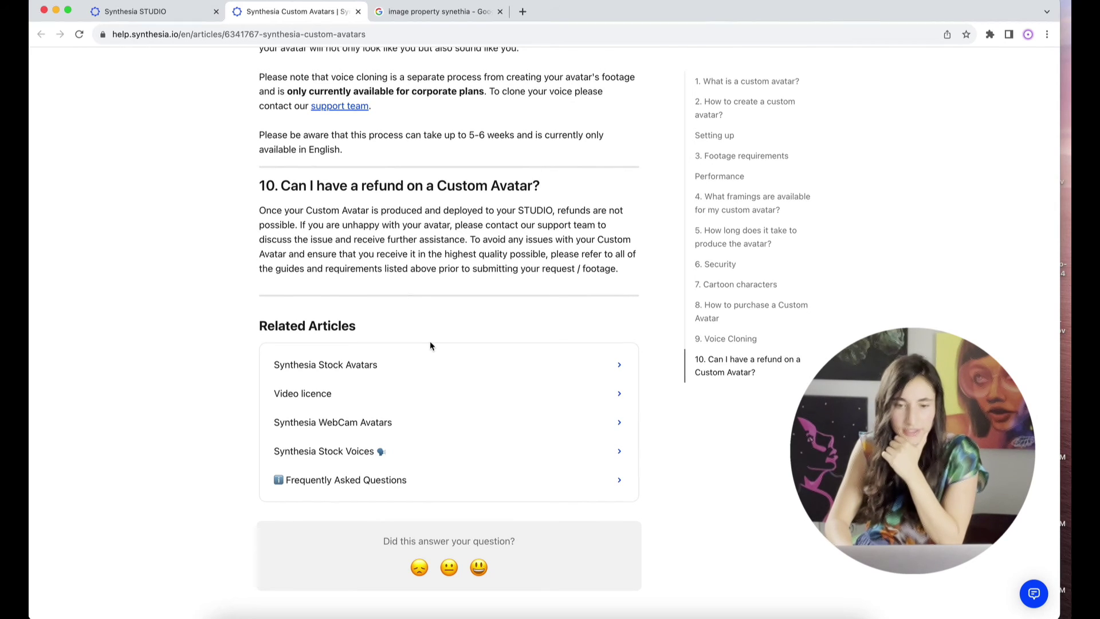
scroll(431, 345, "down", 5)
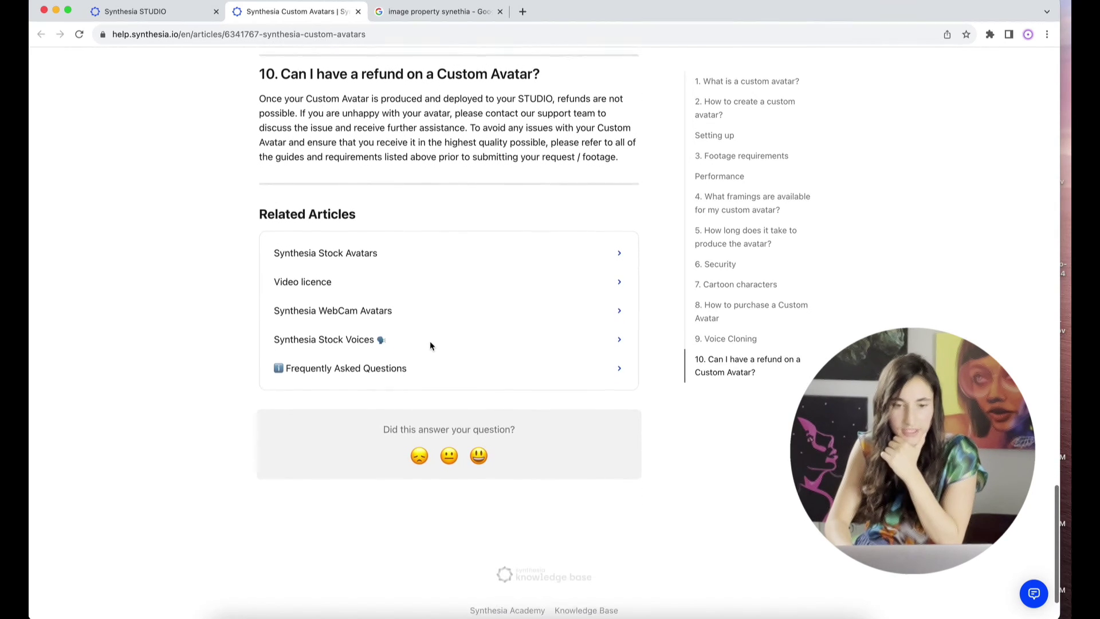
scroll(430, 341, "down", 1)
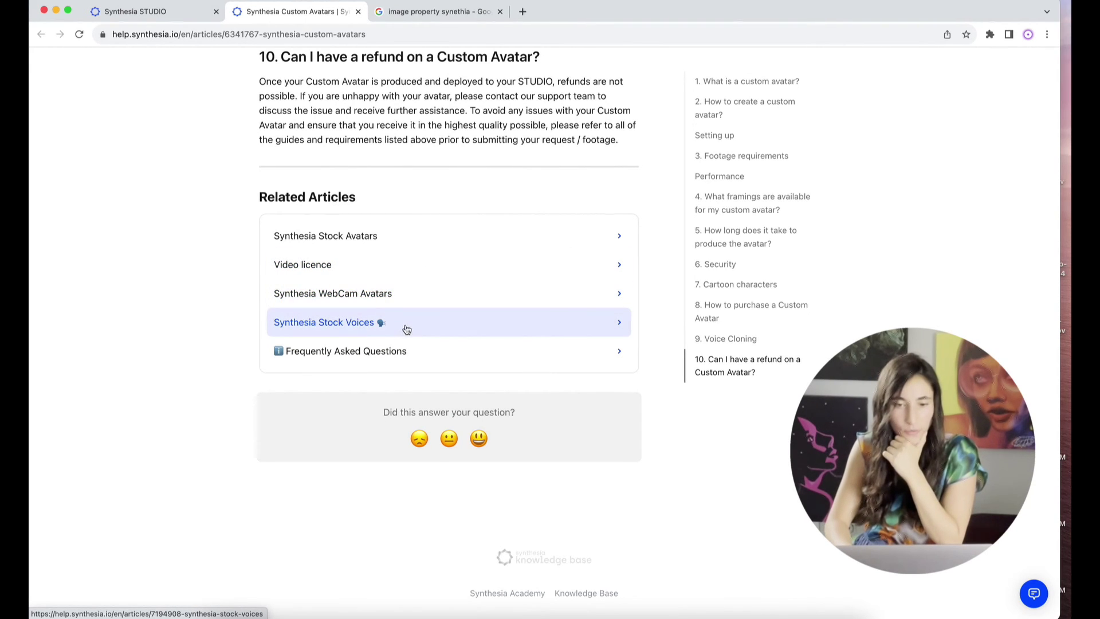
Step: Open the related Frequently Asked Questions article and scroll down to its video credits answers
left_click(392, 356)
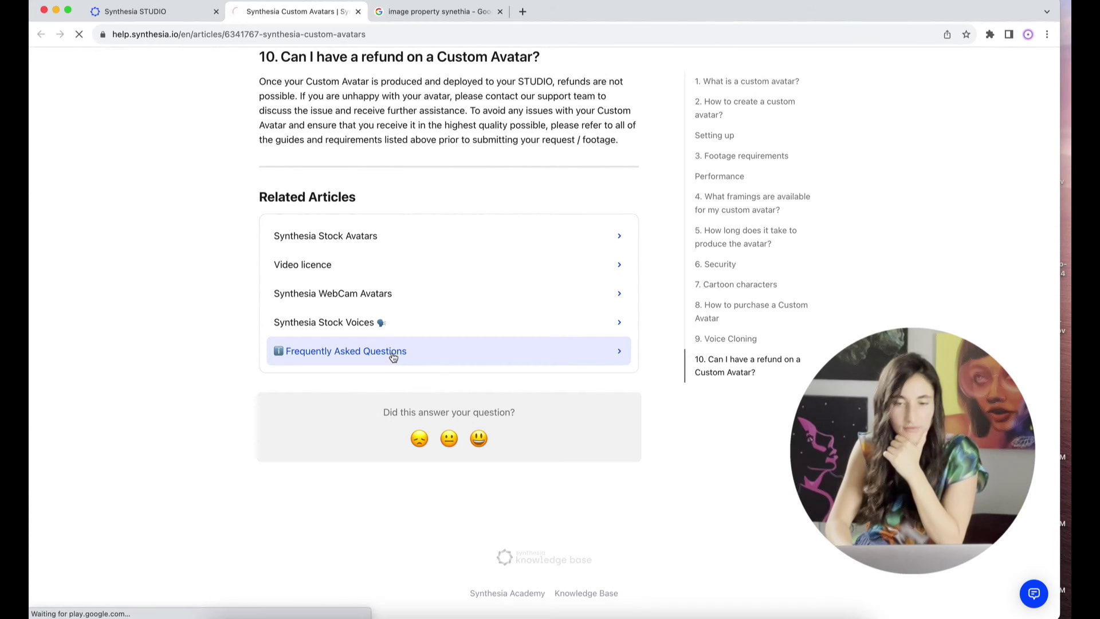
scroll(364, 321, "down", 5)
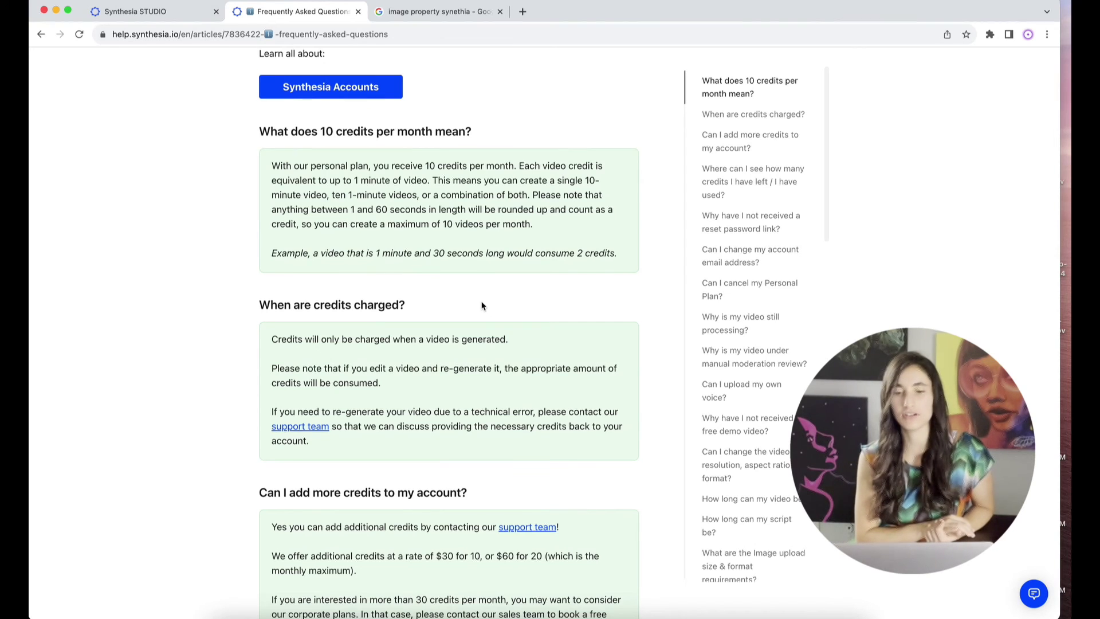
scroll(482, 305, "down", 2)
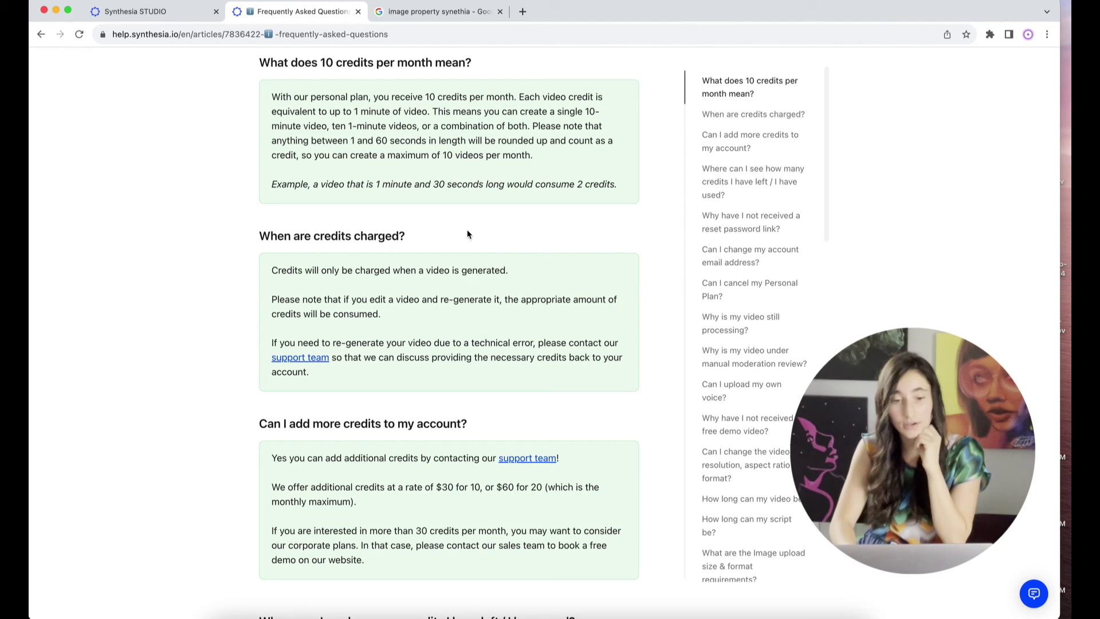
Step: Scroll through the FAQ's credits answers, from charging on generation to balances available only via live chat or email
scroll(467, 234, "down", 2)
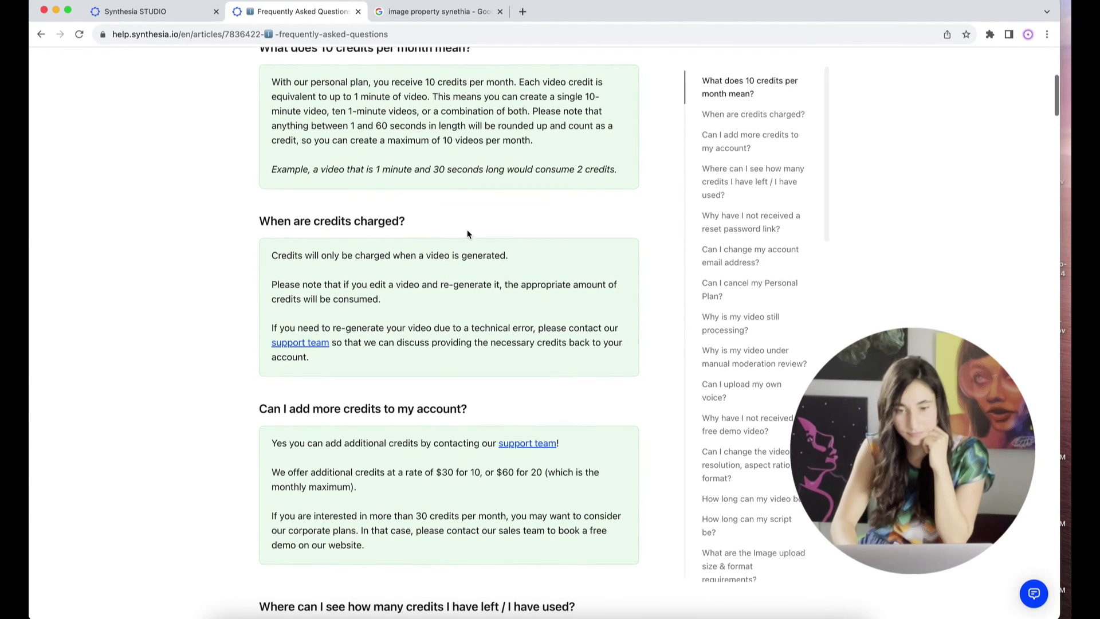
scroll(467, 234, "down", 2)
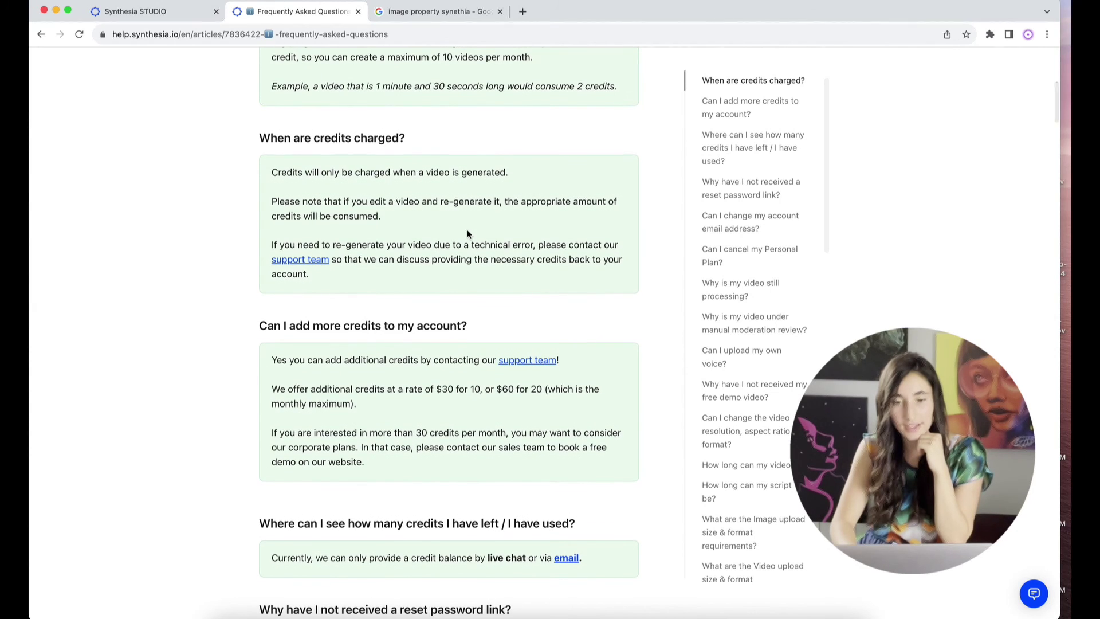
scroll(467, 233, "down", 1)
scroll(467, 234, "down", 1)
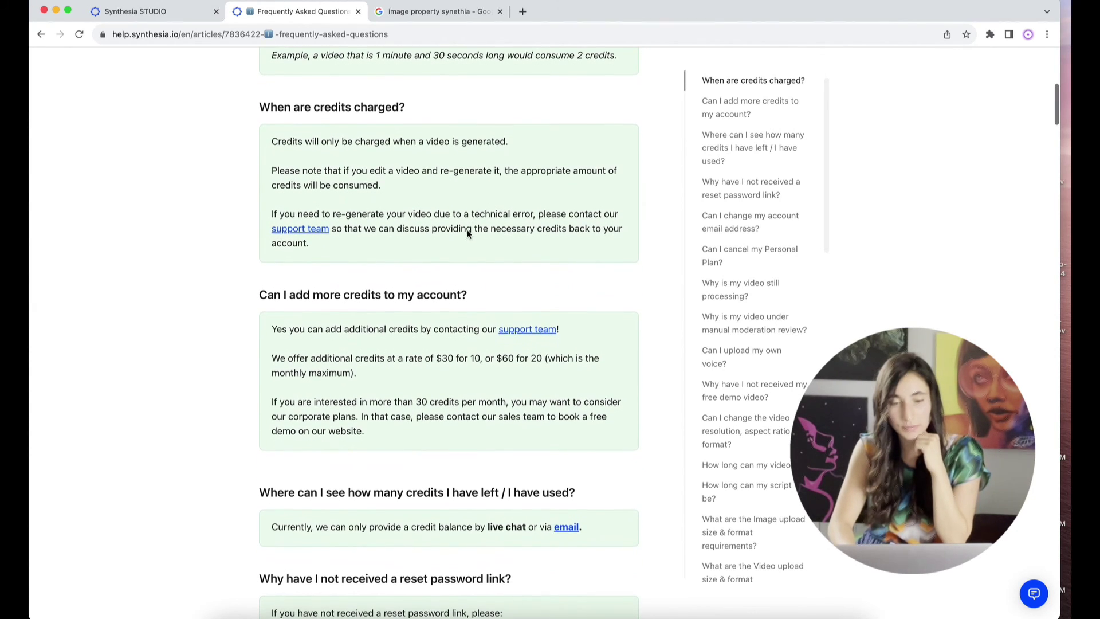
scroll(467, 234, "up", 2)
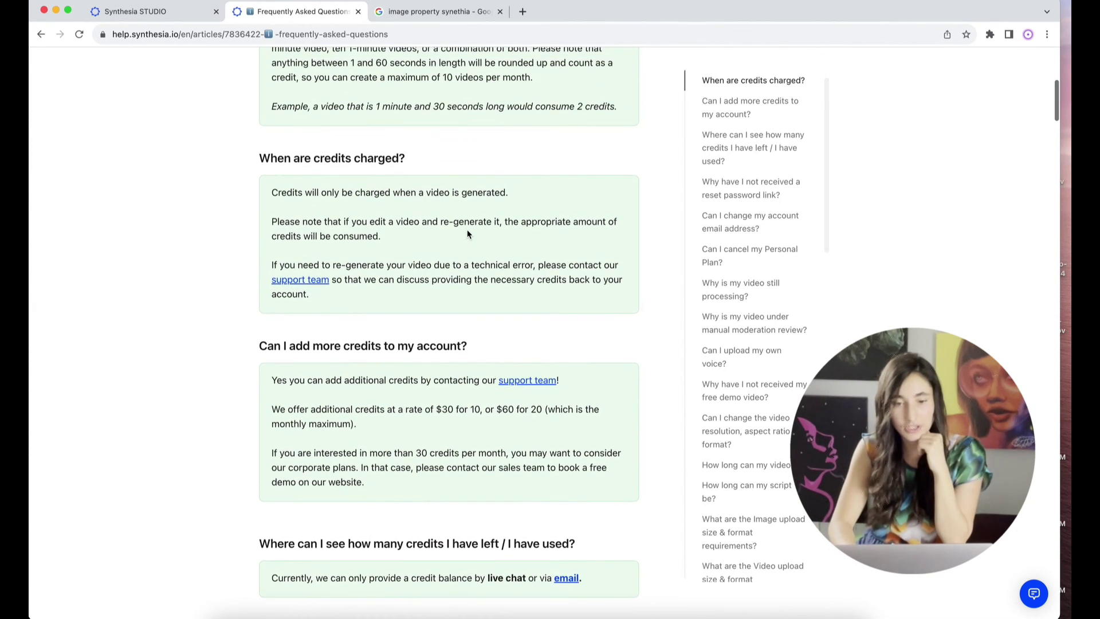
scroll(467, 232, "down", 1)
scroll(467, 234, "down", 3)
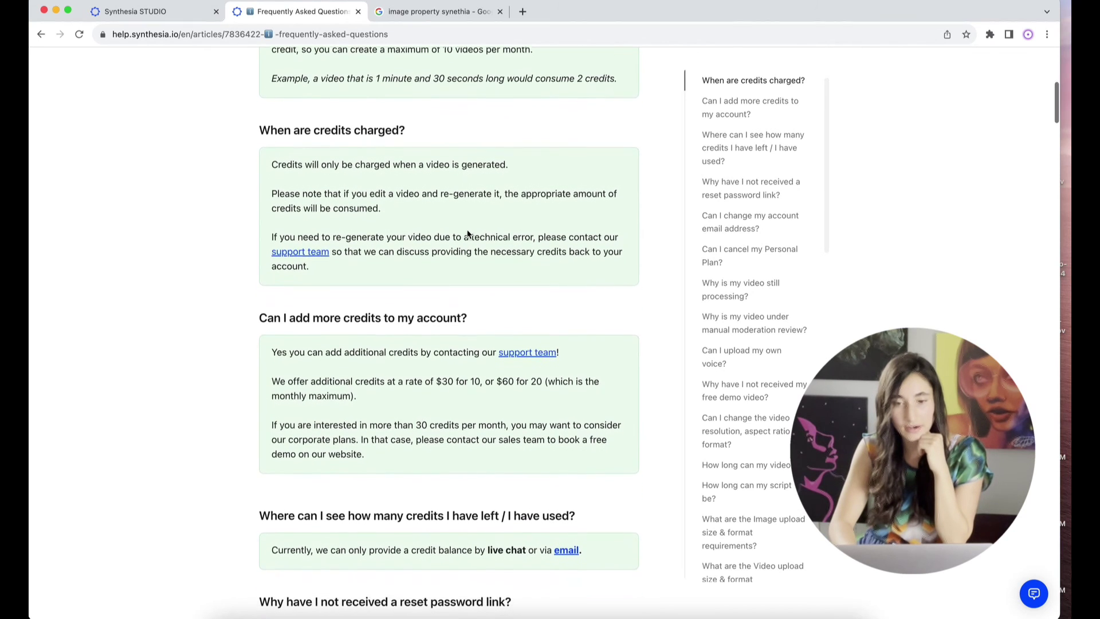
scroll(467, 233, "down", 1)
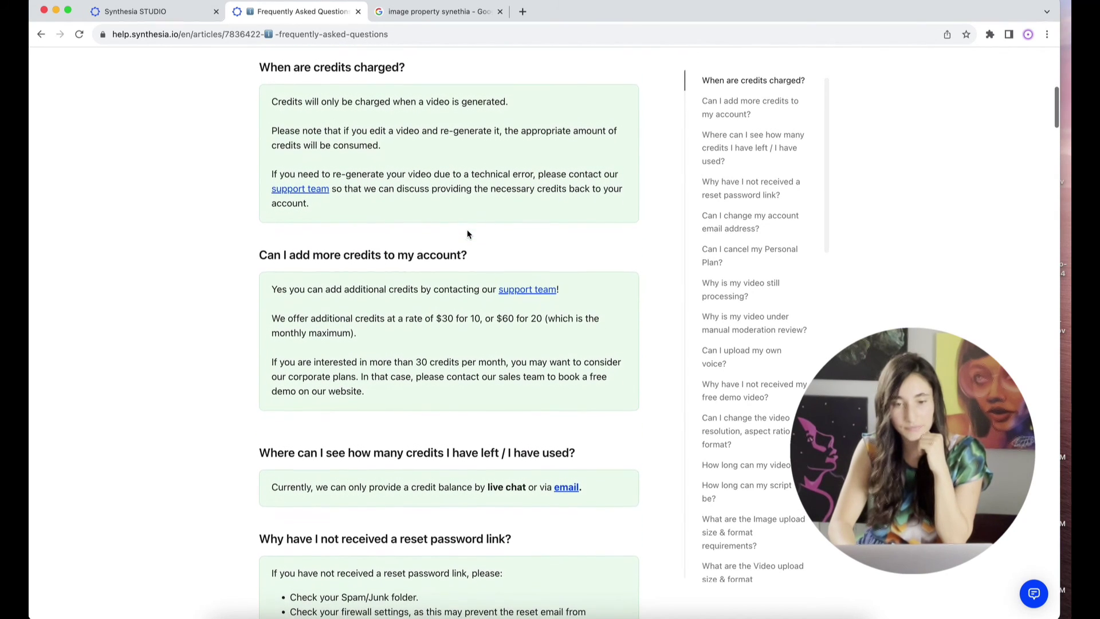
scroll(467, 234, "down", 1)
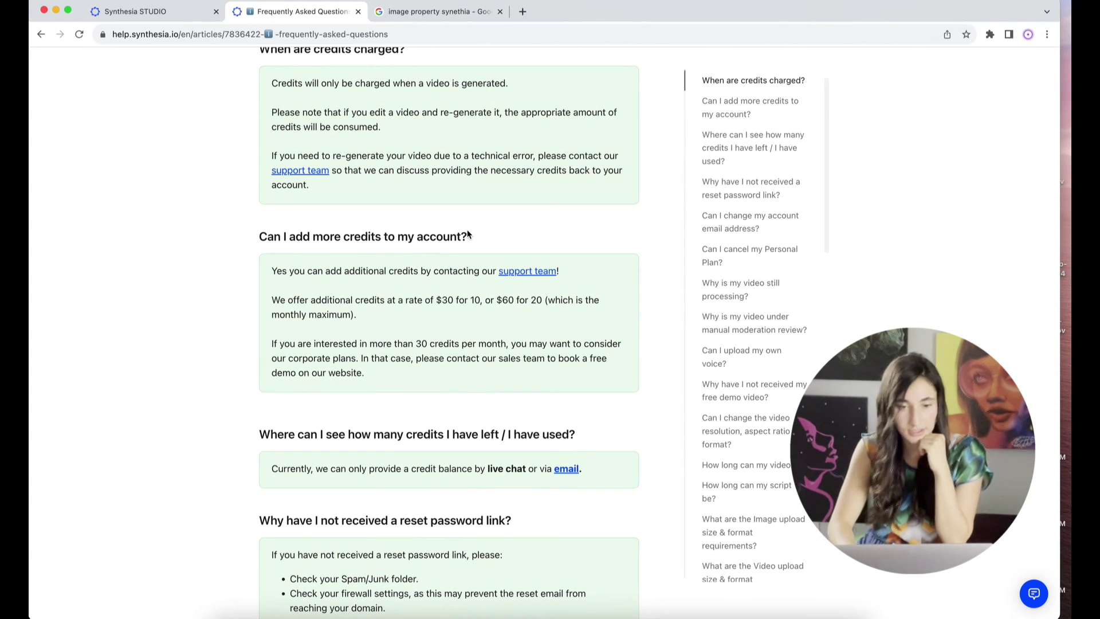
scroll(467, 233, "down", 2)
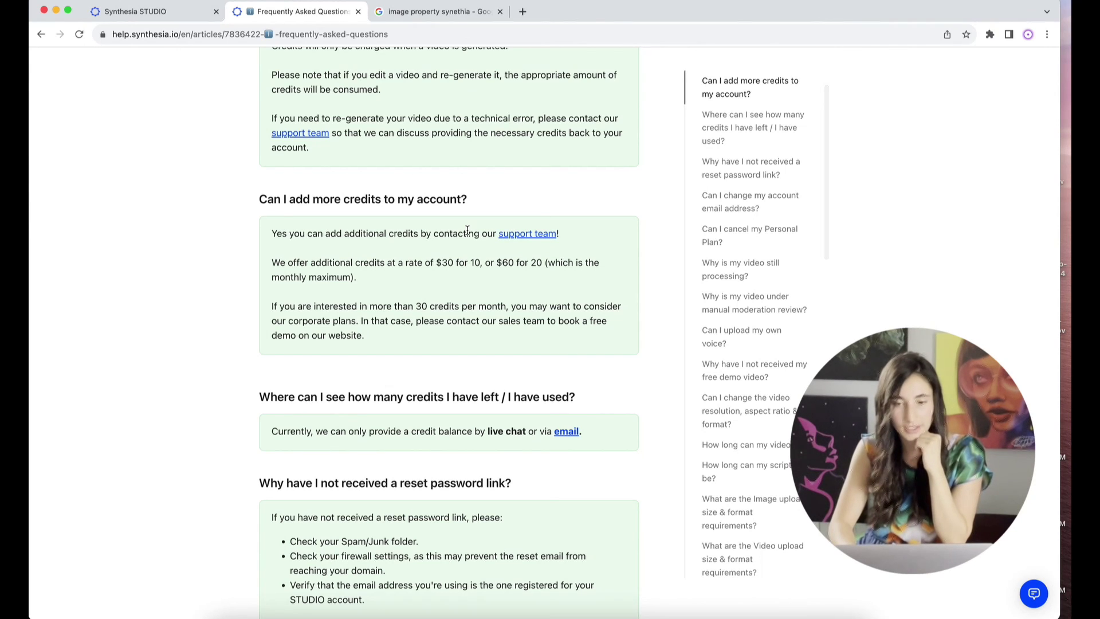
scroll(467, 230, "down", 1)
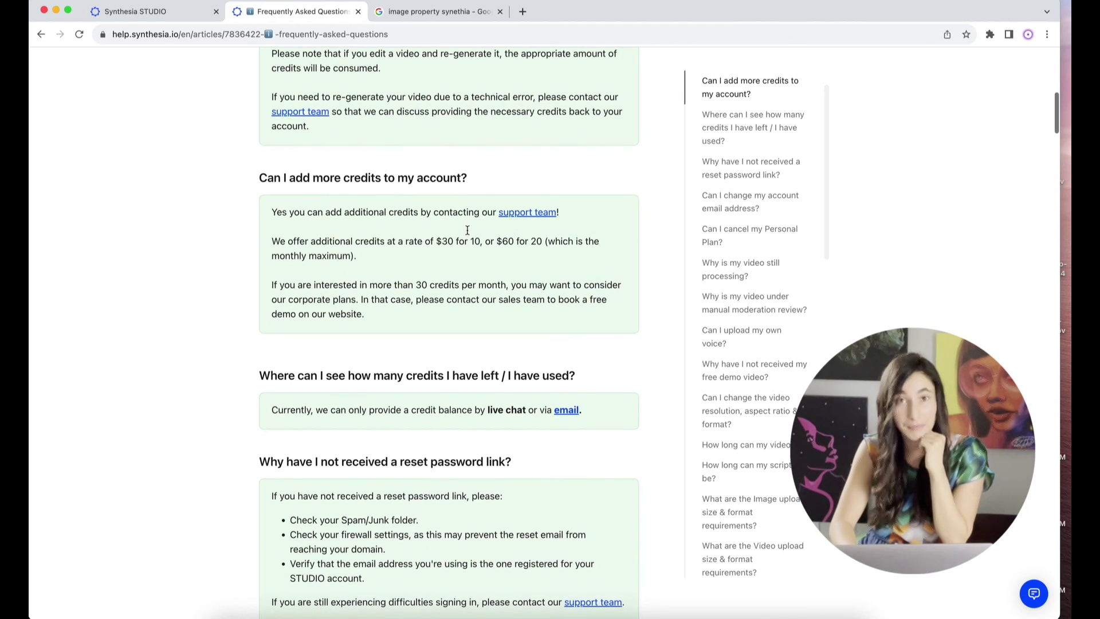
scroll(467, 229, "down", 1)
scroll(467, 230, "down", 3)
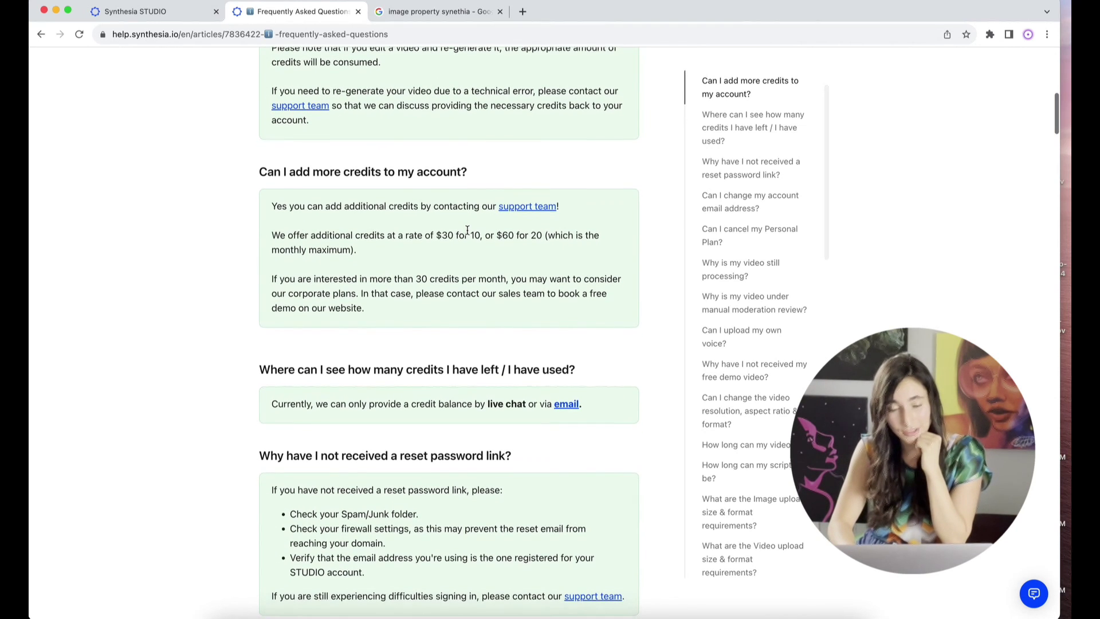
scroll(467, 230, "down", 2)
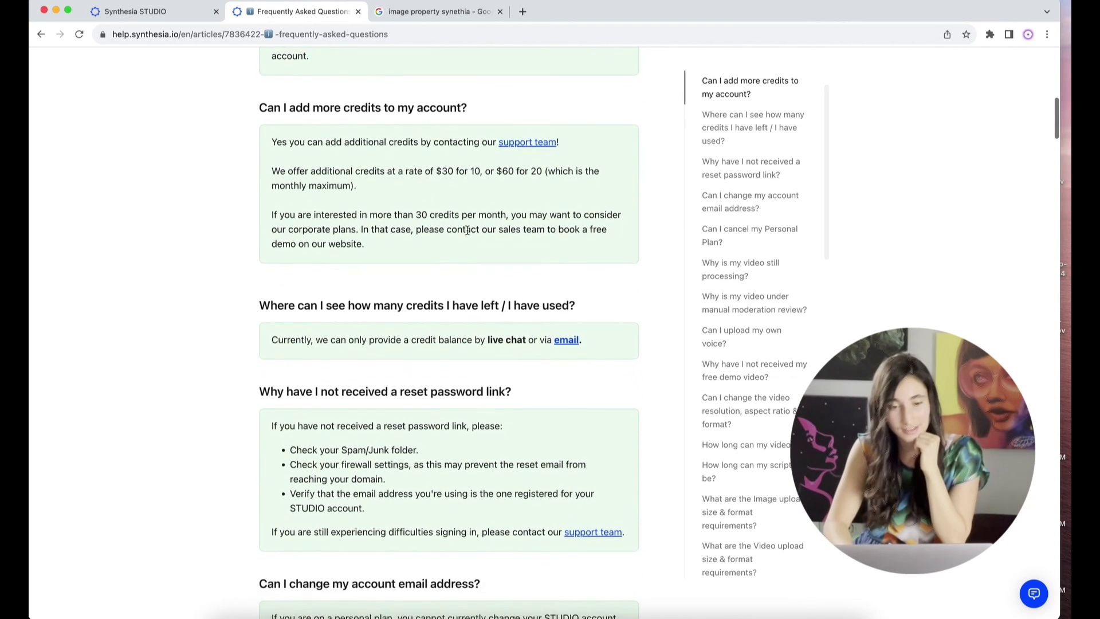
scroll(467, 230, "down", 1)
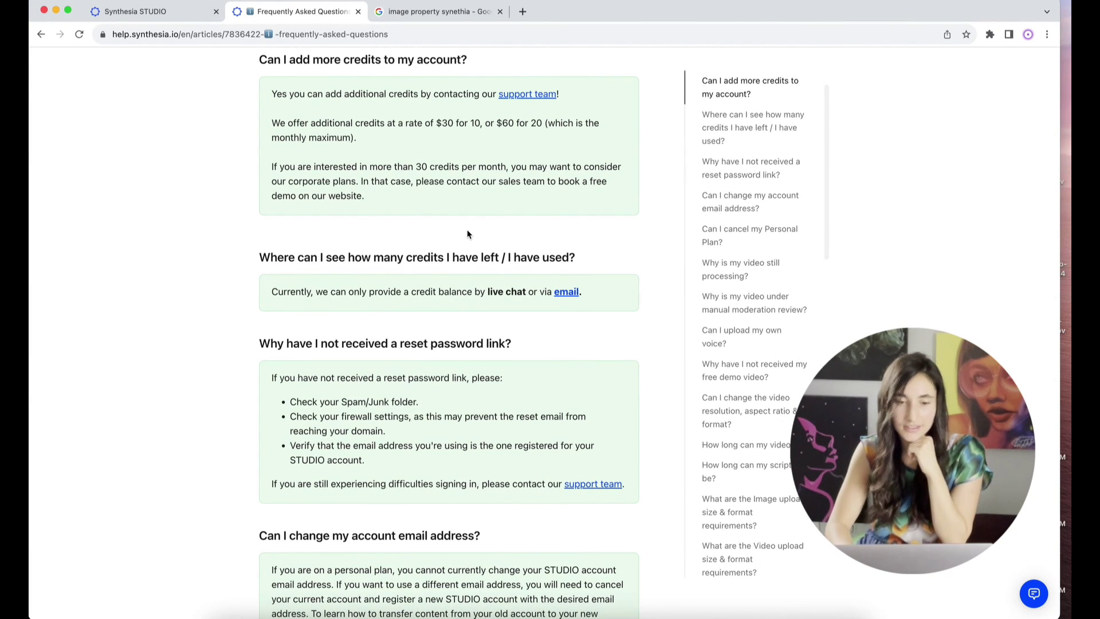
scroll(468, 234, "down", 2)
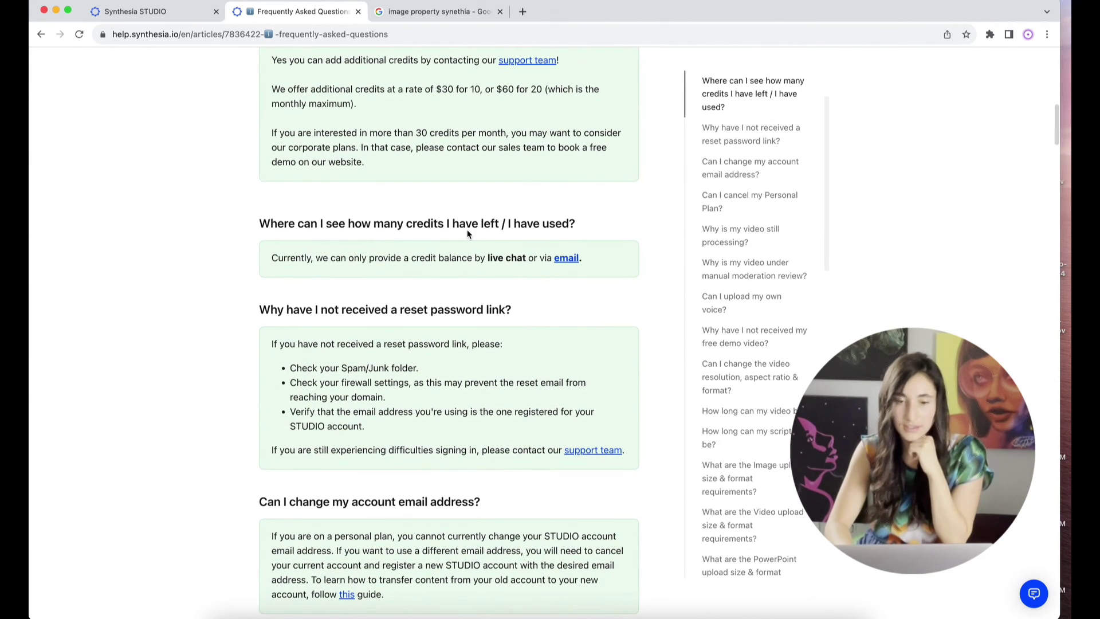